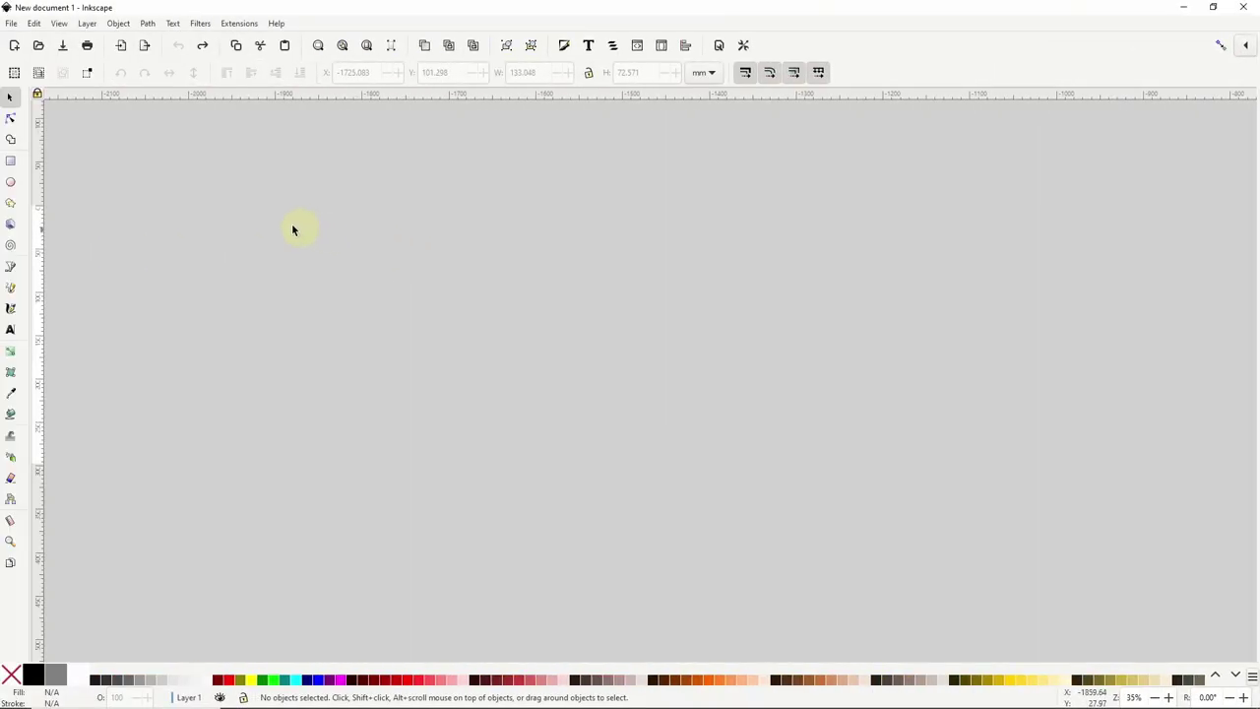
Step: Draw an ellipse about 300 mm wide and 187 mm high, fill it with black and set its opacity to 50%
{"action": "left_click", "coordinate": [11, 182]}
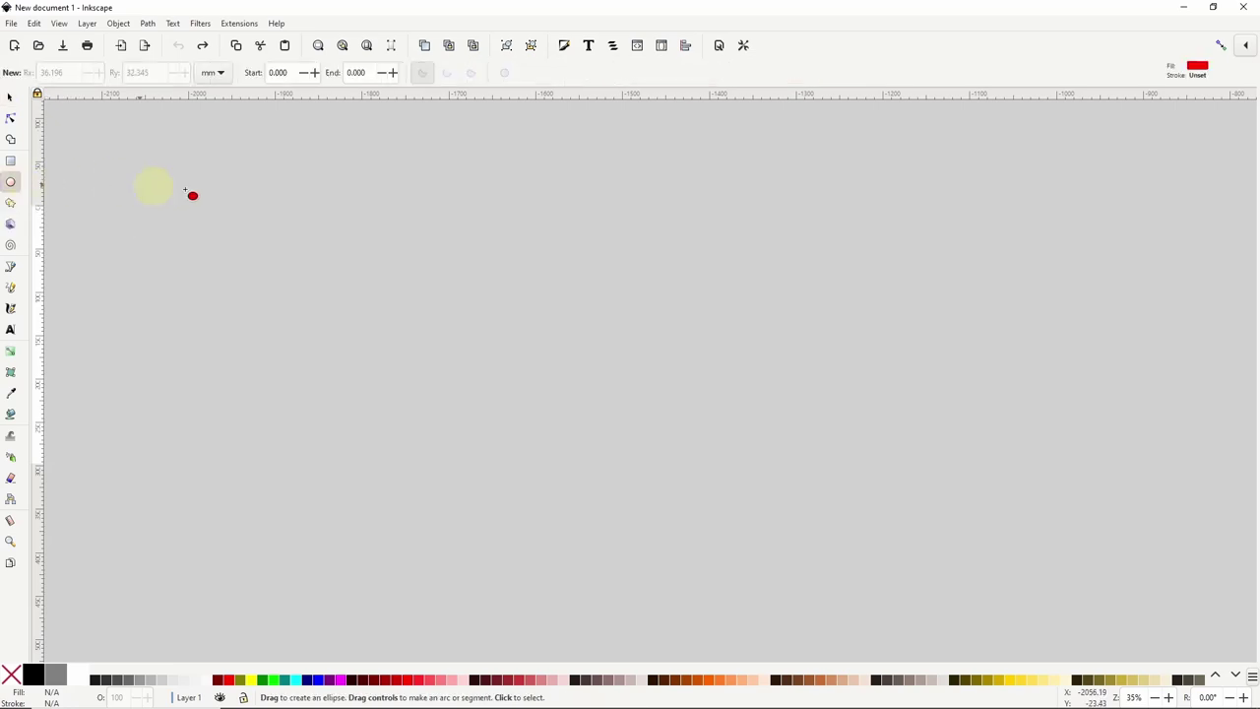
{"action": "mouse_move", "coordinate": [469, 244]}
{"action": "left_mouse_down"}
{"action": "mouse_move", "coordinate": [614, 357]}
{"action": "mouse_move", "coordinate": [729, 405]}
{"action": "left_mouse_up"}
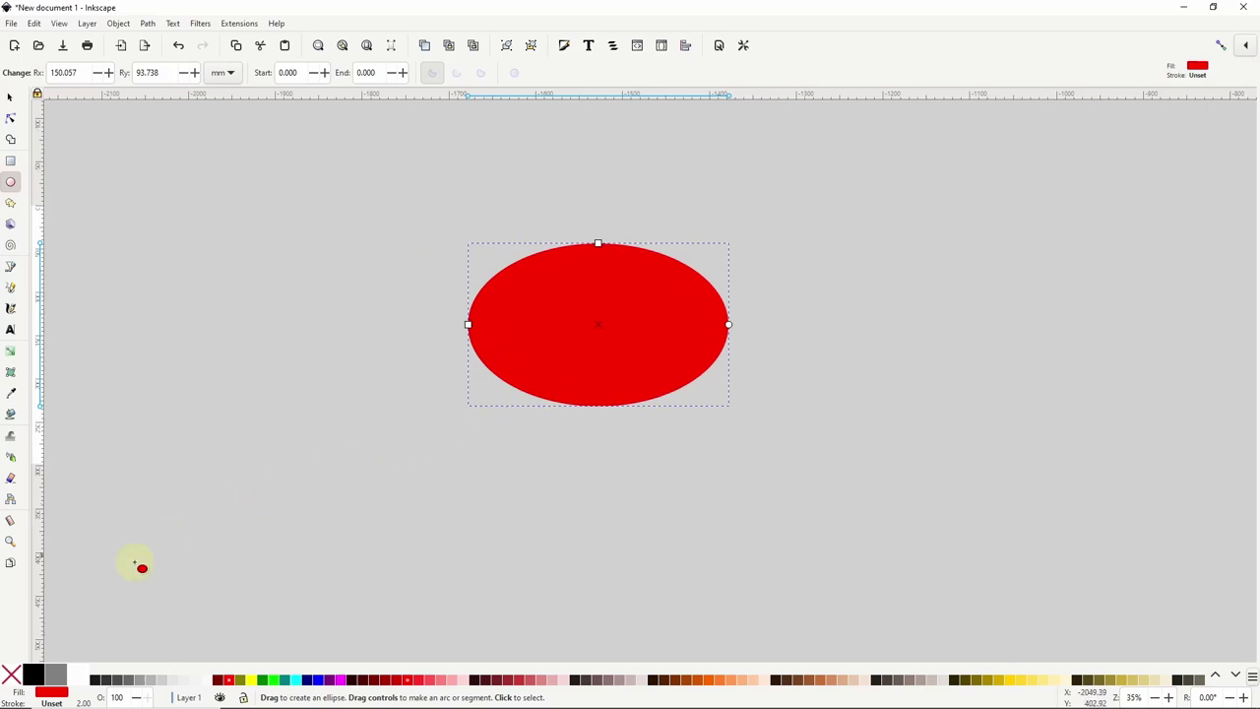
{"action": "left_click", "coordinate": [31, 676]}
{"action": "double_click", "coordinate": [118, 698]}
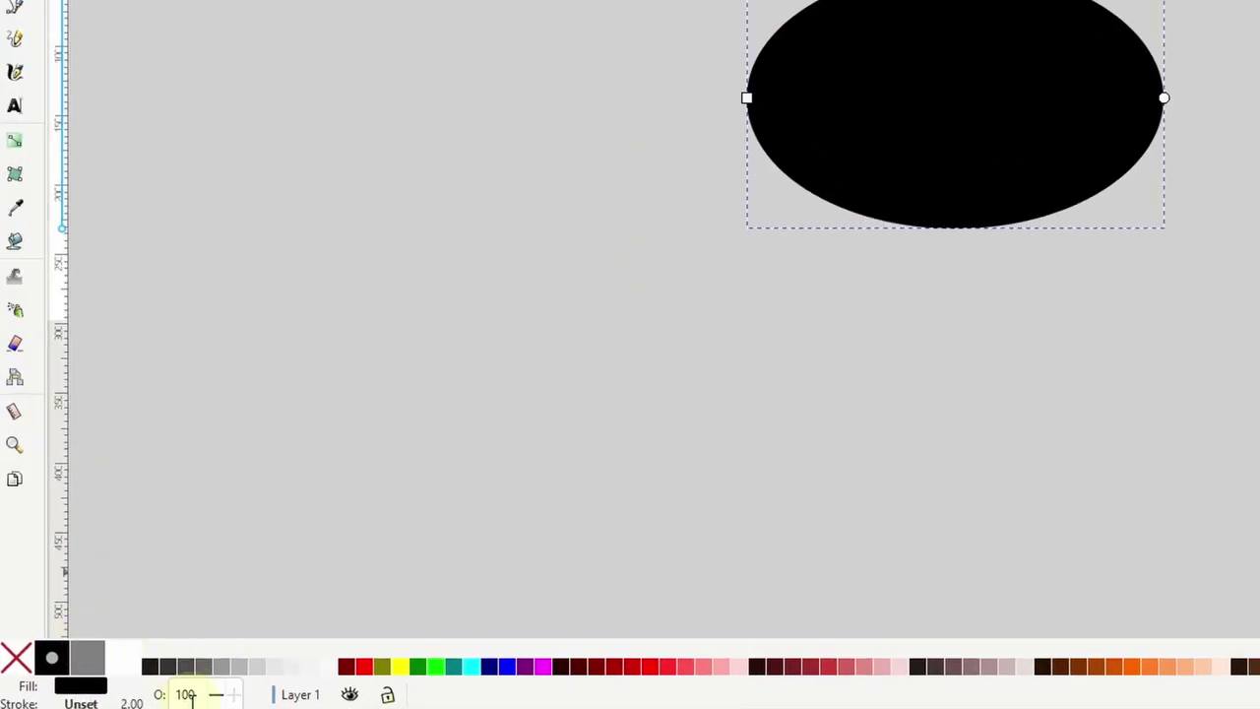
{"action": "key", "text": "Return"}
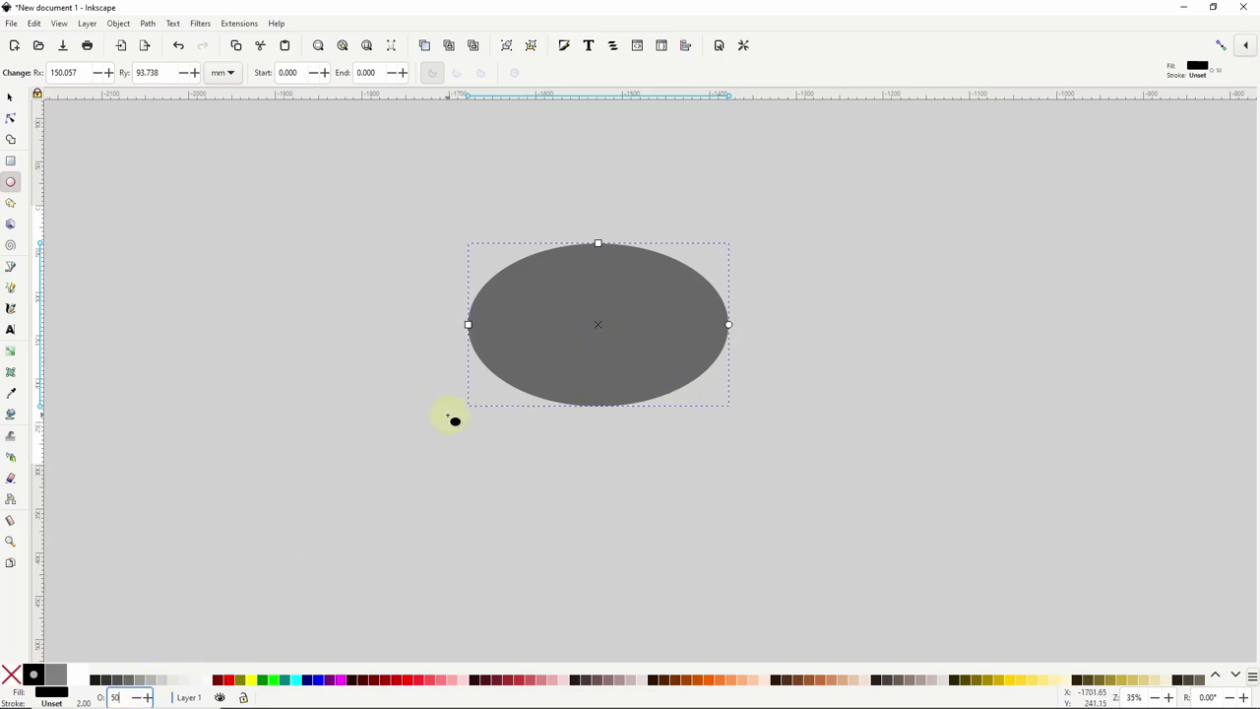
Step: Cut off the ellipse's lower half by subtracting a rectangle about 361 mm wide and 102 mm high with Difference
{"action": "left_click", "coordinate": [12, 162]}
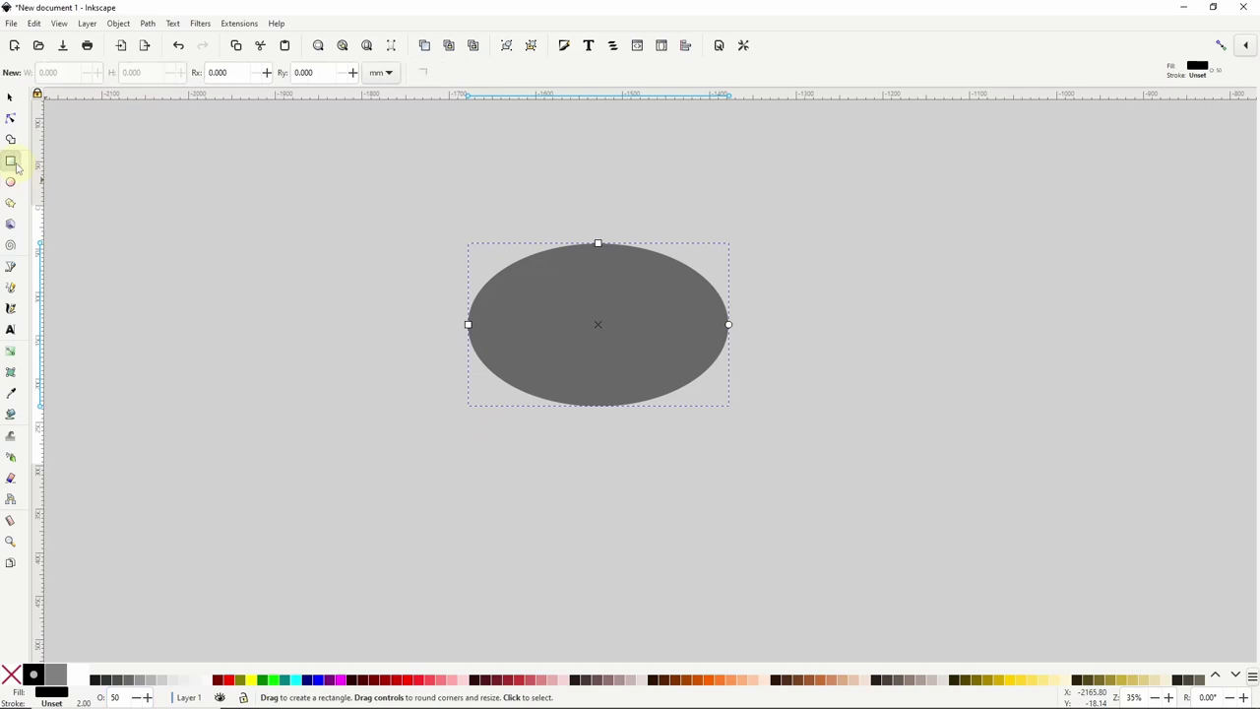
{"action": "left_click_drag", "start_coordinate": [442, 328], "coordinate": [756, 418]}
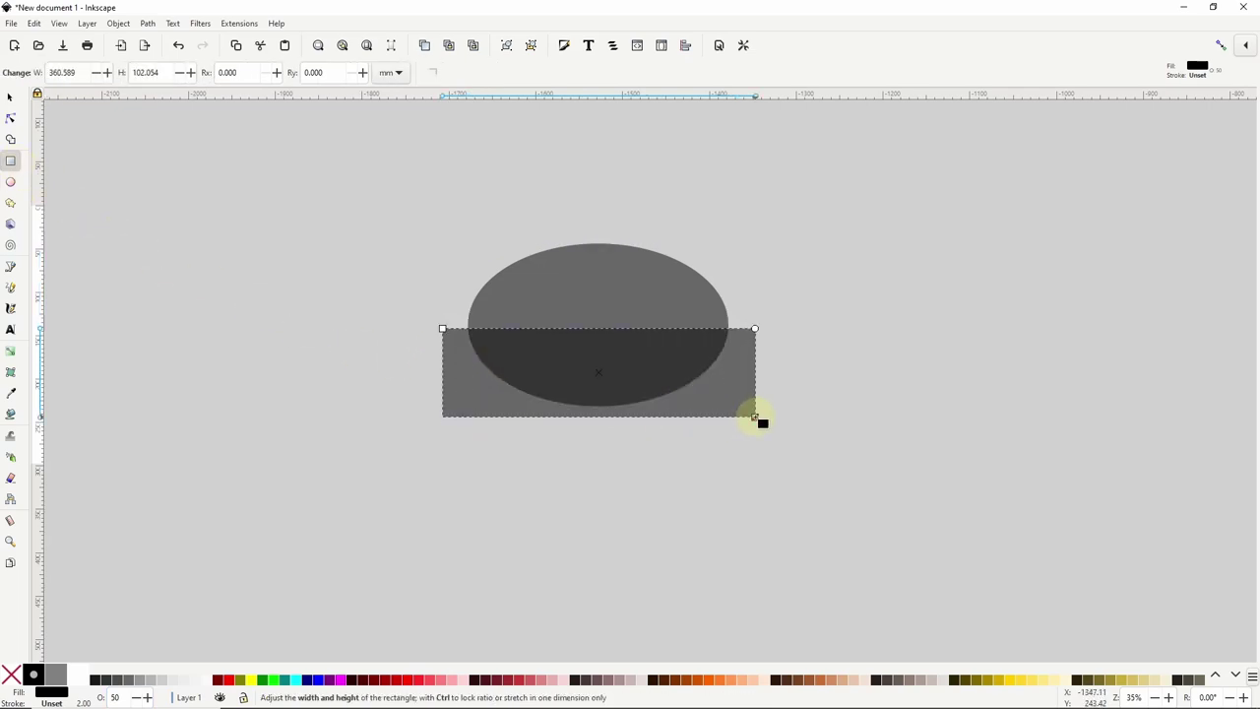
{"action": "left_click", "coordinate": [9, 97]}
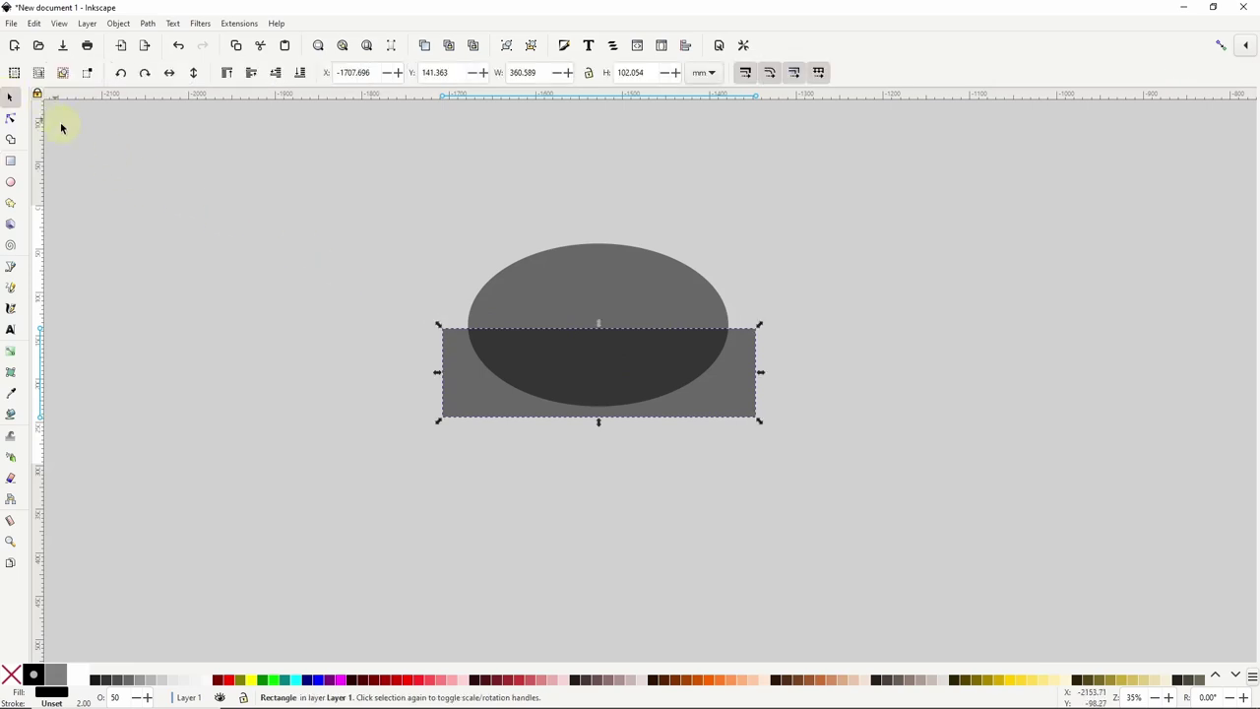
{"action": "left_click_drag", "start_coordinate": [378, 174], "coordinate": [802, 467]}
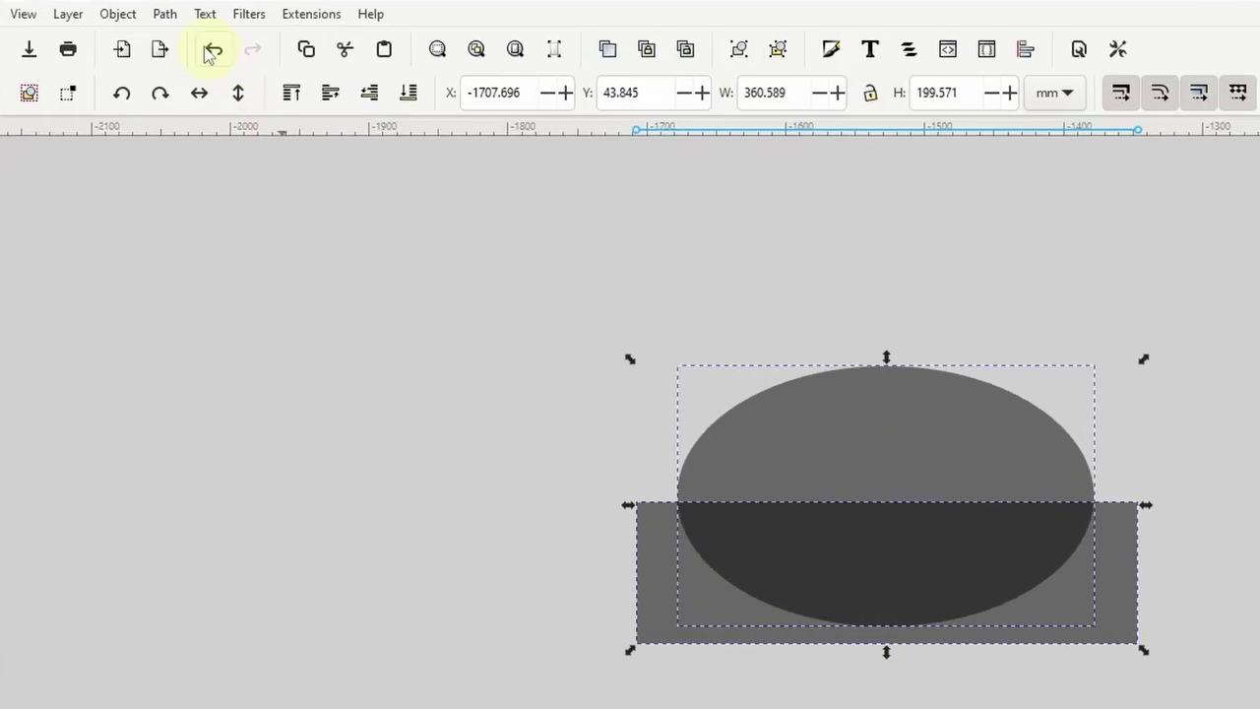
{"action": "left_click", "coordinate": [148, 22]}
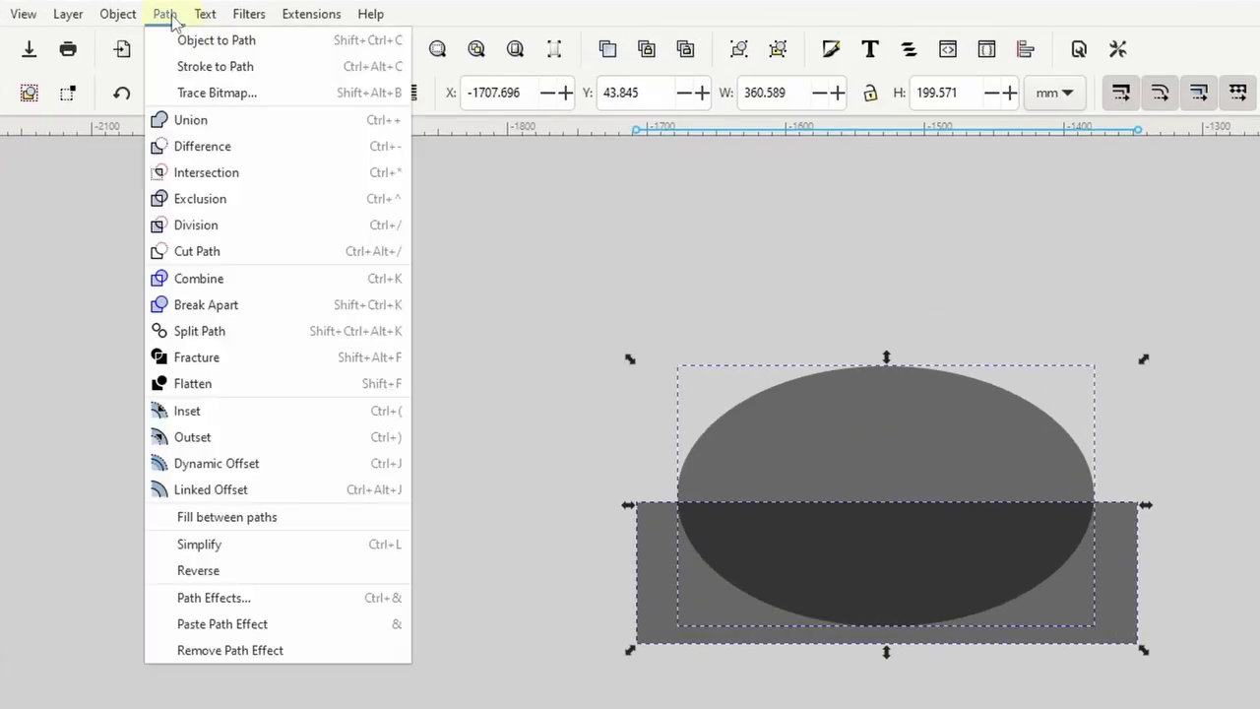
{"action": "left_click", "coordinate": [212, 147]}
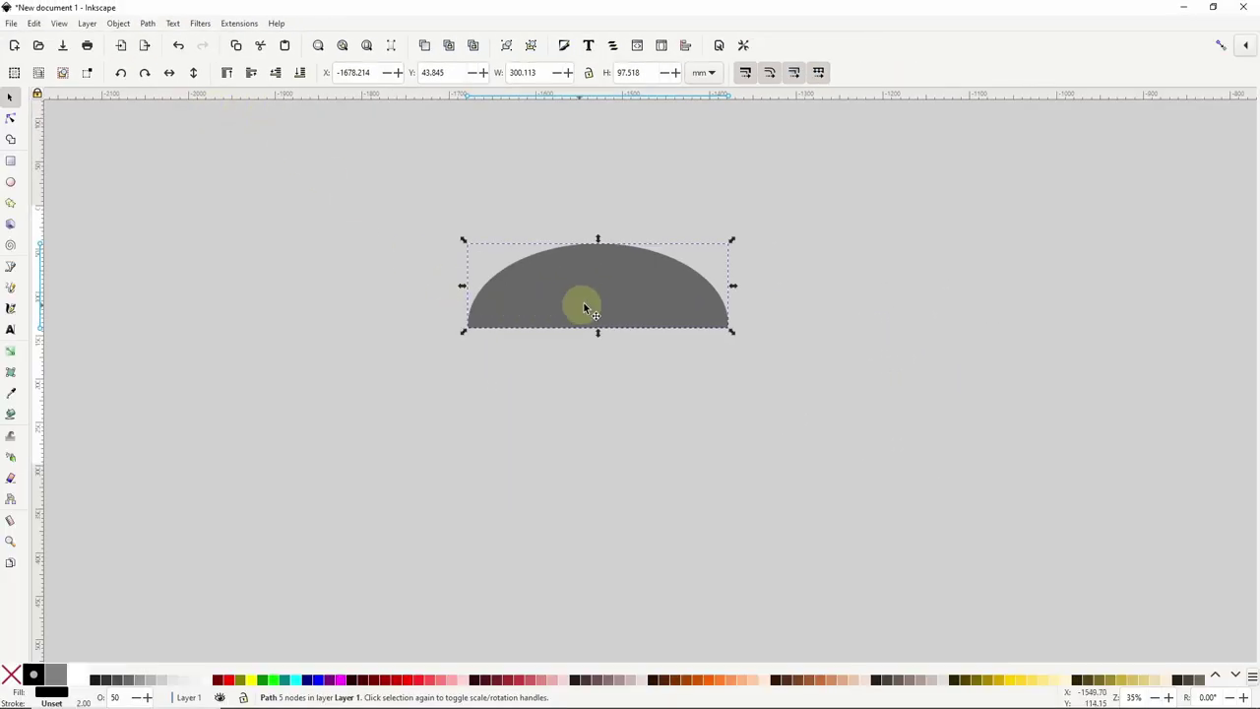
{"action": "left_click_drag", "start_coordinate": [584, 309], "coordinate": [581, 277]}
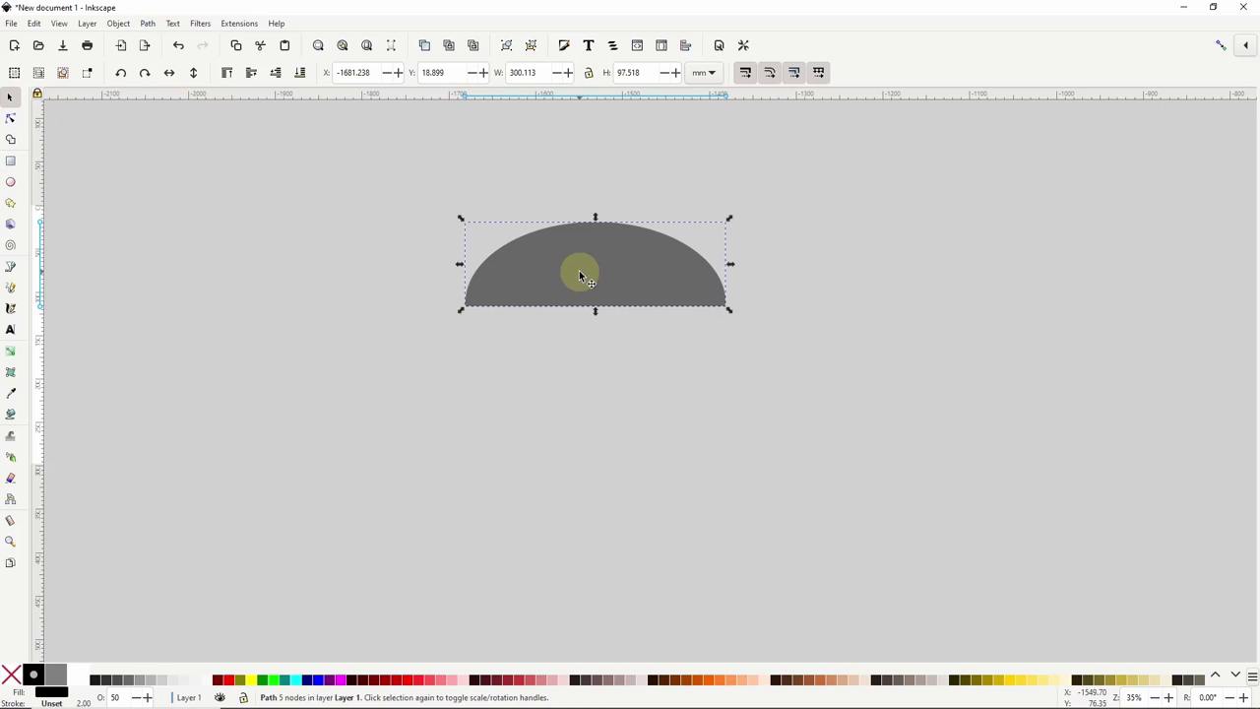
Step: Delete the extra node just above each lower corner of the half-ellipse
{"action": "left_click", "coordinate": [12, 120]}
{"action": "scroll", "coordinate": [598, 292], "scroll_direction": "up", "scroll_amount": 2}
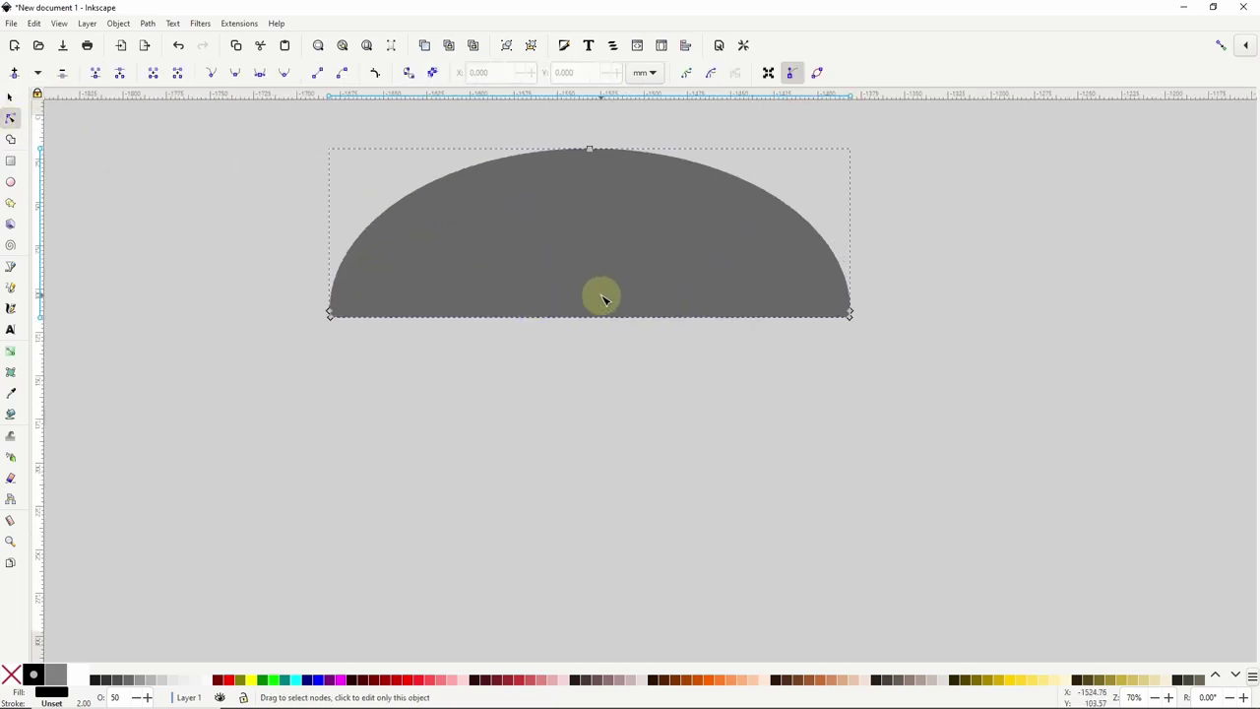
{"action": "scroll", "coordinate": [602, 299], "scroll_direction": "up", "scroll_amount": 1}
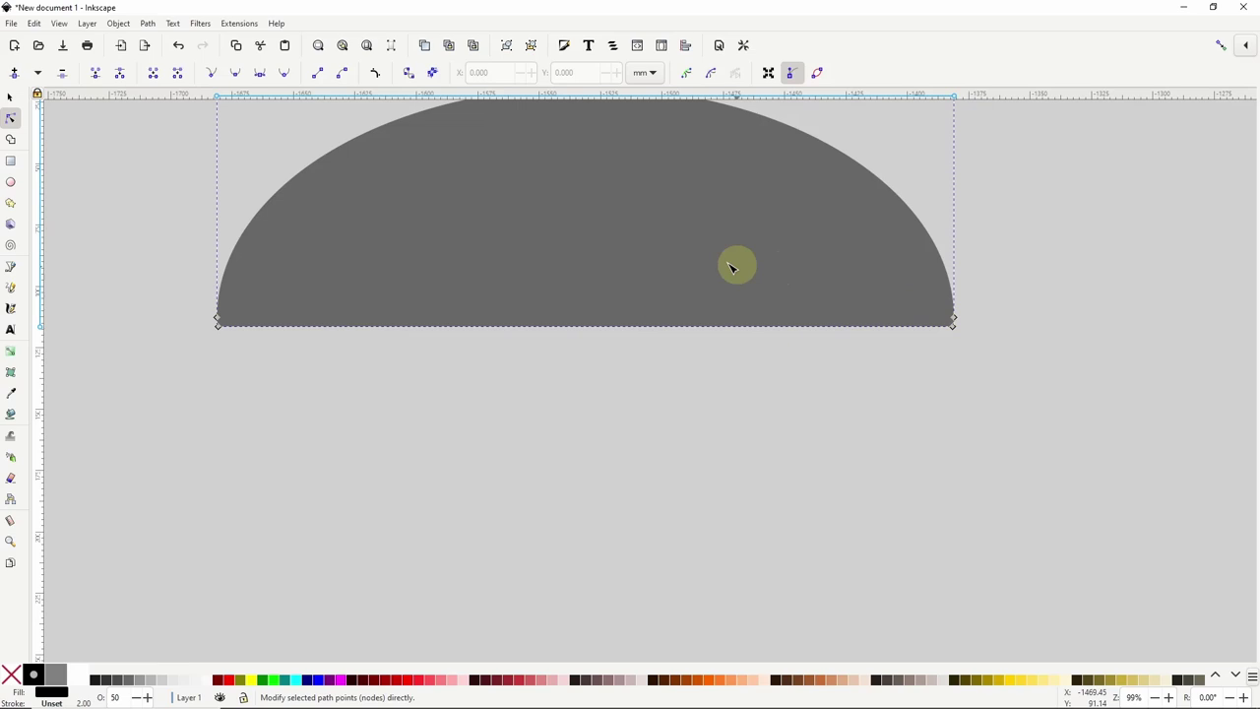
{"action": "left_click_drag", "start_coordinate": [206, 301], "coordinate": [234, 325]}
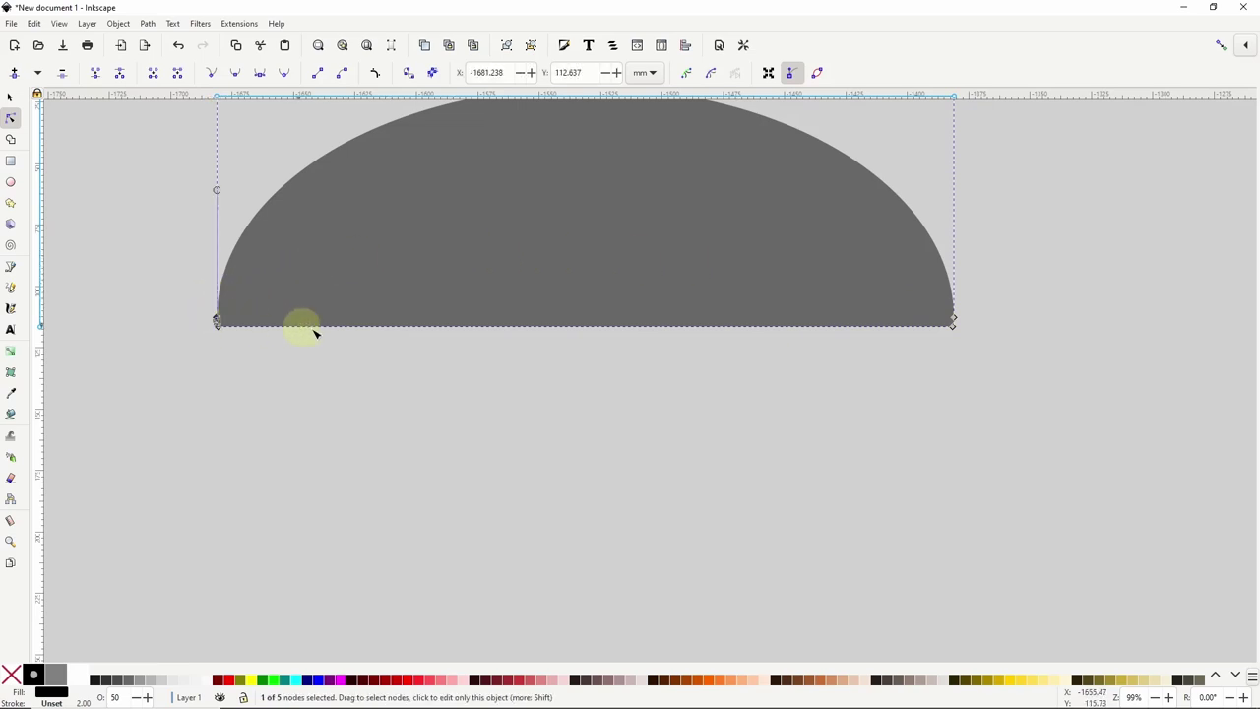
{"action": "left_click", "coordinate": [953, 320], "text": "shift"}
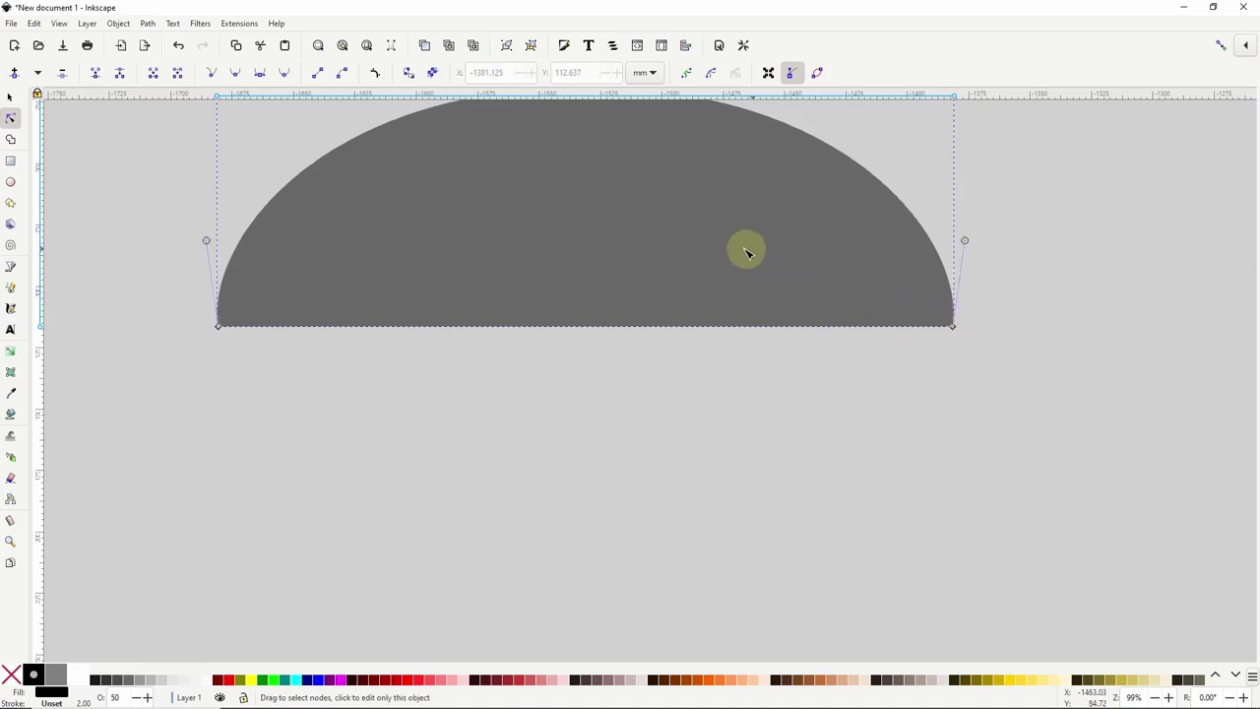
{"action": "scroll", "coordinate": [749, 249], "scroll_direction": "down", "scroll_amount": 1}
{"action": "scroll", "coordinate": [677, 256], "scroll_direction": "down", "scroll_amount": 1}
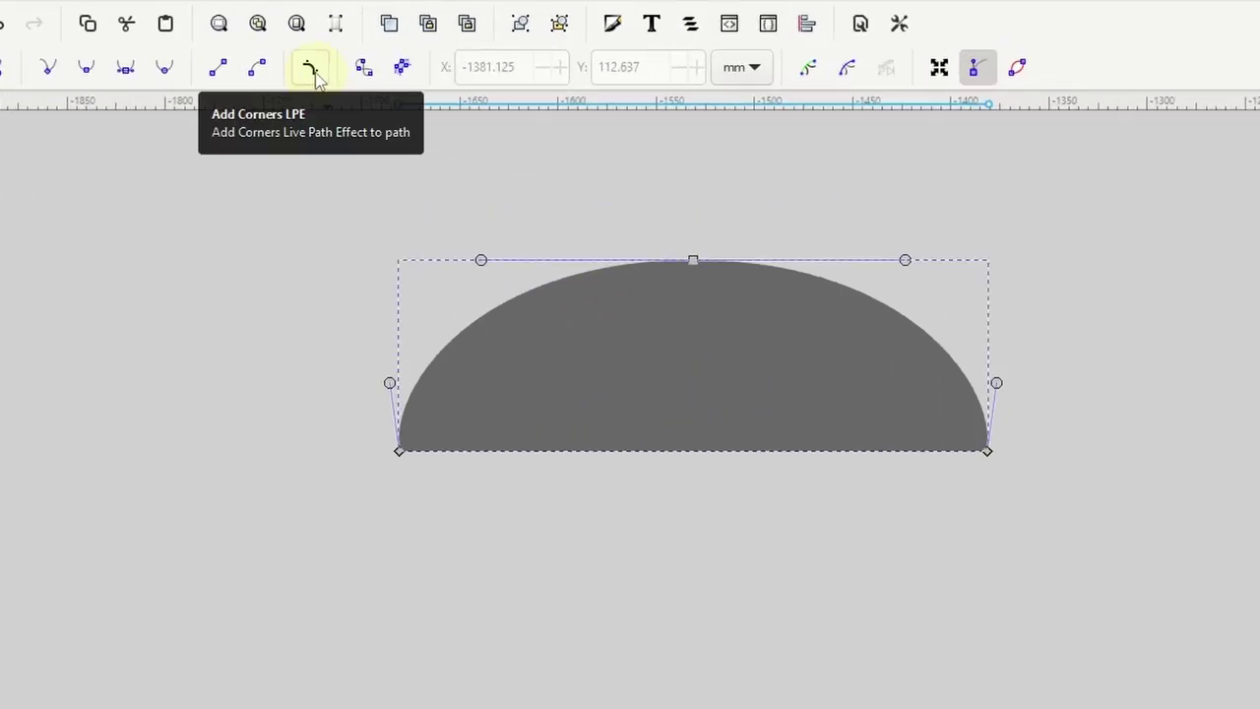
Step: Add the Corners path effect to the half-ellipse and round both of its lower corners equally
{"action": "left_click", "coordinate": [313, 73]}
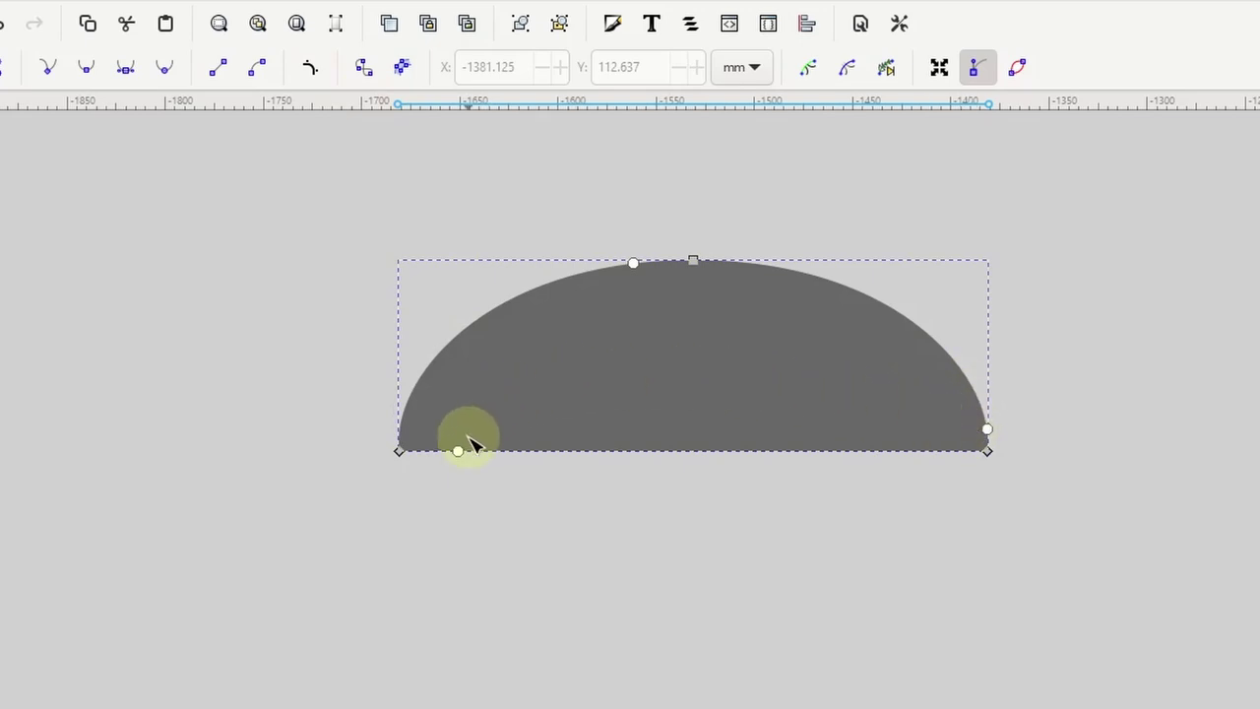
{"action": "left_click_drag", "start_coordinate": [458, 450], "coordinate": [575, 441]}
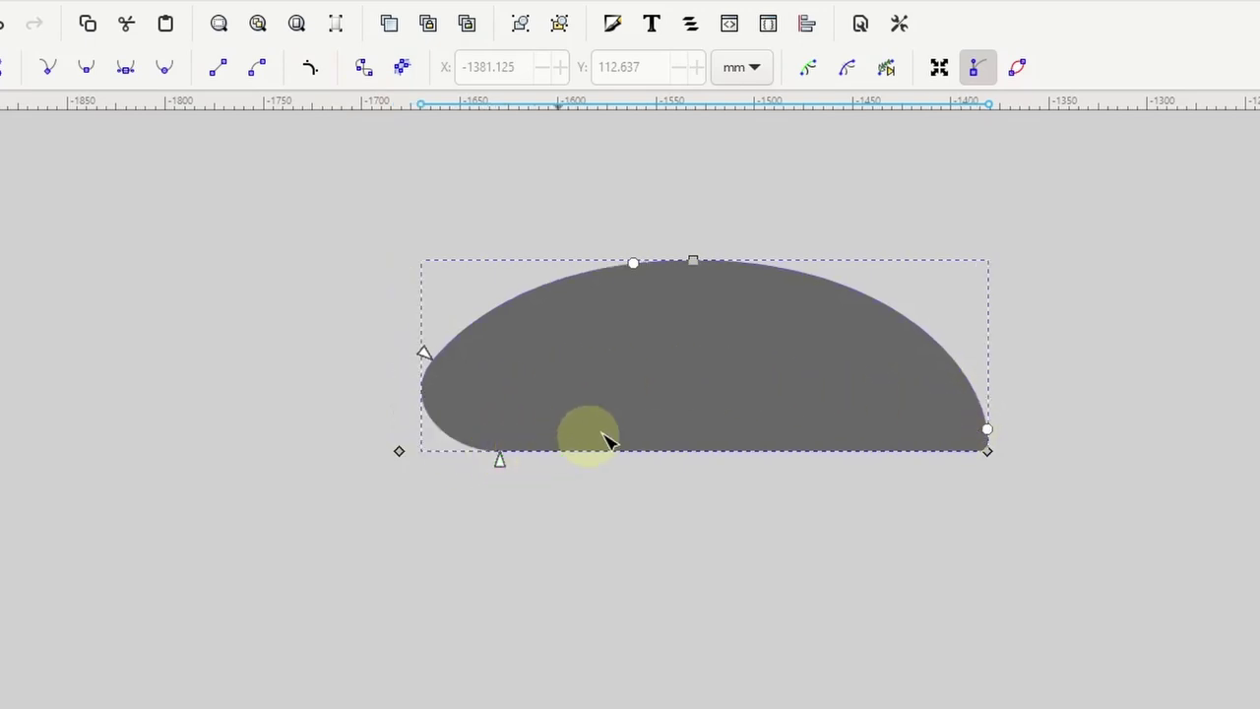
{"action": "left_click_drag", "start_coordinate": [986, 428], "coordinate": [985, 392]}
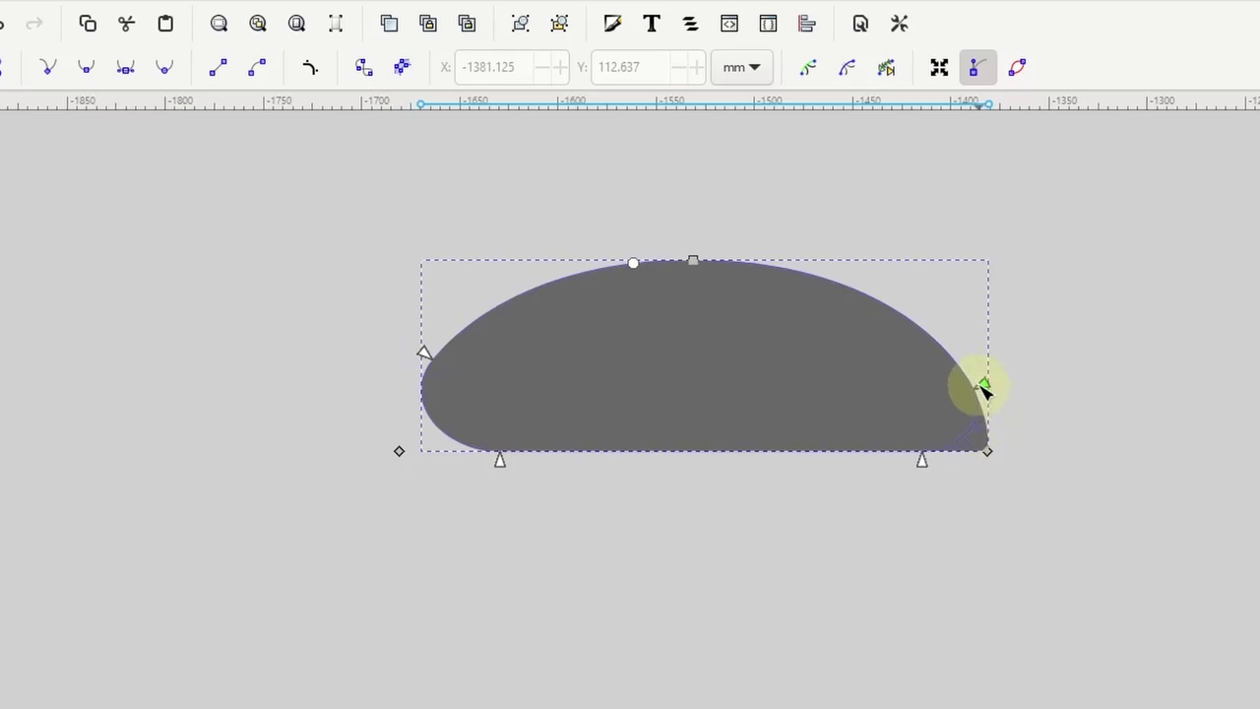
{"action": "left_click_drag", "start_coordinate": [368, 403], "coordinate": [1014, 483]}
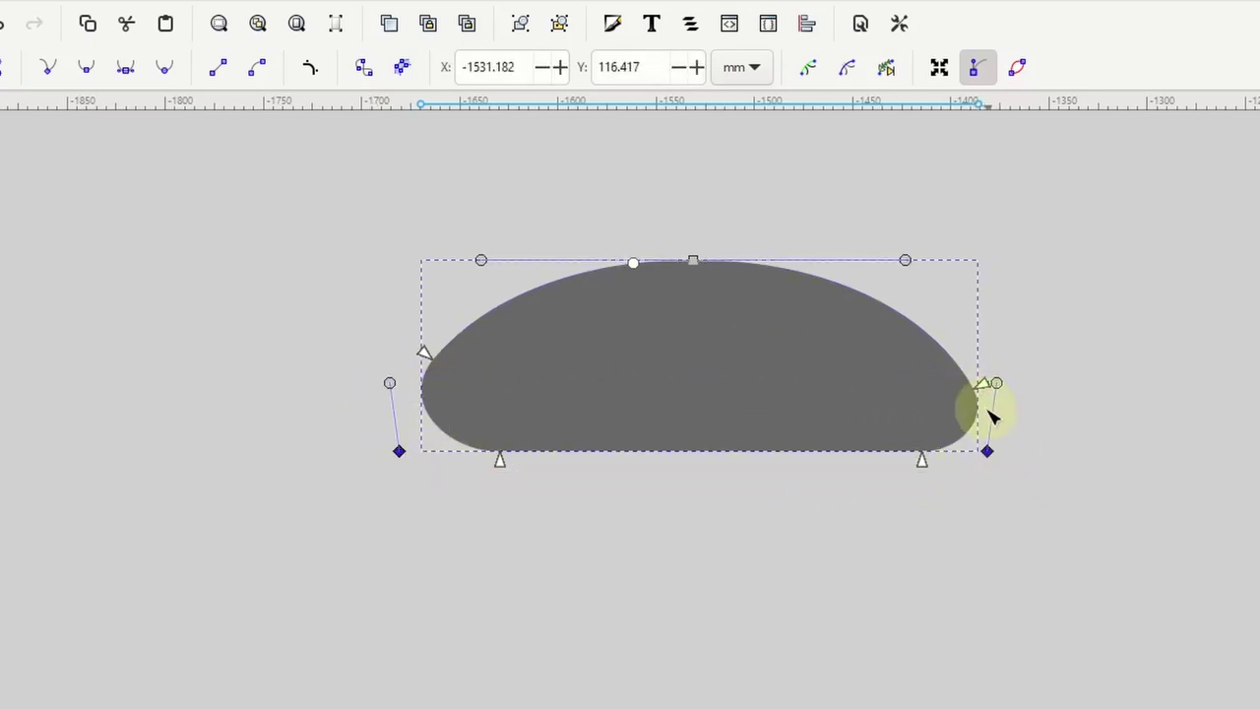
{"action": "left_click_drag", "start_coordinate": [981, 381], "coordinate": [960, 352]}
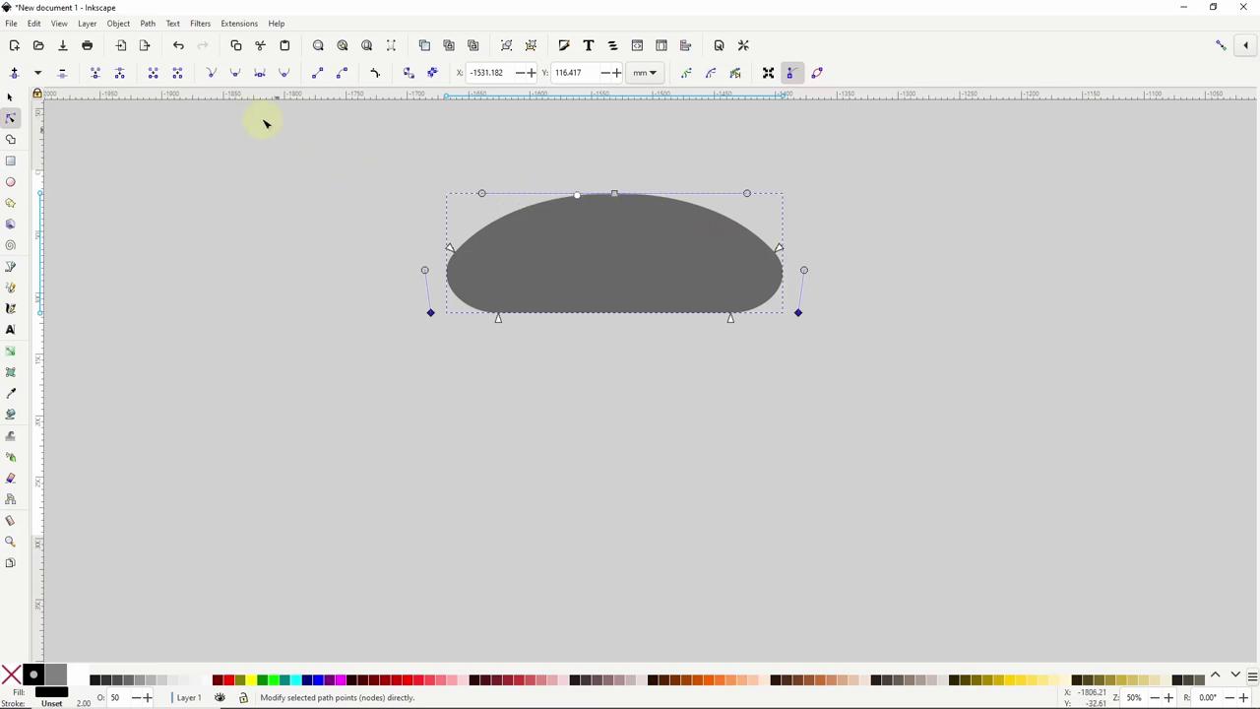
Step: Show the path effect's settings and set the Corners radius to 108 px
{"action": "left_click", "coordinate": [148, 24]}
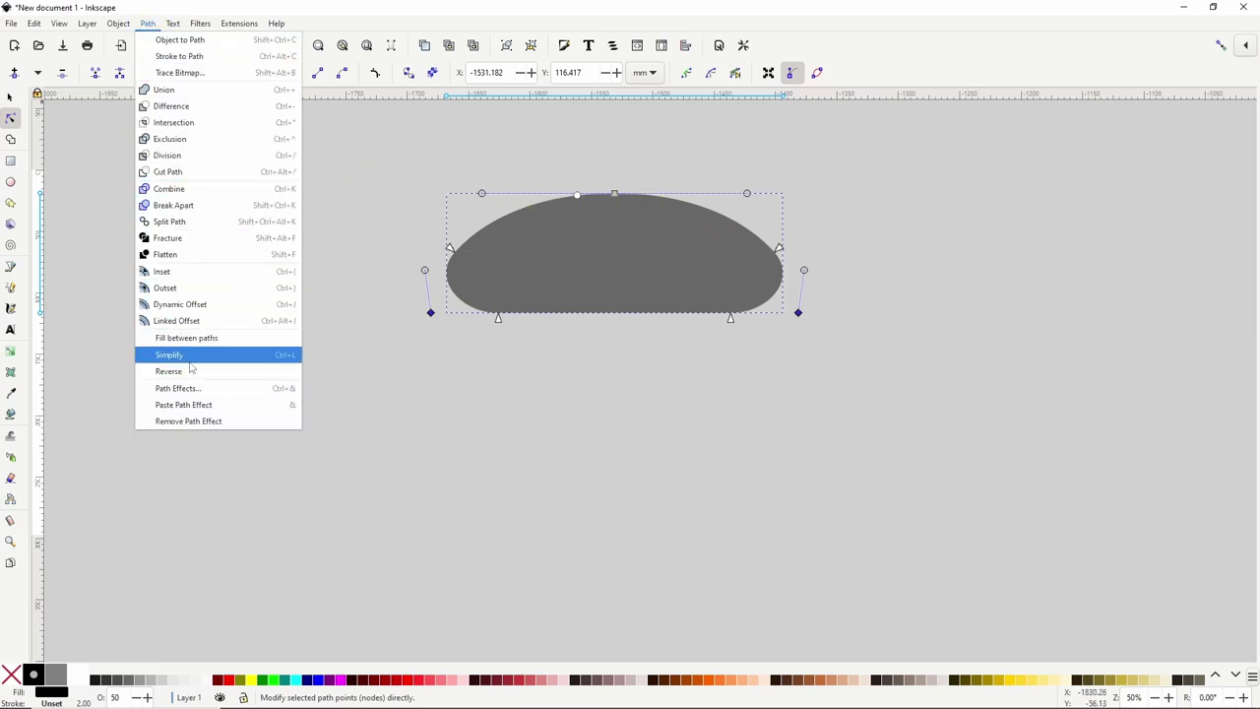
{"action": "left_click", "coordinate": [203, 389]}
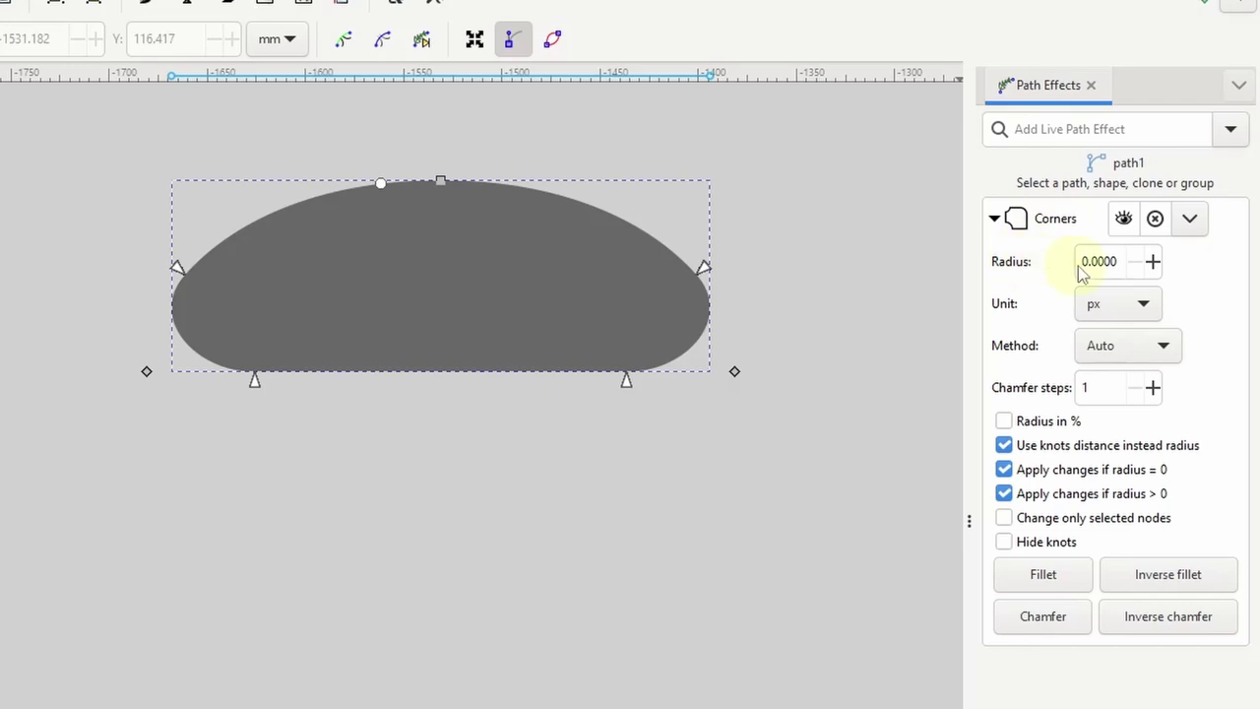
{"action": "left_click", "coordinate": [1115, 261]}
{"action": "scroll", "coordinate": [1115, 261], "scroll_direction": "up", "scroll_amount": 20}
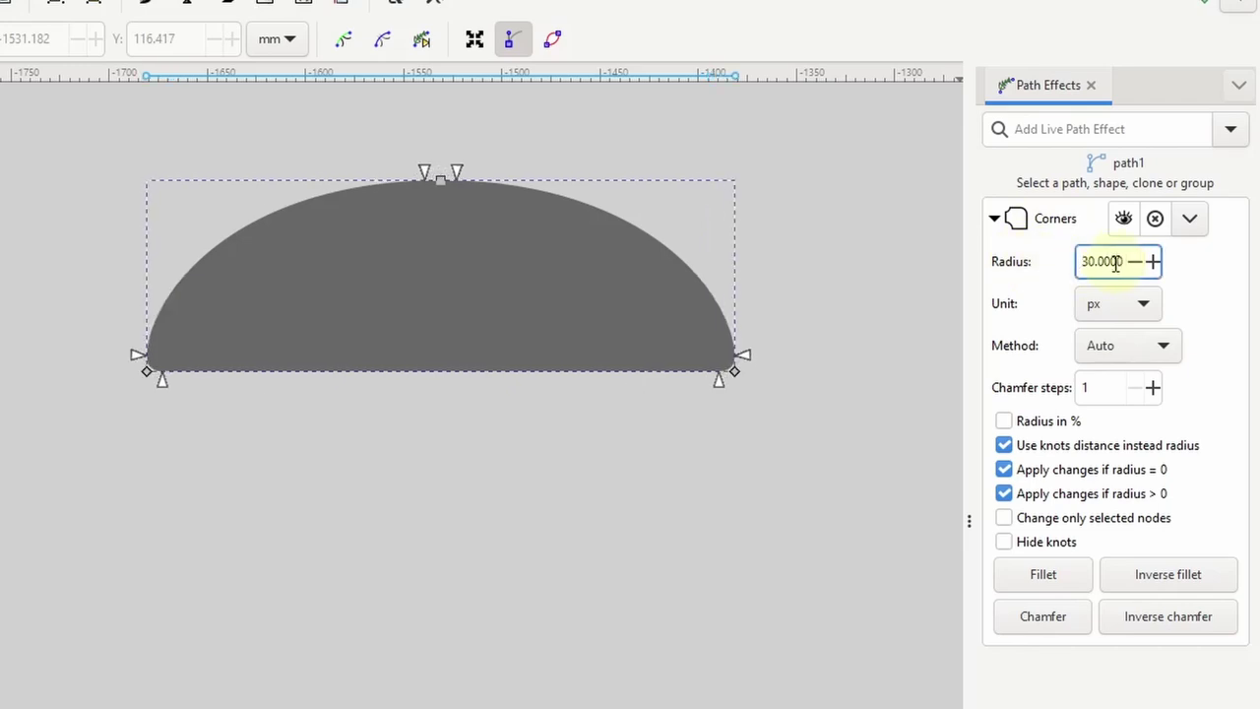
{"action": "scroll", "coordinate": [1110, 262], "scroll_direction": "up", "scroll_amount": 20}
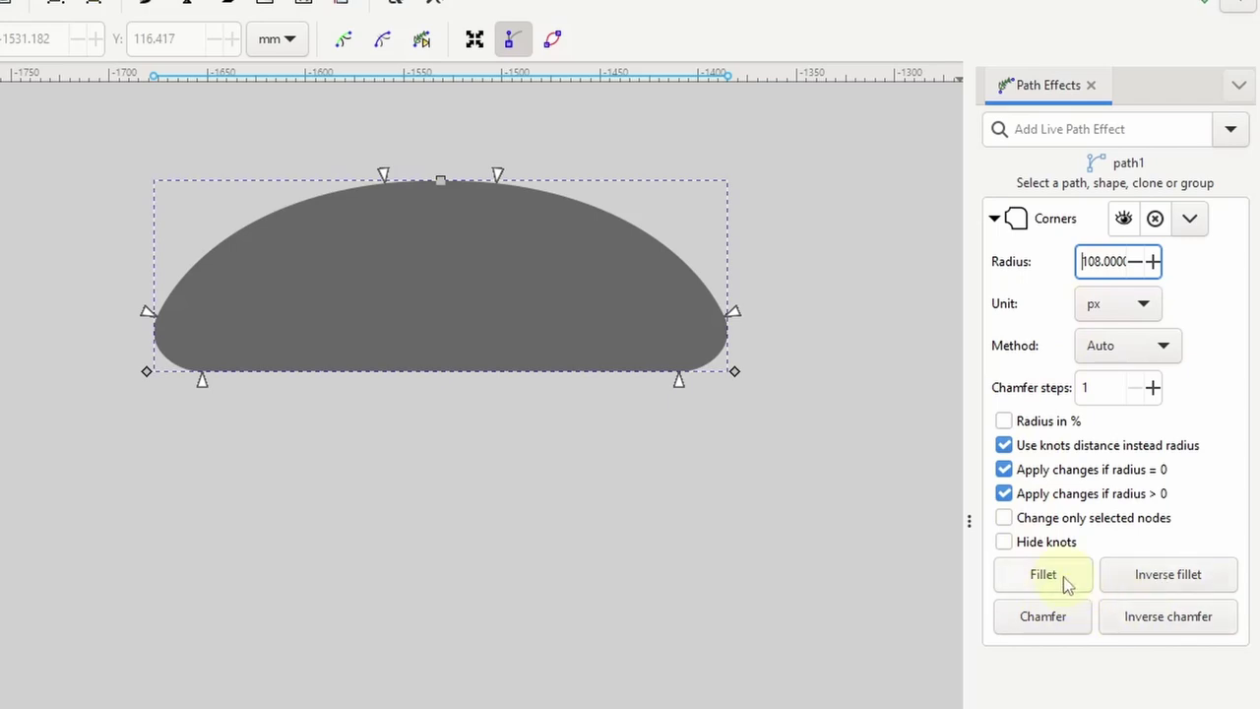
Step: Try the inverse fillet and chamfer corner styles on the shape, with chamfer steps set to 4
{"action": "left_click", "coordinate": [1132, 583]}
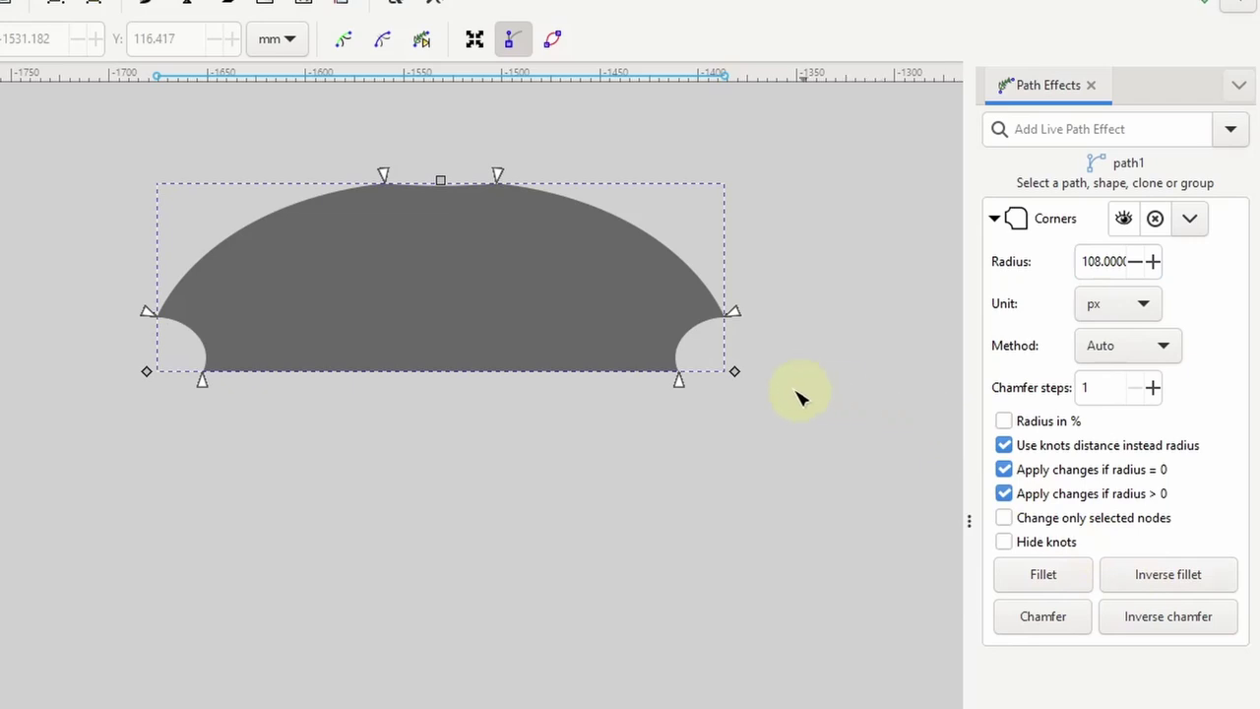
{"action": "left_click", "coordinate": [1030, 622]}
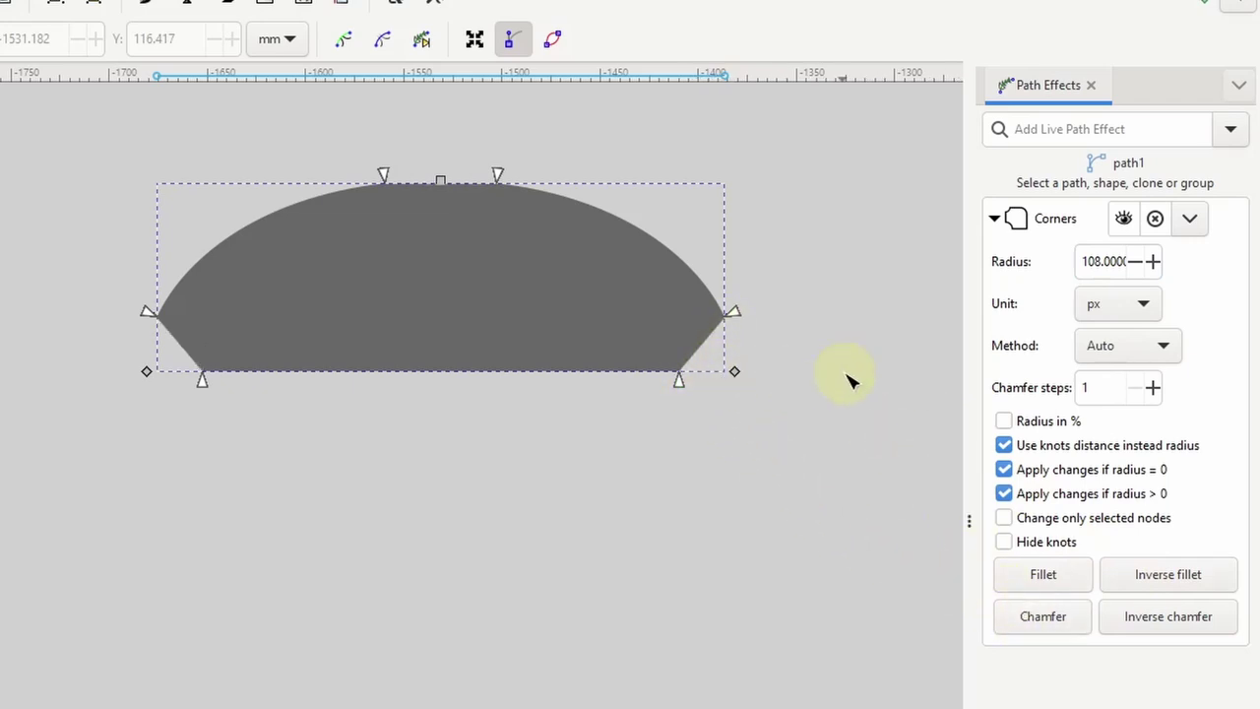
{"action": "left_click", "coordinate": [1105, 387]}
{"action": "key", "text": "BackSpace"}
{"action": "type", "text": "3"}
{"action": "key", "text": "Return"}
{"action": "scroll", "coordinate": [730, 359], "scroll_direction": "up", "scroll_amount": 2, "text": "ctrl"}
{"action": "scroll", "coordinate": [1109, 401], "scroll_direction": "up", "scroll_amount": 1}
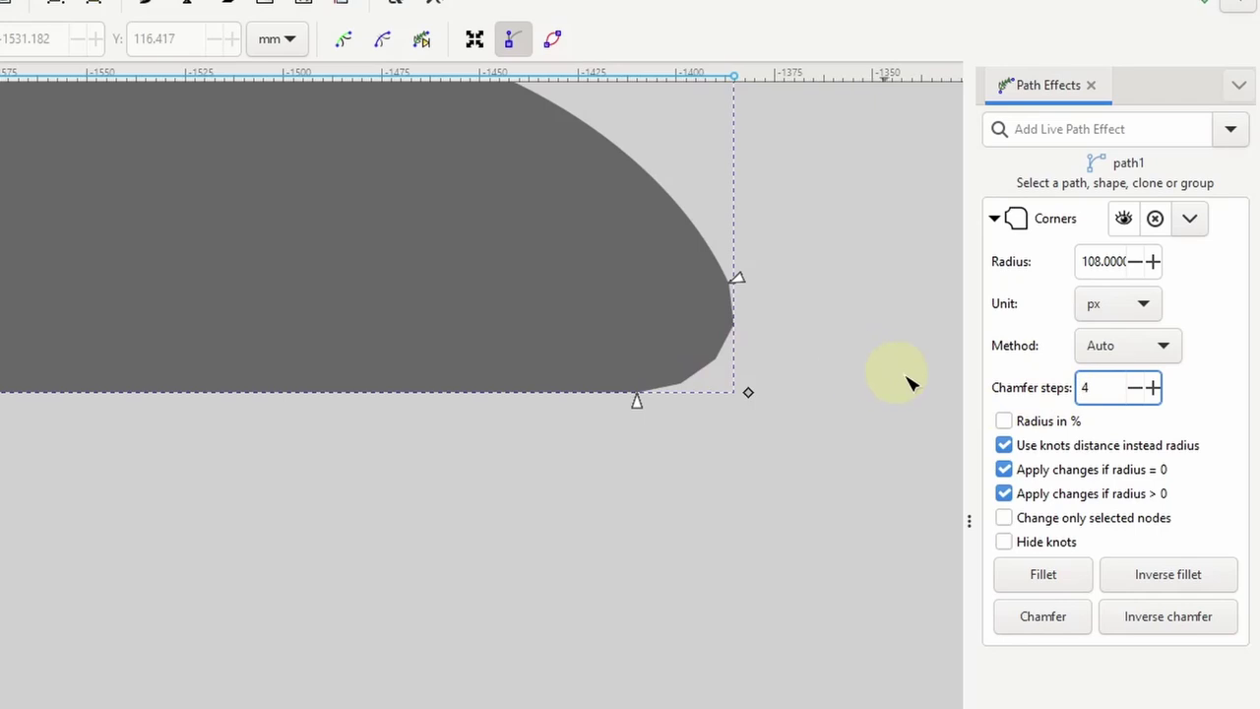
Step: Try the inverse chamfer on all corners and cycle the lower-right corner through the different corner styles
{"action": "left_click", "coordinate": [1147, 623]}
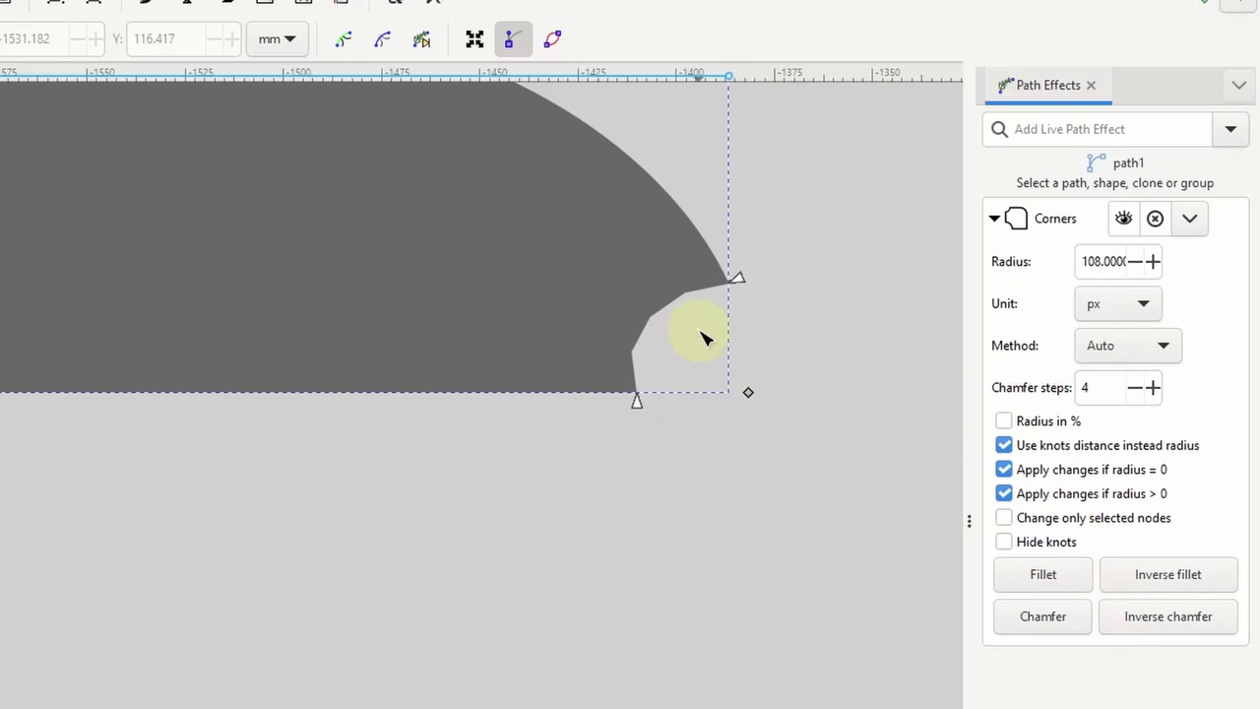
{"action": "left_click", "coordinate": [738, 281], "text": "ctrl"}
{"action": "left_click", "coordinate": [740, 282], "text": "ctrl"}
{"action": "left_click", "coordinate": [740, 282], "text": "ctrl"}
{"action": "left_click", "coordinate": [740, 282], "text": "ctrl"}
{"action": "left_click", "coordinate": [739, 282], "text": "ctrl"}
{"action": "left_click", "coordinate": [734, 278], "text": "ctrl"}
{"action": "scroll", "coordinate": [726, 271], "scroll_direction": "down", "scroll_amount": 1}
{"action": "left_click_drag", "start_coordinate": [726, 258], "coordinate": [737, 329]}
{"action": "scroll", "coordinate": [763, 330], "scroll_direction": "down", "scroll_amount": 1}
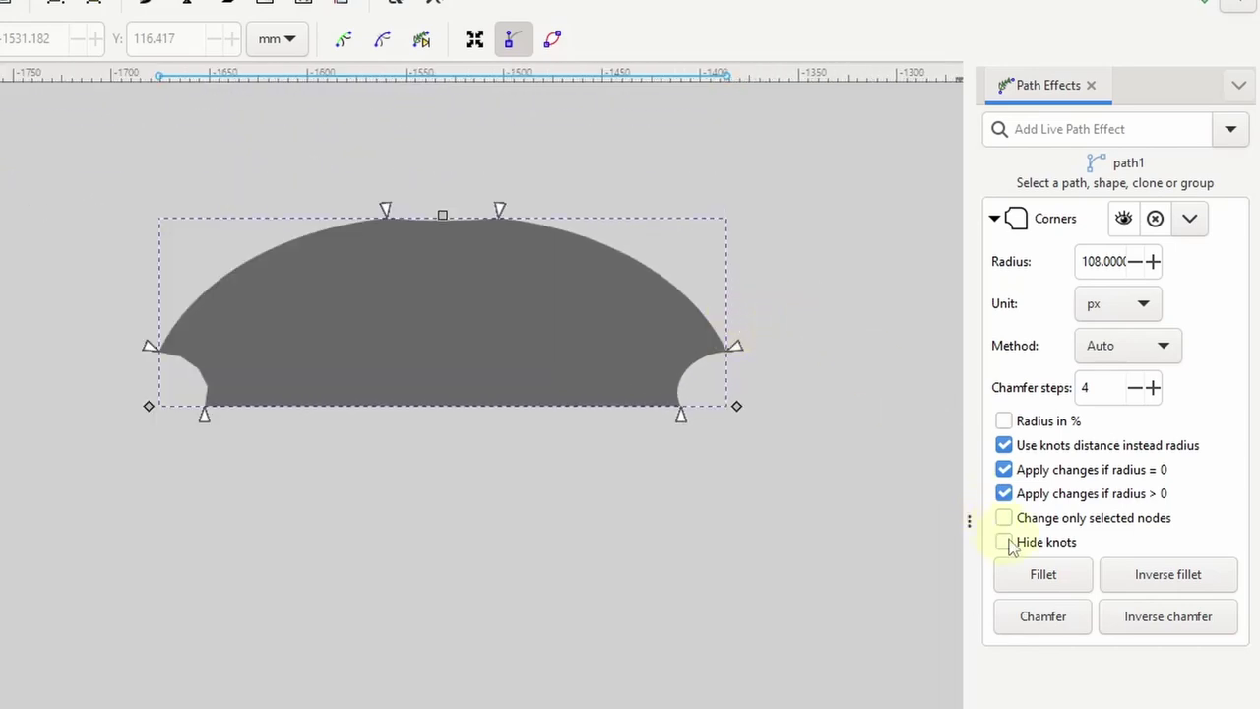
Step: Apply Fillet to all corners and enlarge the rounding of both lower corners together
{"action": "left_click", "coordinate": [1041, 573]}
{"action": "left_click_drag", "start_coordinate": [90, 358], "coordinate": [812, 456]}
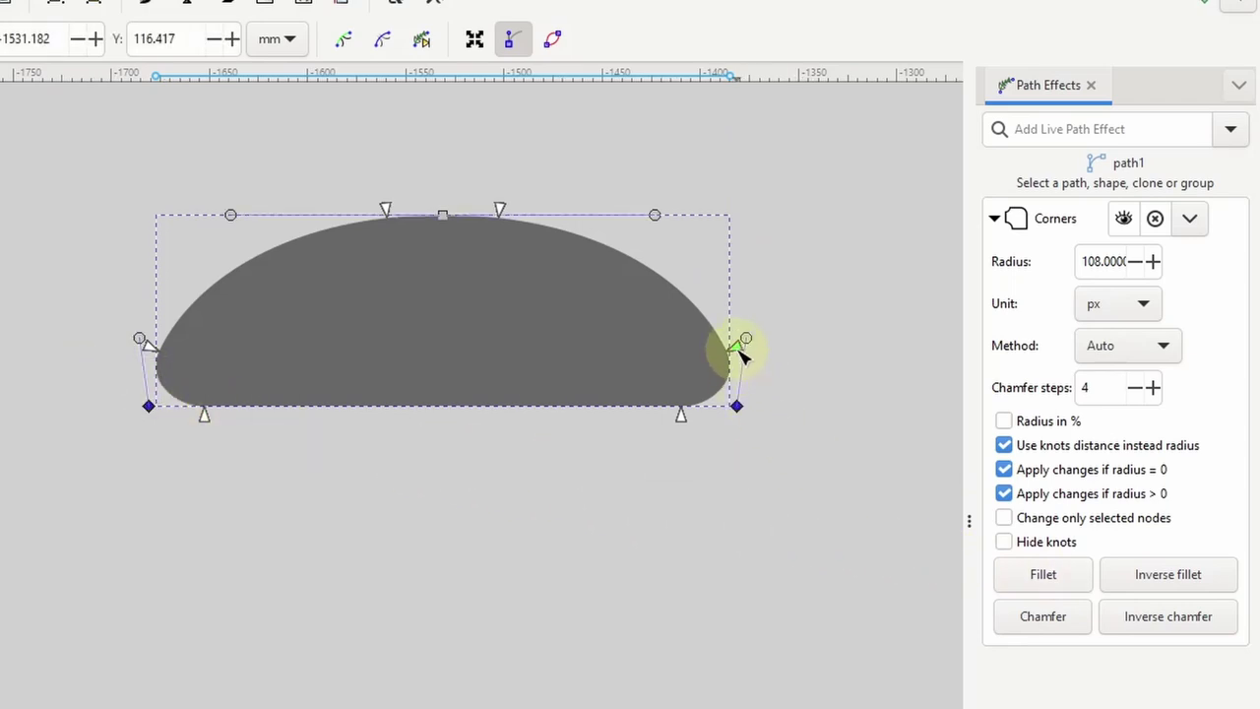
{"action": "left_click_drag", "start_coordinate": [738, 345], "coordinate": [725, 262]}
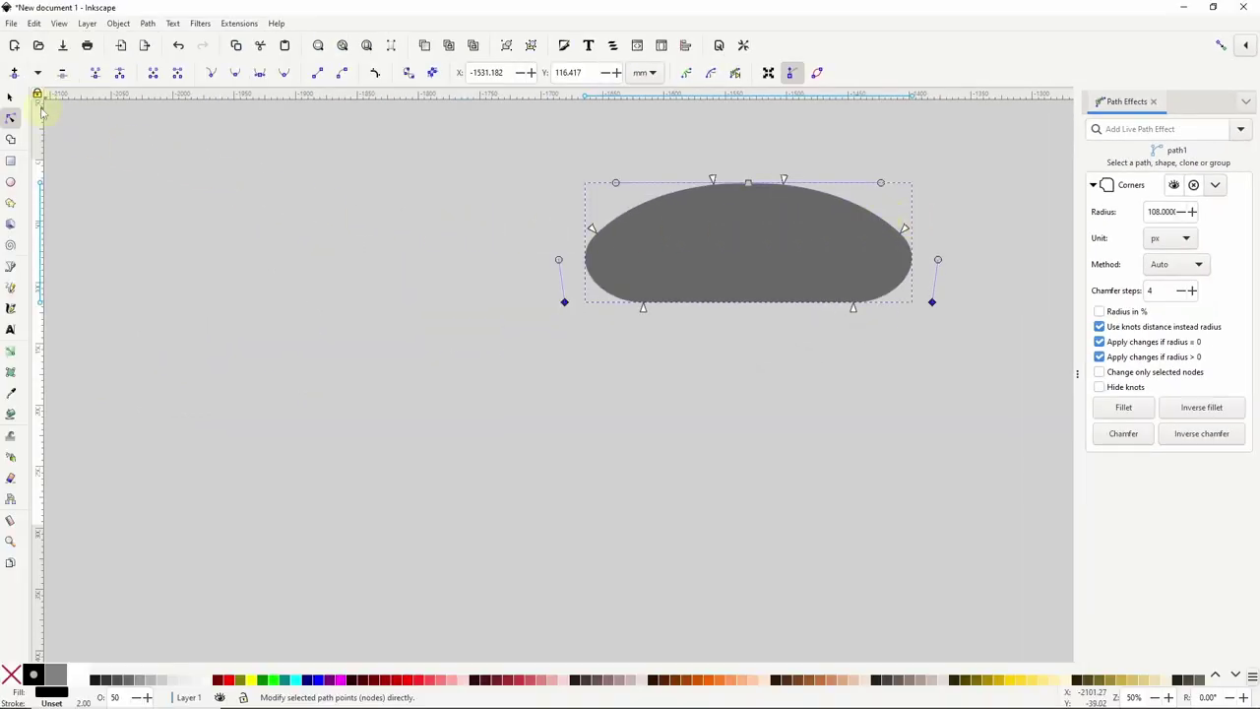
Step: Stretch the rounded shape upward to a height of about 114 mm, keeping its width
{"action": "left_click", "coordinate": [10, 97]}
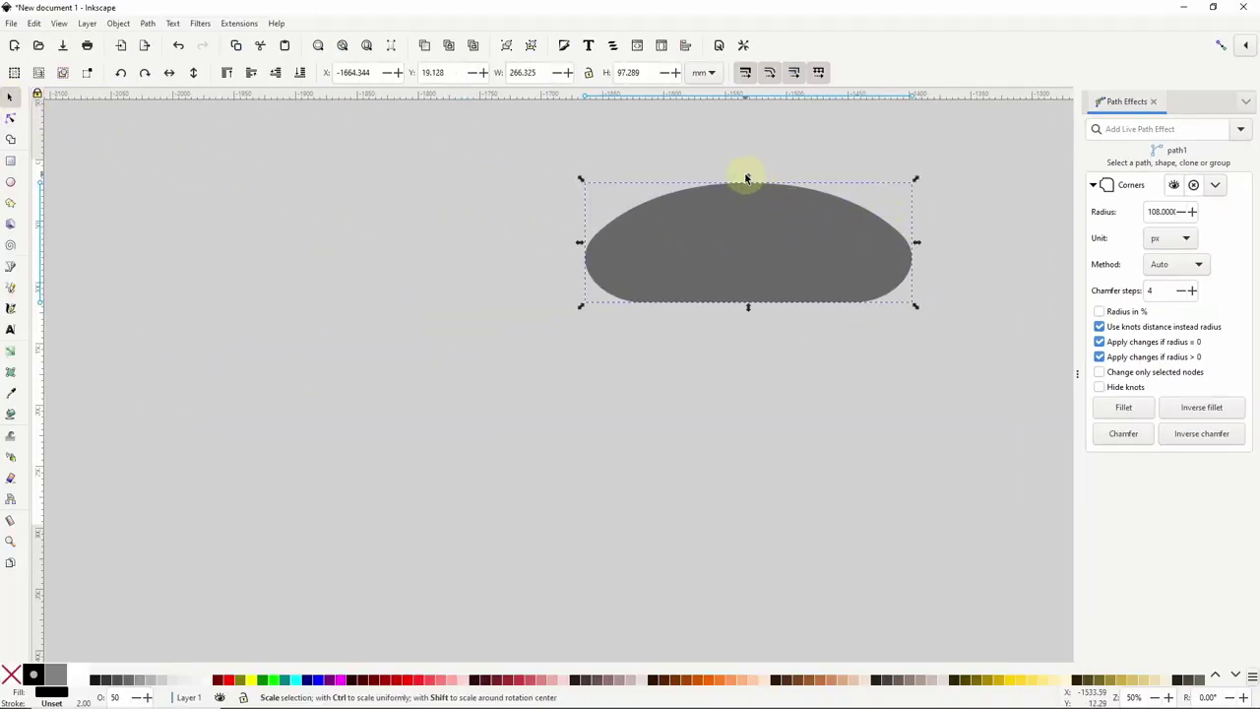
{"action": "mouse_move", "coordinate": [748, 179]}
{"action": "left_mouse_down"}
{"action": "mouse_move", "coordinate": [745, 161]}
{"action": "mouse_move", "coordinate": [758, 173]}
{"action": "left_mouse_up"}
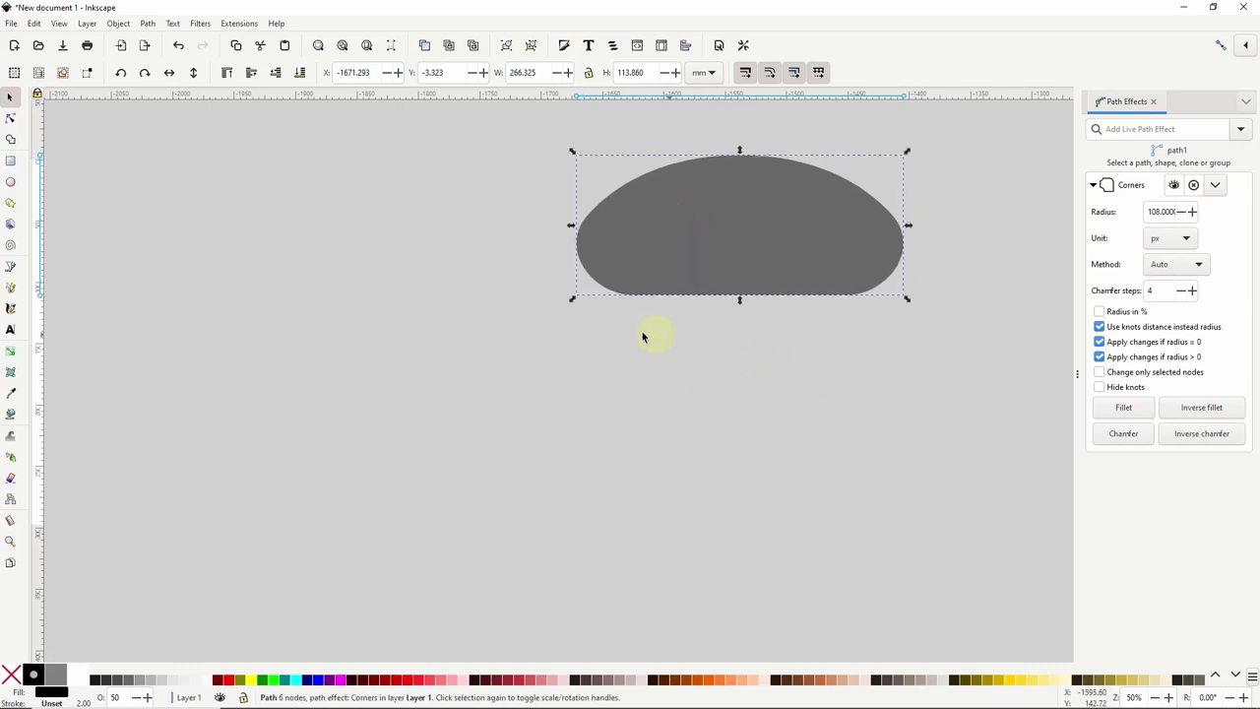
Step: Draw a straight horizontal line about 300 mm long below the rounded shape
{"action": "left_click", "coordinate": [16, 268]}
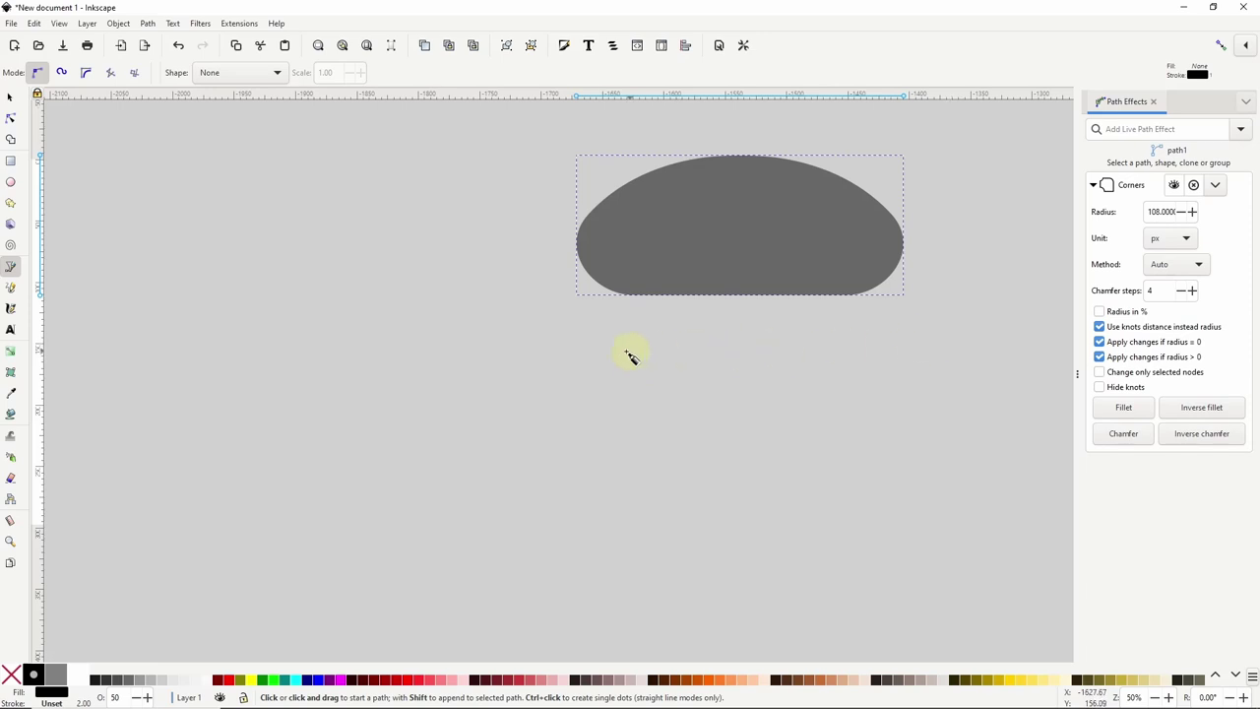
{"action": "key", "text": "Escape"}
{"action": "left_click", "coordinate": [557, 355]}
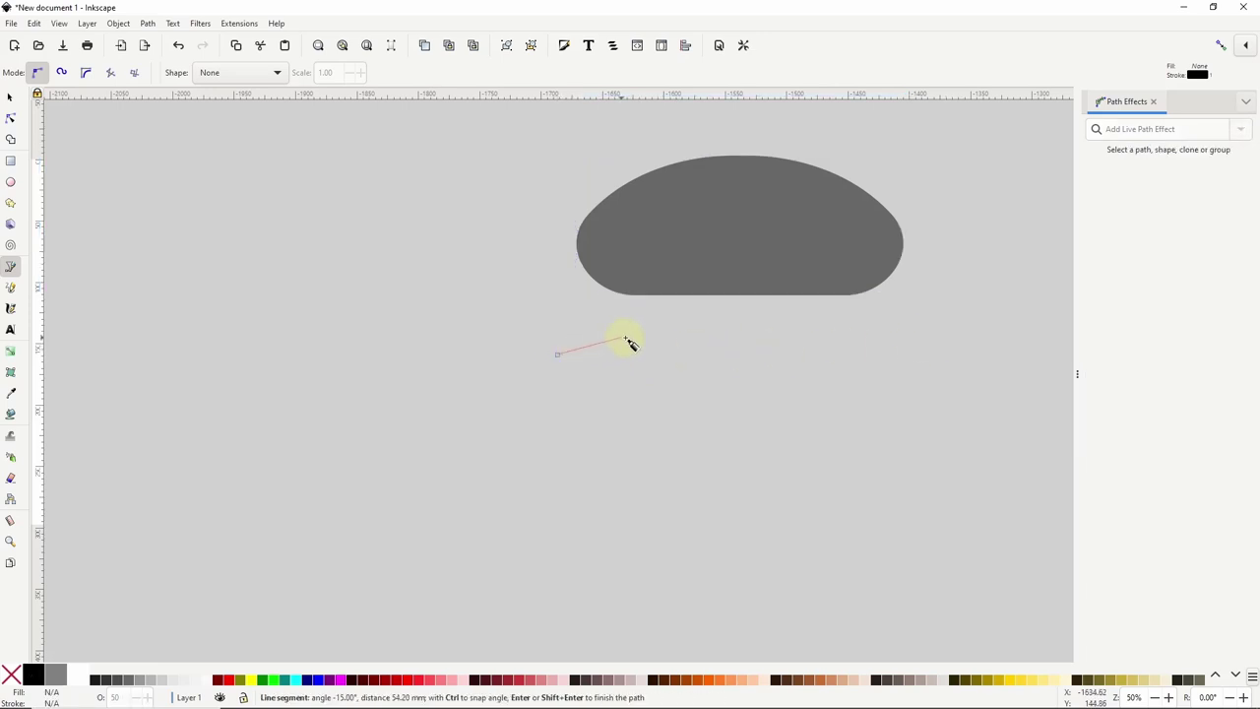
{"action": "key", "text": "ctrl"}
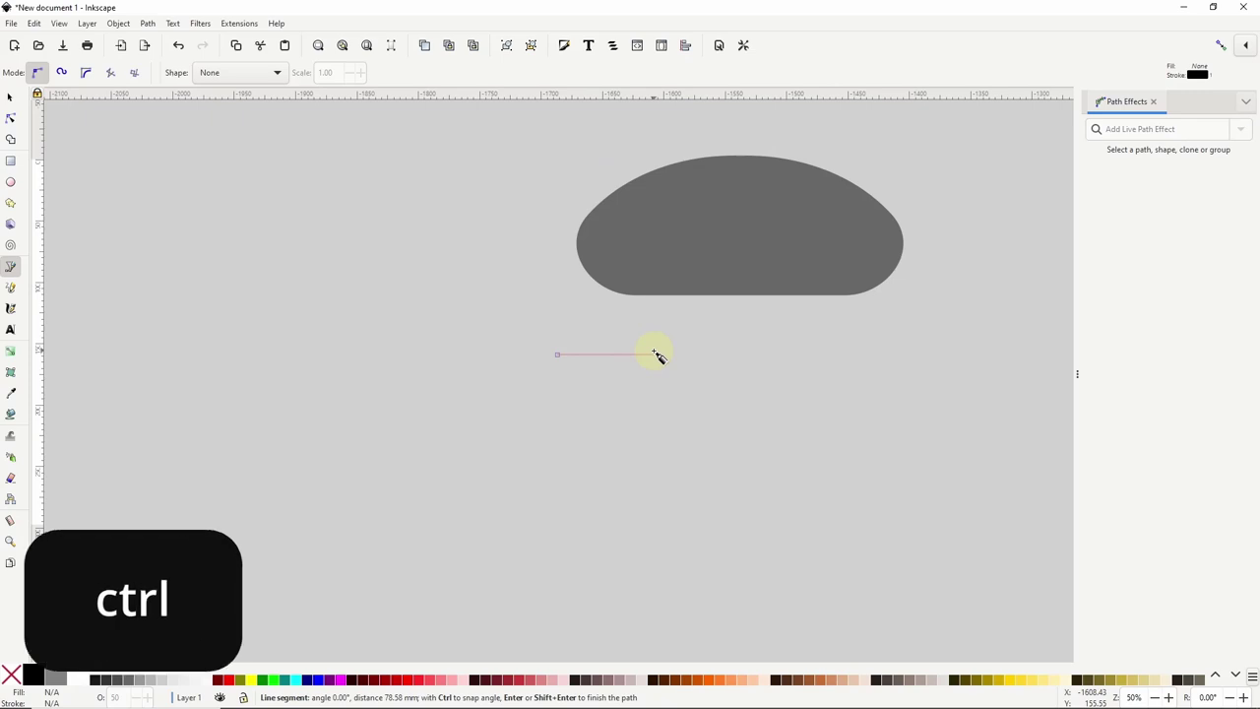
{"action": "left_click", "coordinate": [926, 355]}
{"action": "key", "text": "Return"}
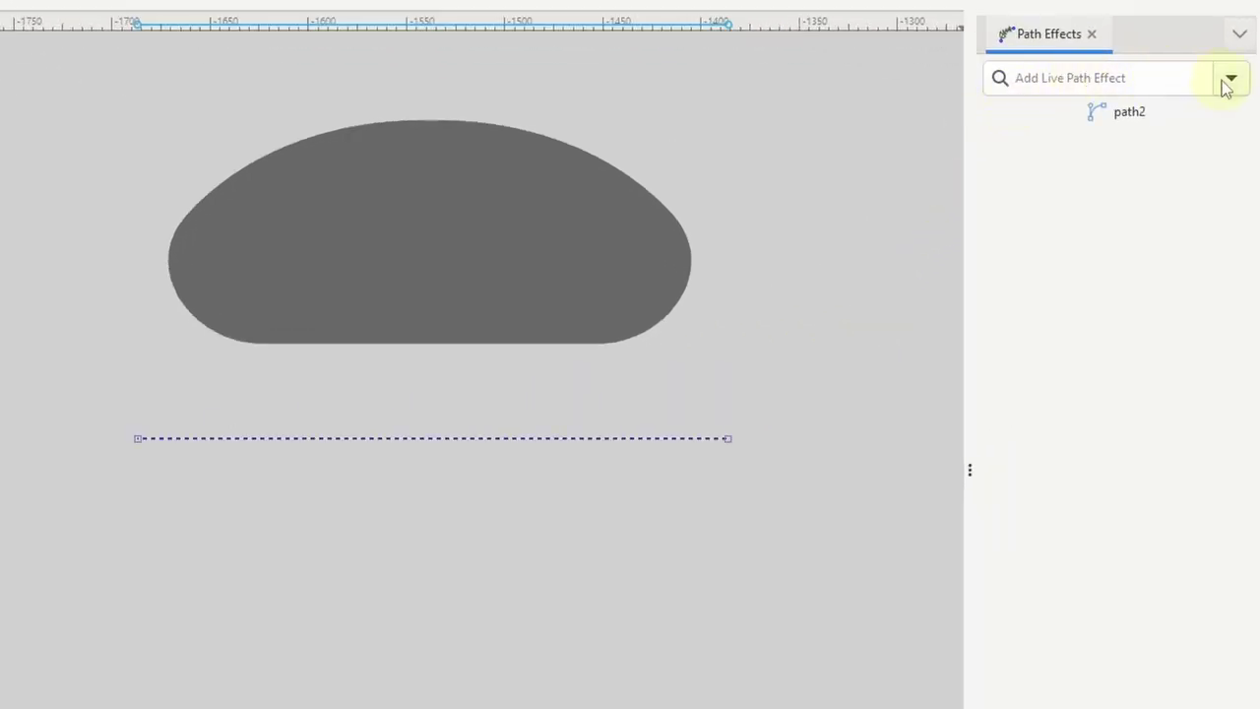
Step: Add the Power stroke path effect to the line and raise its width multiplier to 41.4
{"action": "left_click", "coordinate": [1230, 82]}
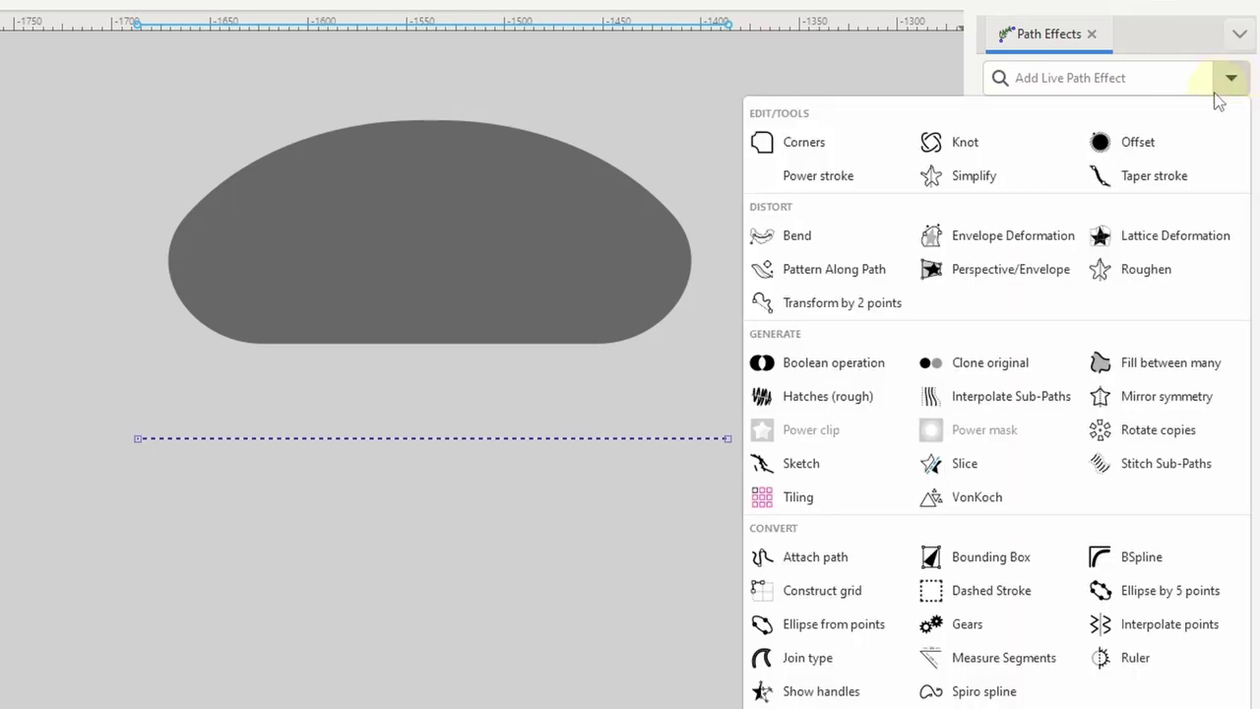
{"action": "left_click", "coordinate": [1098, 79]}
{"action": "type", "text": "power s"}
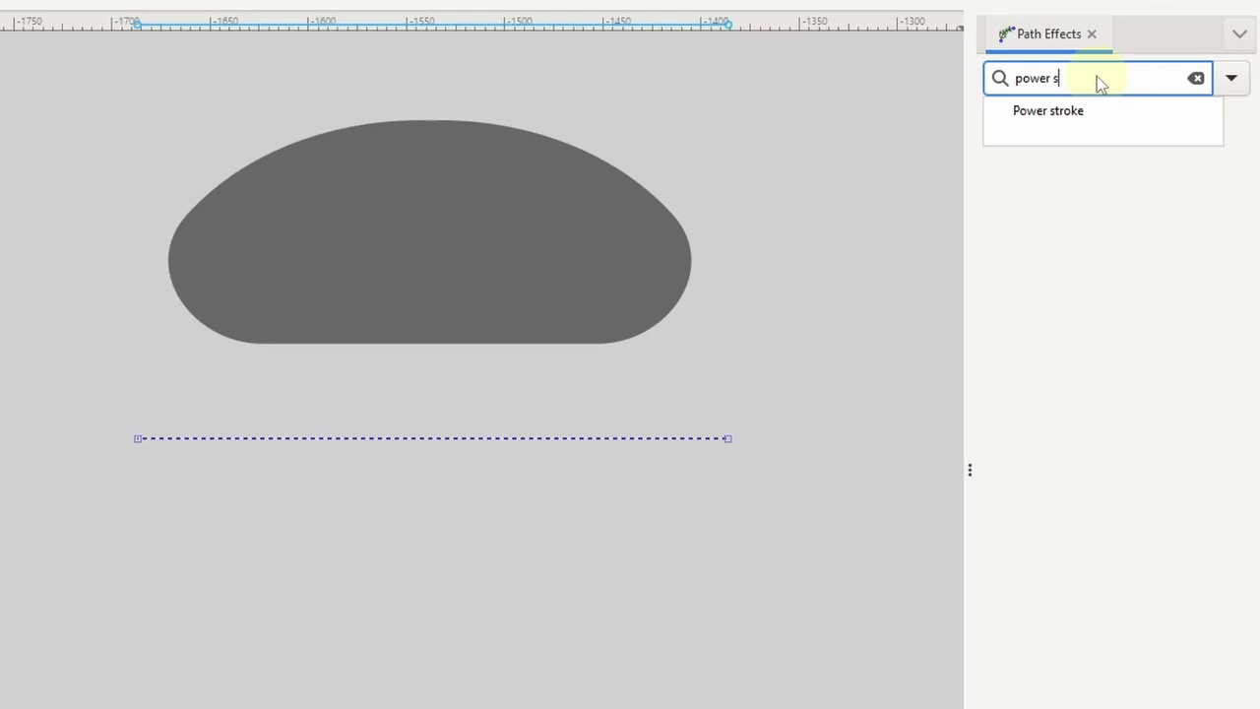
{"action": "left_click", "coordinate": [1061, 114]}
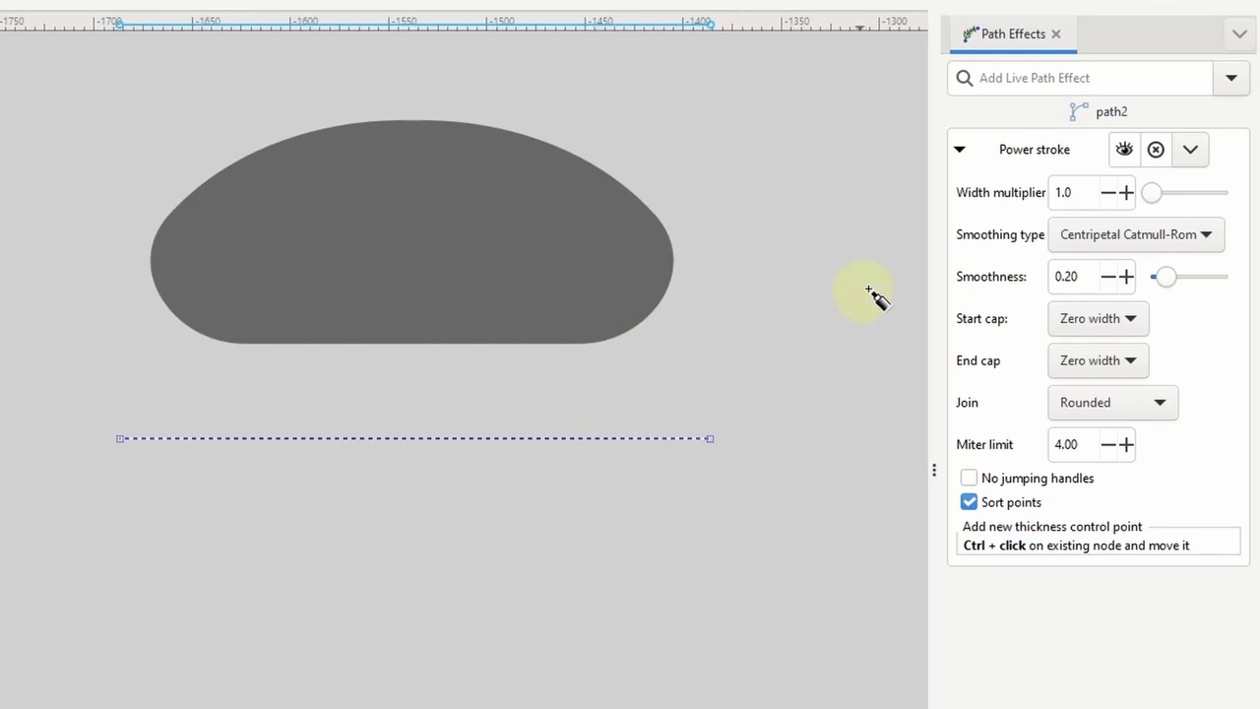
{"action": "left_click", "coordinate": [1083, 190]}
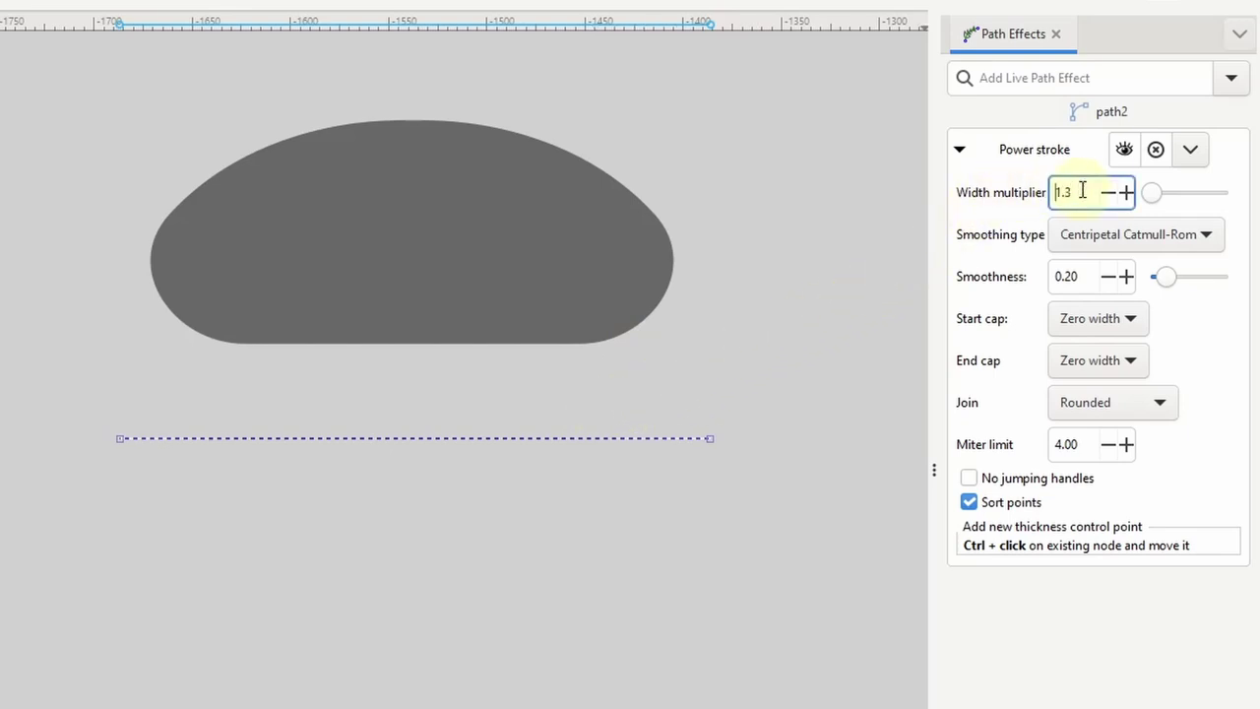
{"action": "left_click", "coordinate": [1126, 192]}
{"action": "left_click_drag", "start_coordinate": [1150, 192], "coordinate": [1181, 194]}
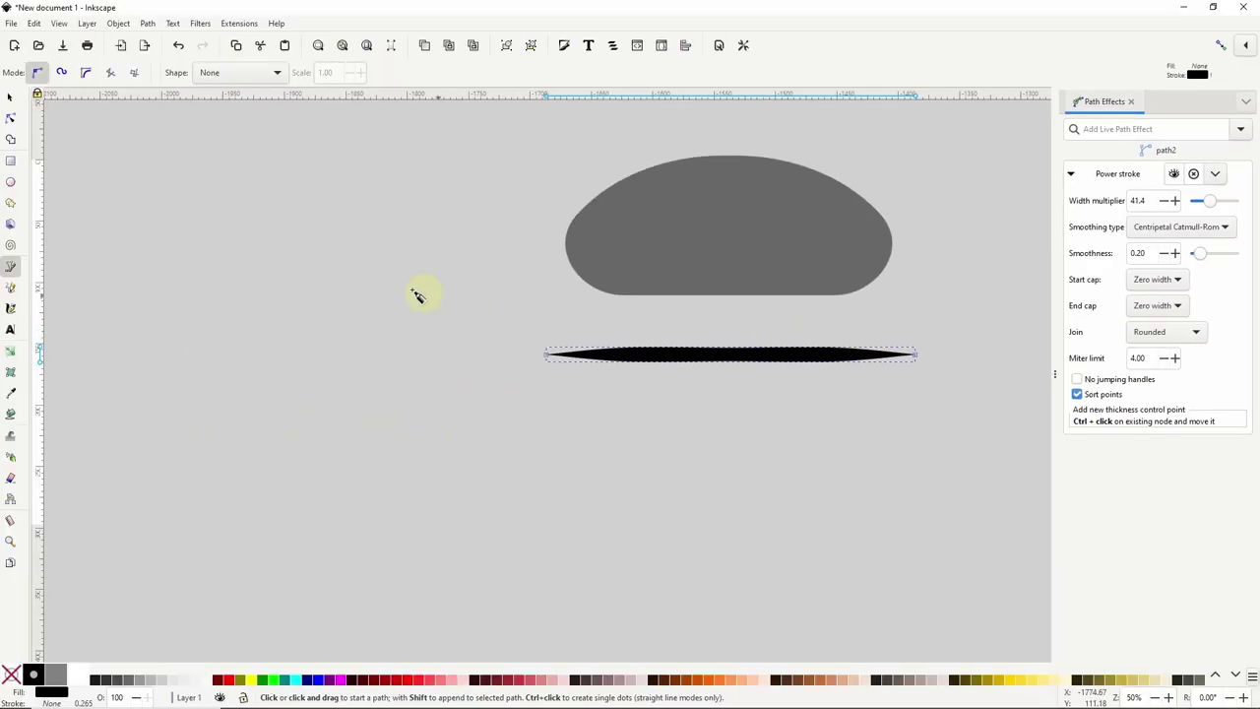
Step: Spread the stroke's outer thickness points toward the line's ends, thicken the middle slightly and narrow the stroke near its end
{"action": "left_click", "coordinate": [11, 119]}
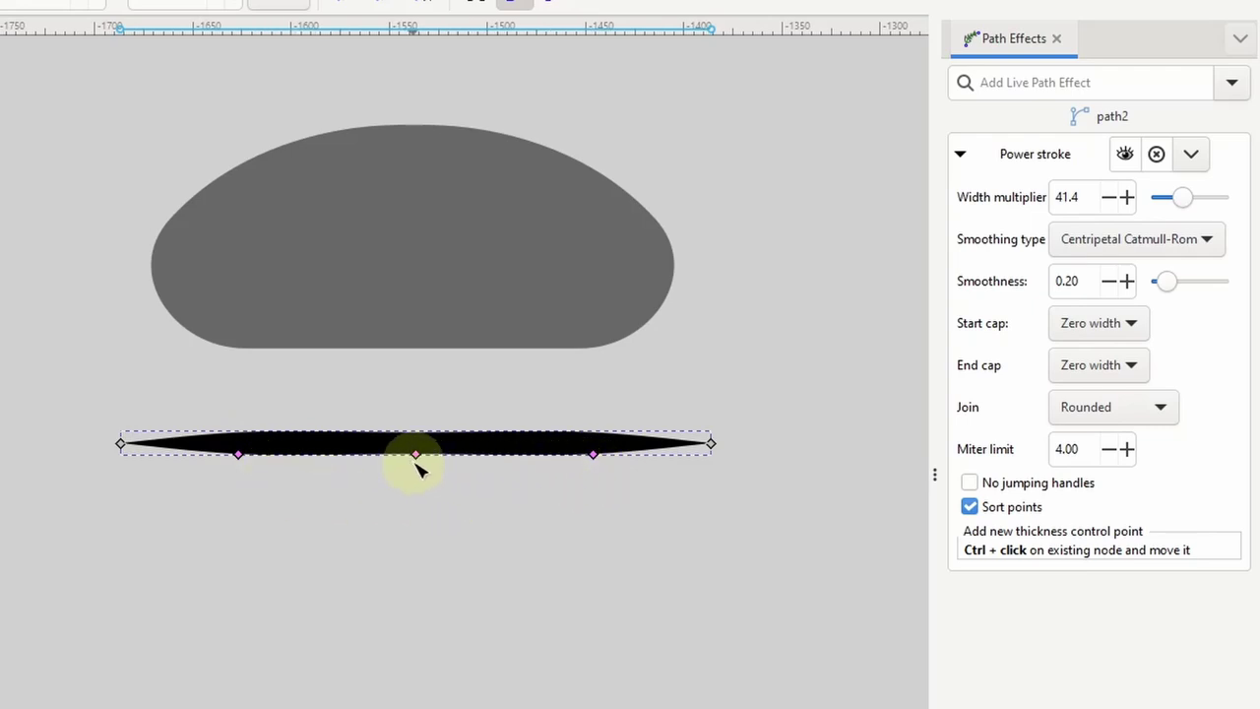
{"action": "left_click_drag", "start_coordinate": [240, 456], "coordinate": [172, 457]}
{"action": "left_click_drag", "start_coordinate": [417, 455], "coordinate": [419, 459]}
{"action": "left_click_drag", "start_coordinate": [593, 455], "coordinate": [665, 451]}
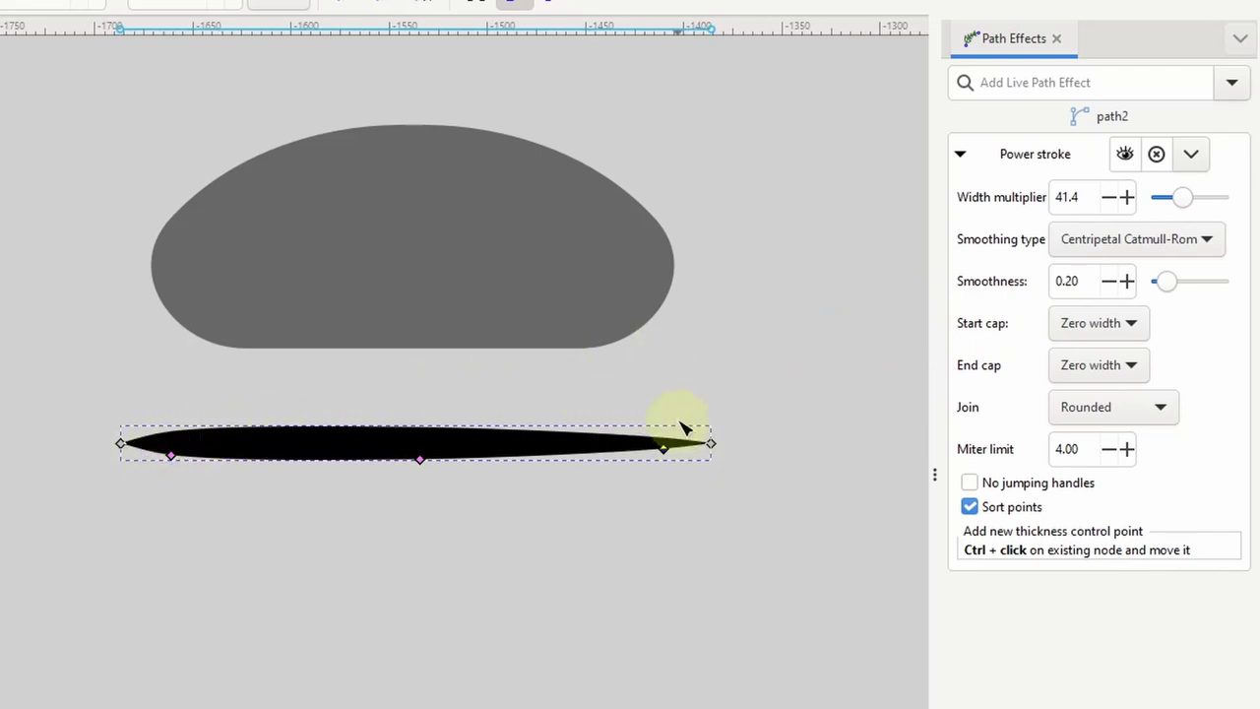
Step: Try the Butt, Peak and Square start caps on the power stroke and settle on Round
{"action": "left_click", "coordinate": [1063, 327]}
{"action": "left_click", "coordinate": [1071, 201]}
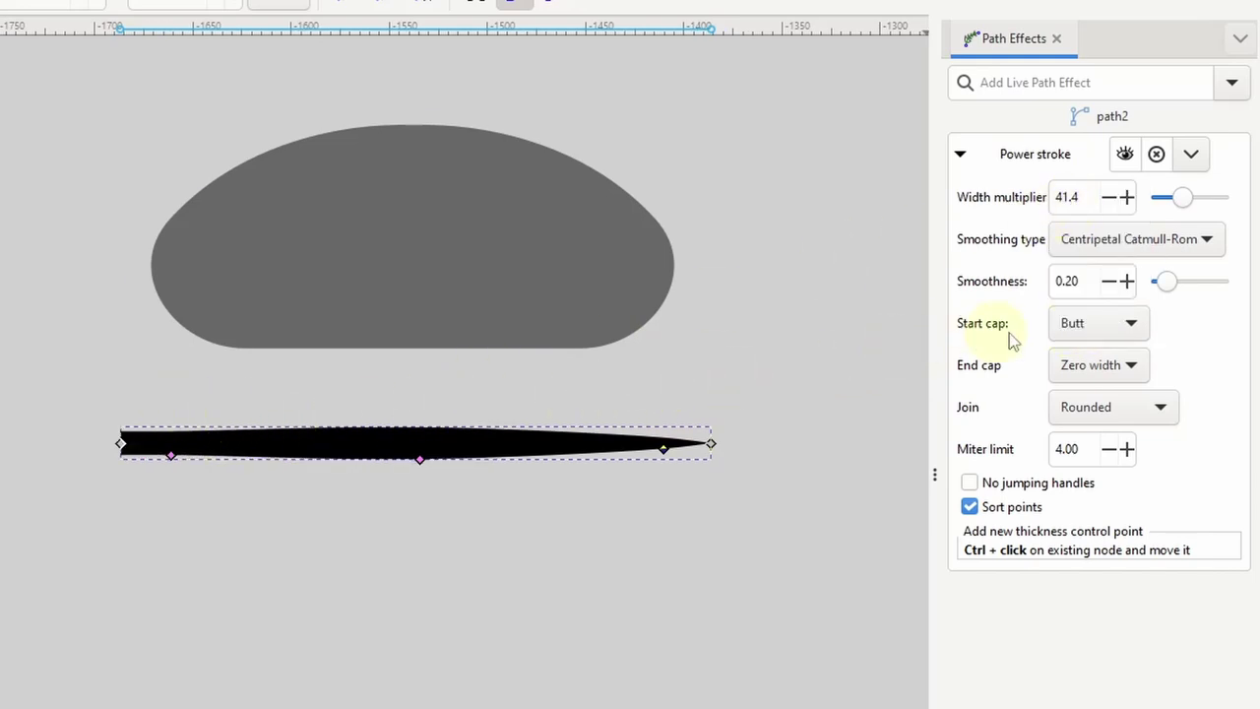
{"action": "left_click", "coordinate": [1080, 327]}
{"action": "left_click", "coordinate": [1074, 357]}
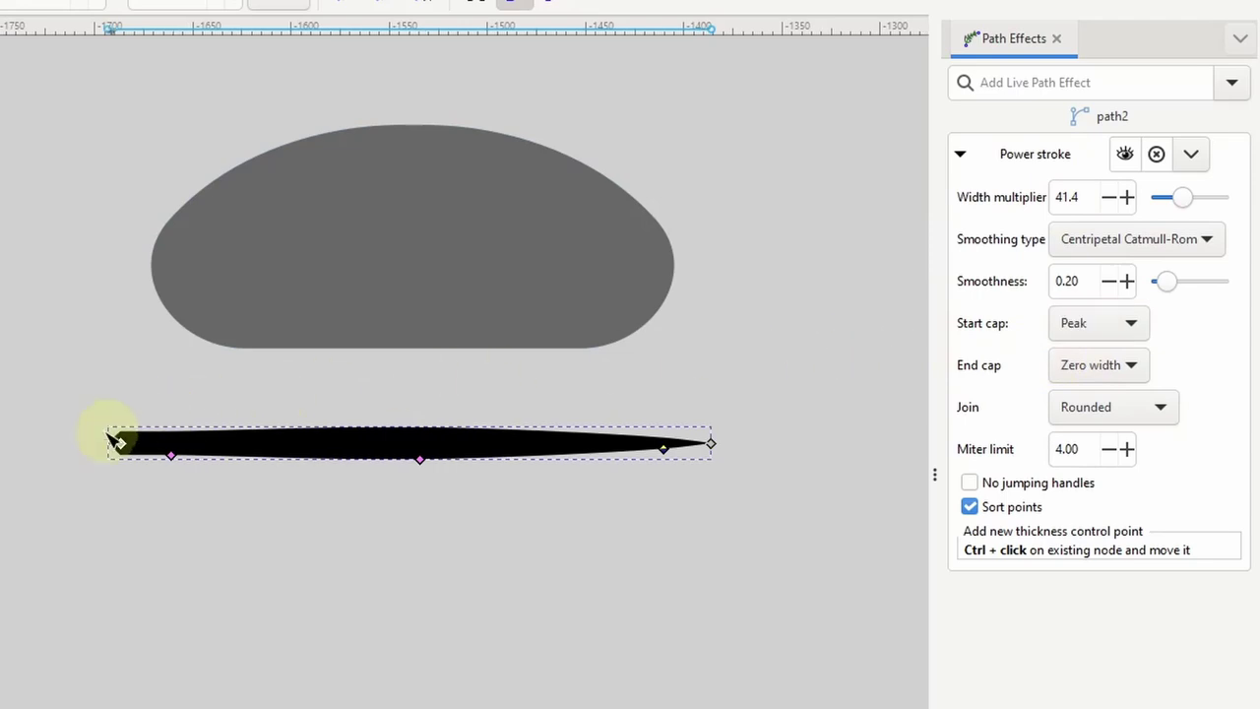
{"action": "left_click", "coordinate": [1071, 326]}
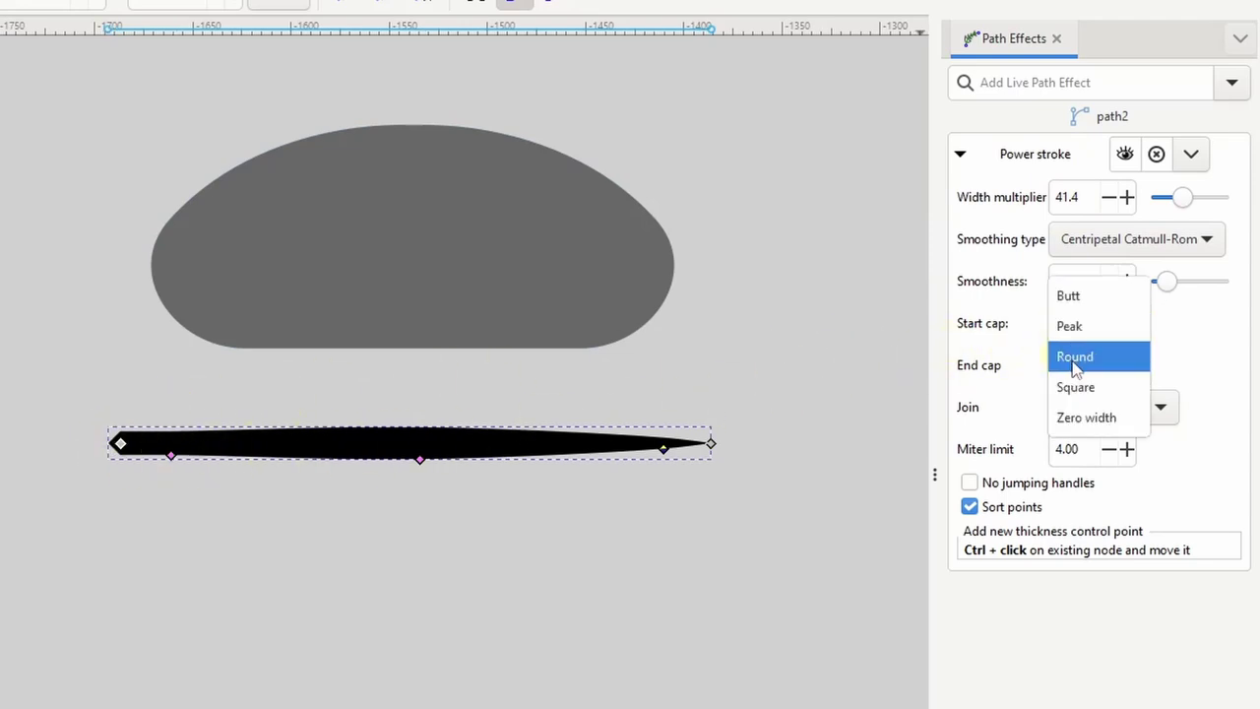
{"action": "left_click", "coordinate": [1076, 360]}
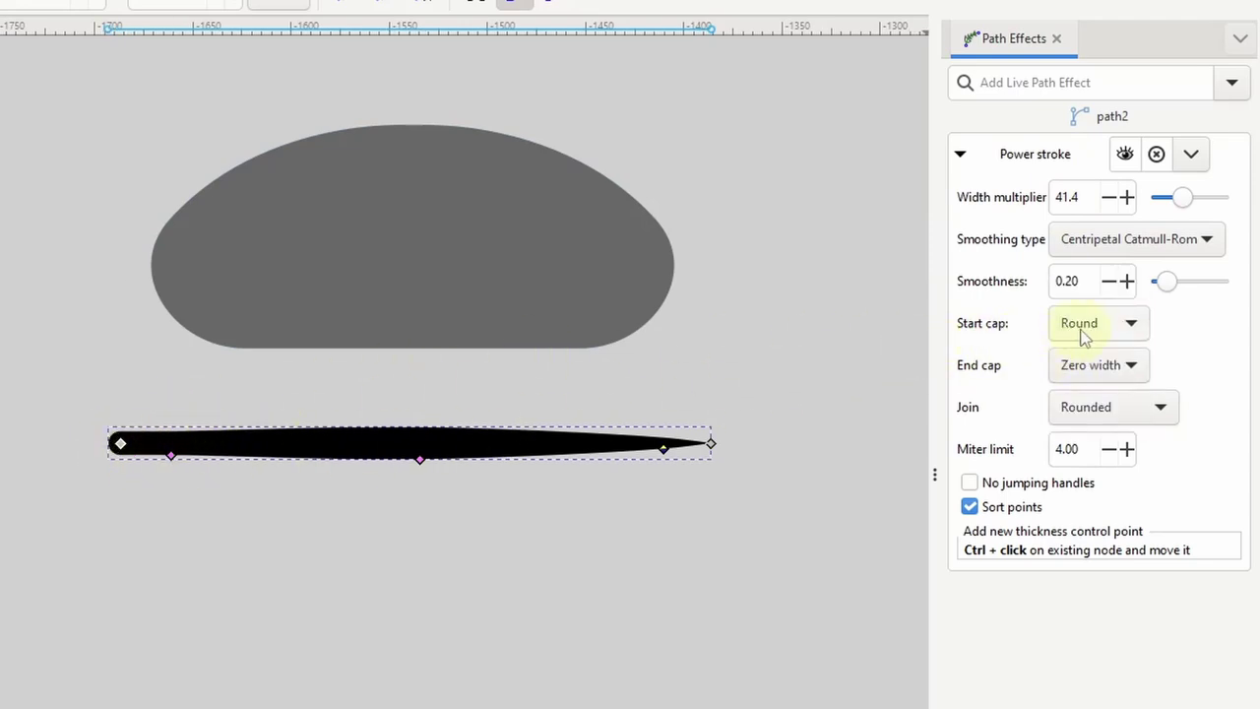
{"action": "left_click", "coordinate": [1084, 335]}
{"action": "left_click", "coordinate": [1087, 362]}
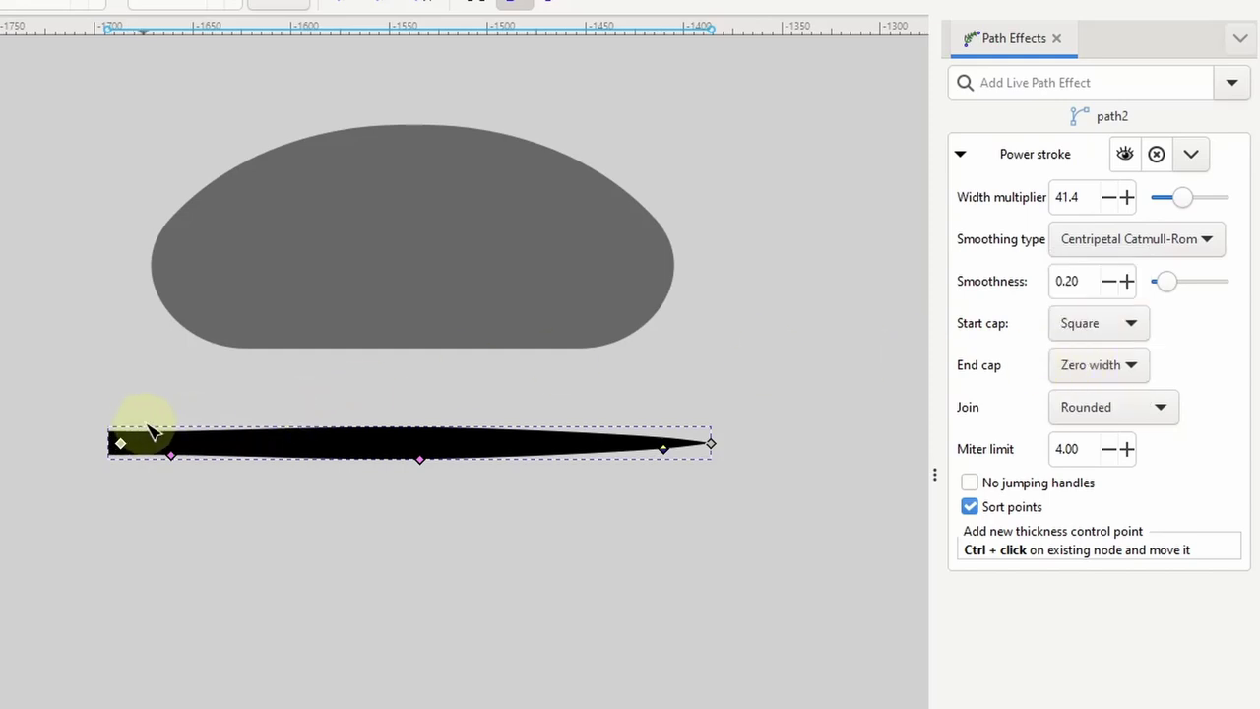
{"action": "left_click", "coordinate": [1083, 334]}
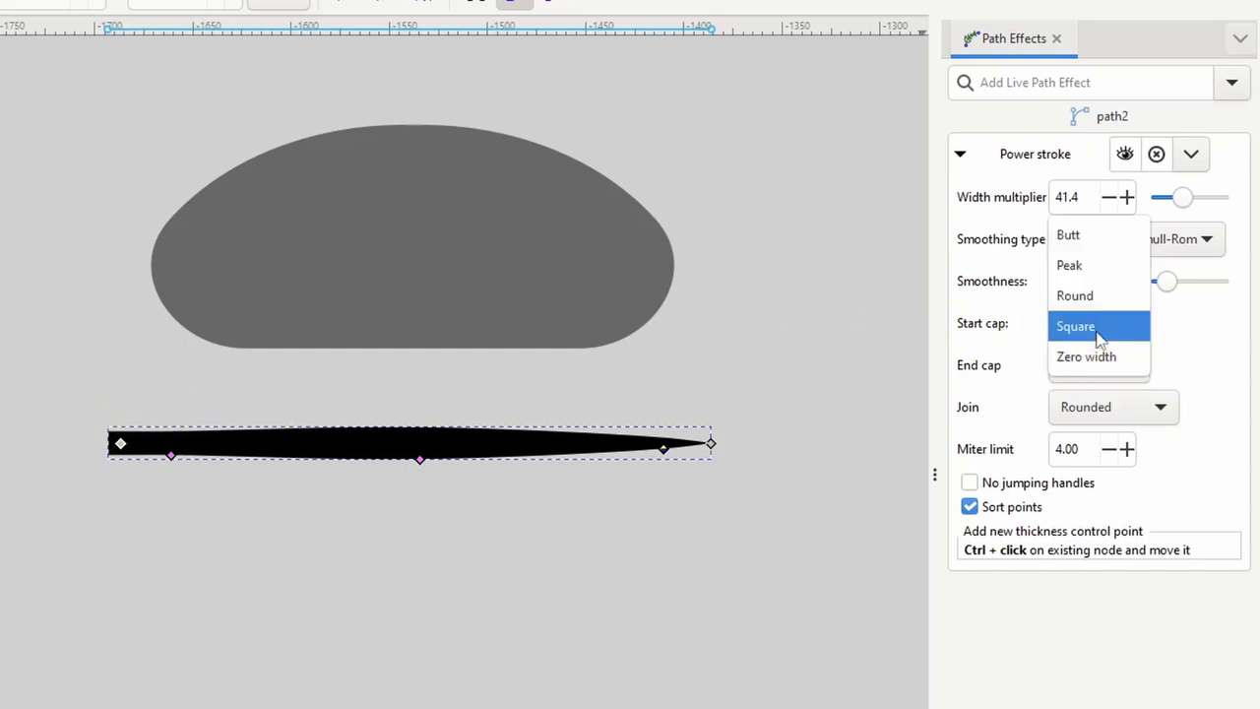
{"action": "left_click", "coordinate": [1088, 303]}
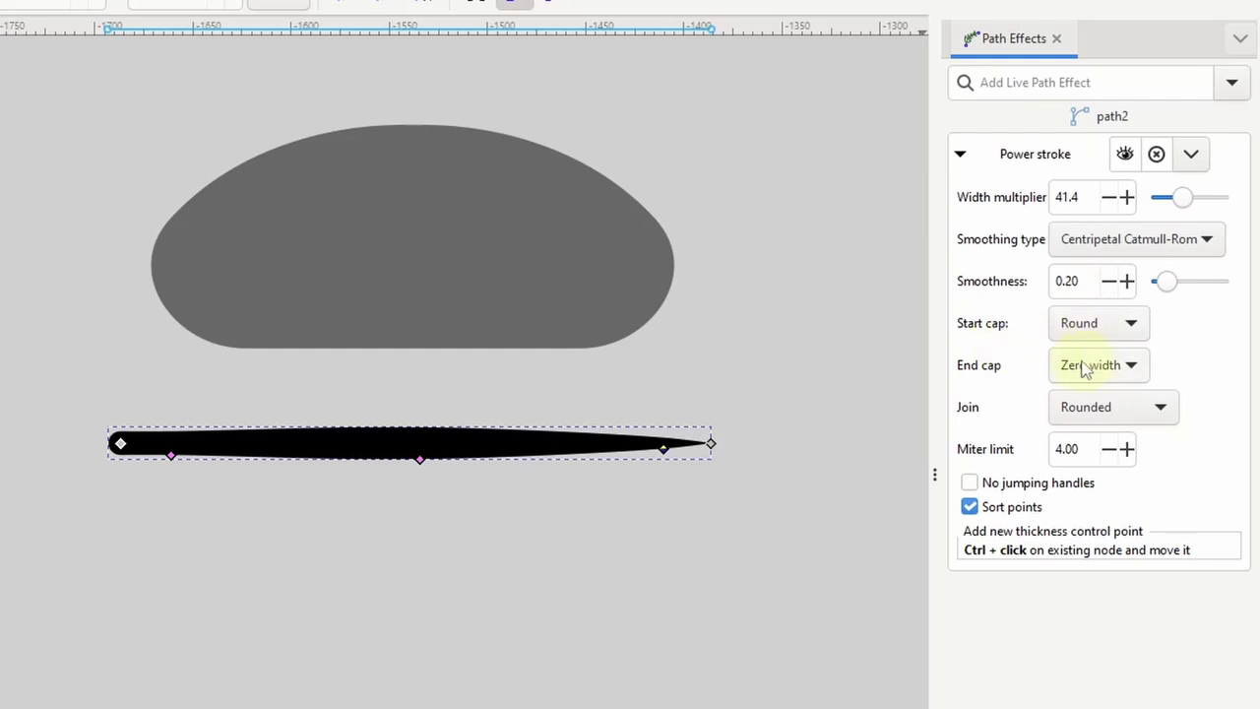
Step: Adjust the three thickness points so the stroke is thickest at its round start and tapers steadily to the pointed end
{"action": "left_click_drag", "start_coordinate": [173, 456], "coordinate": [173, 465]}
{"action": "left_click_drag", "start_coordinate": [422, 460], "coordinate": [421, 456]}
{"action": "left_click_drag", "start_coordinate": [664, 450], "coordinate": [656, 449]}
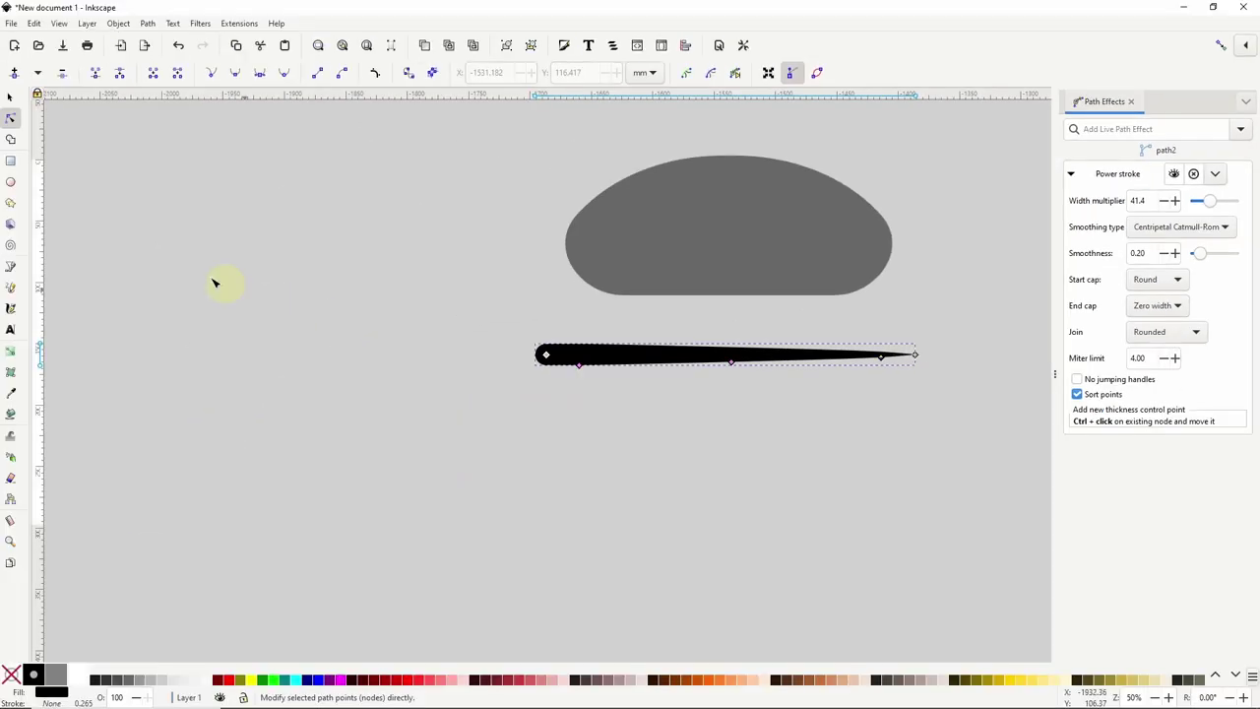
Step: Draw a rectangle about 268 mm wide and 28 mm high below the tapered line and add the Bend path effect
{"action": "left_click", "coordinate": [11, 162]}
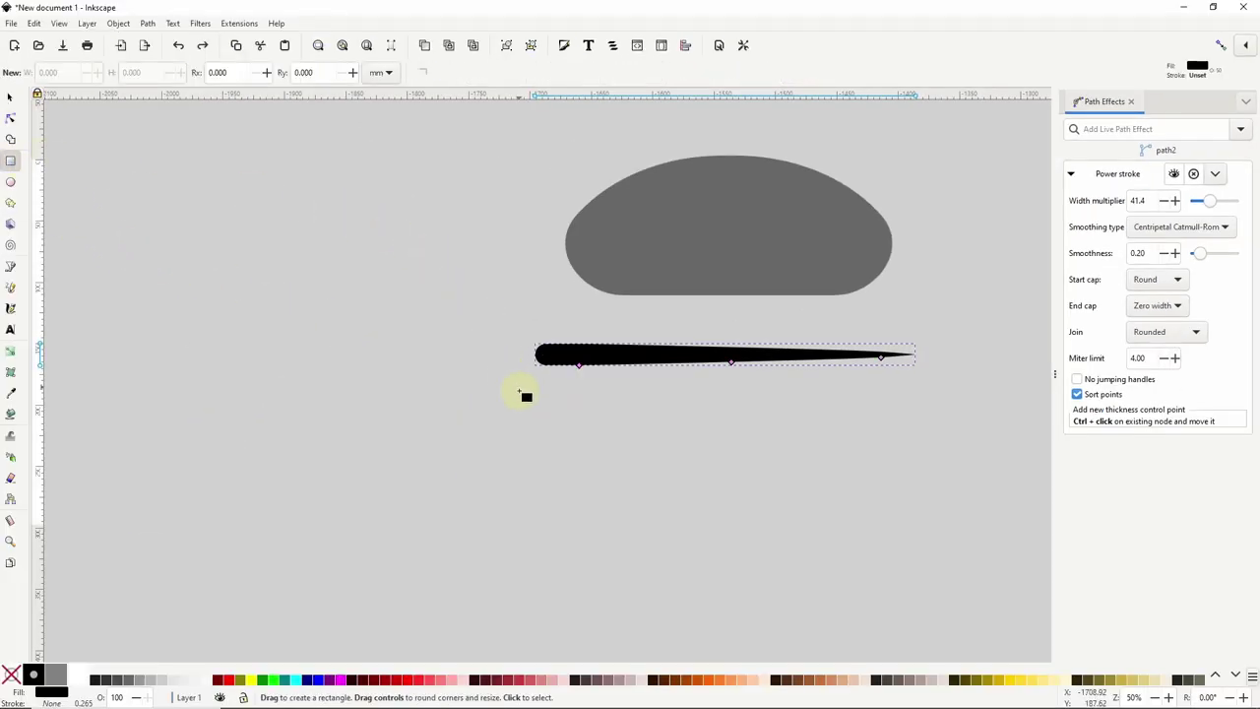
{"action": "left_click_drag", "start_coordinate": [558, 401], "coordinate": [887, 435]}
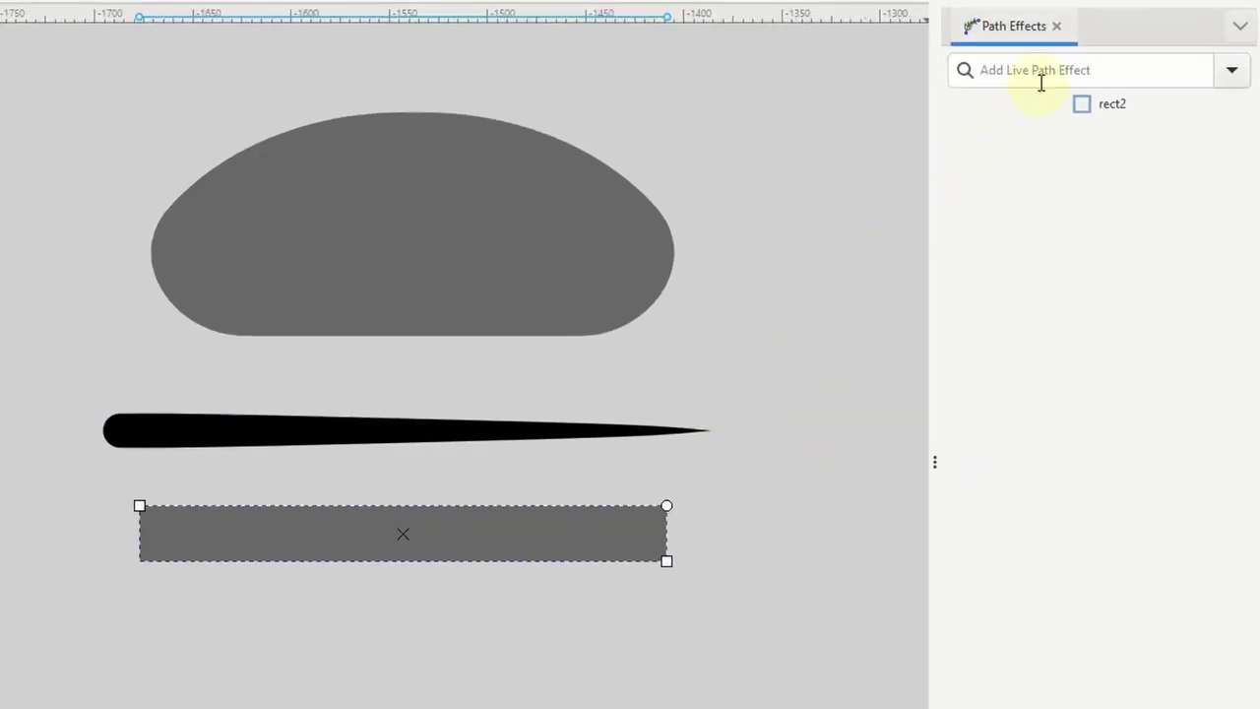
{"action": "left_click", "coordinate": [1072, 67]}
{"action": "type", "text": "bend"}
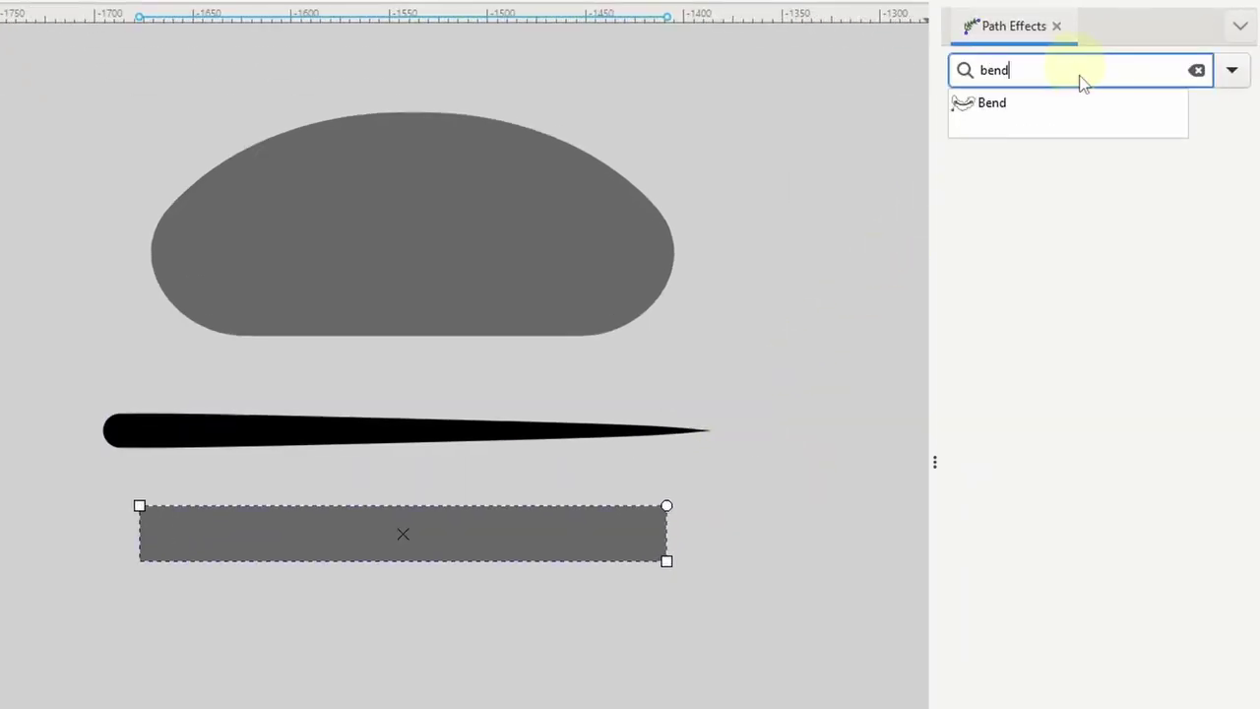
{"action": "left_click", "coordinate": [1040, 110]}
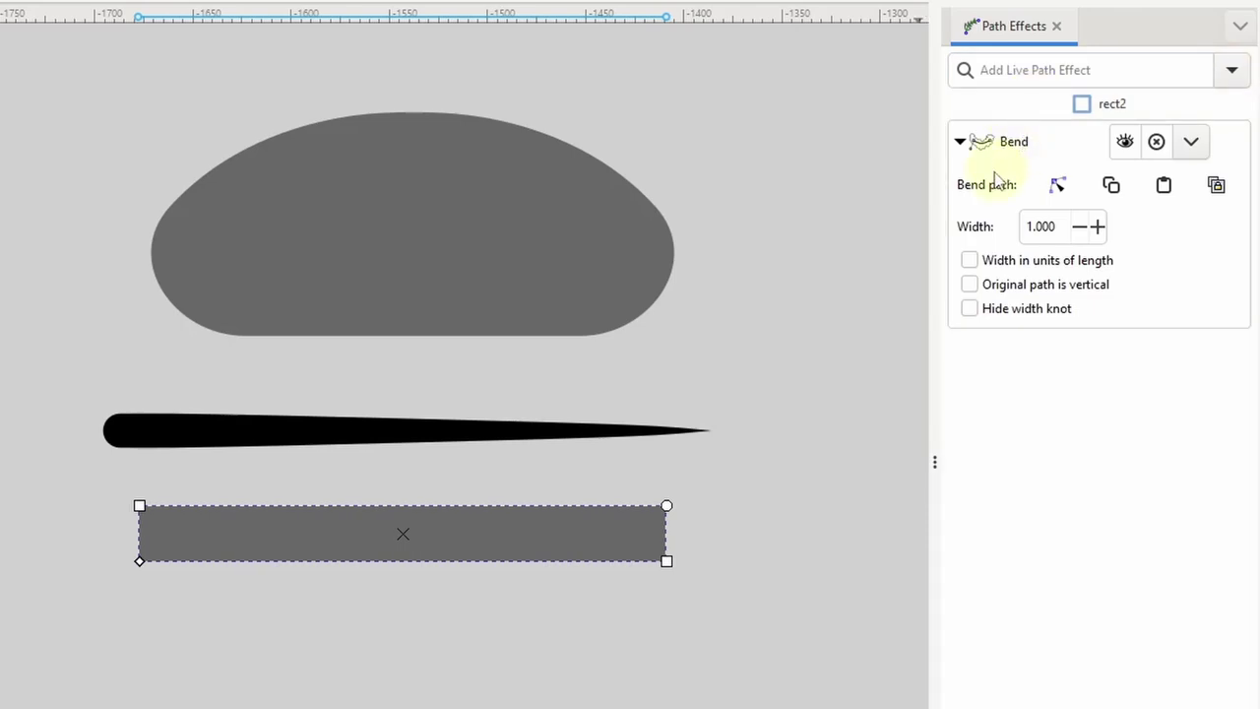
Step: Edit the rectangle's bend path on canvas, pulling both ends outward and adjusting the curve handles into a gentle wave
{"action": "left_click", "coordinate": [1061, 190]}
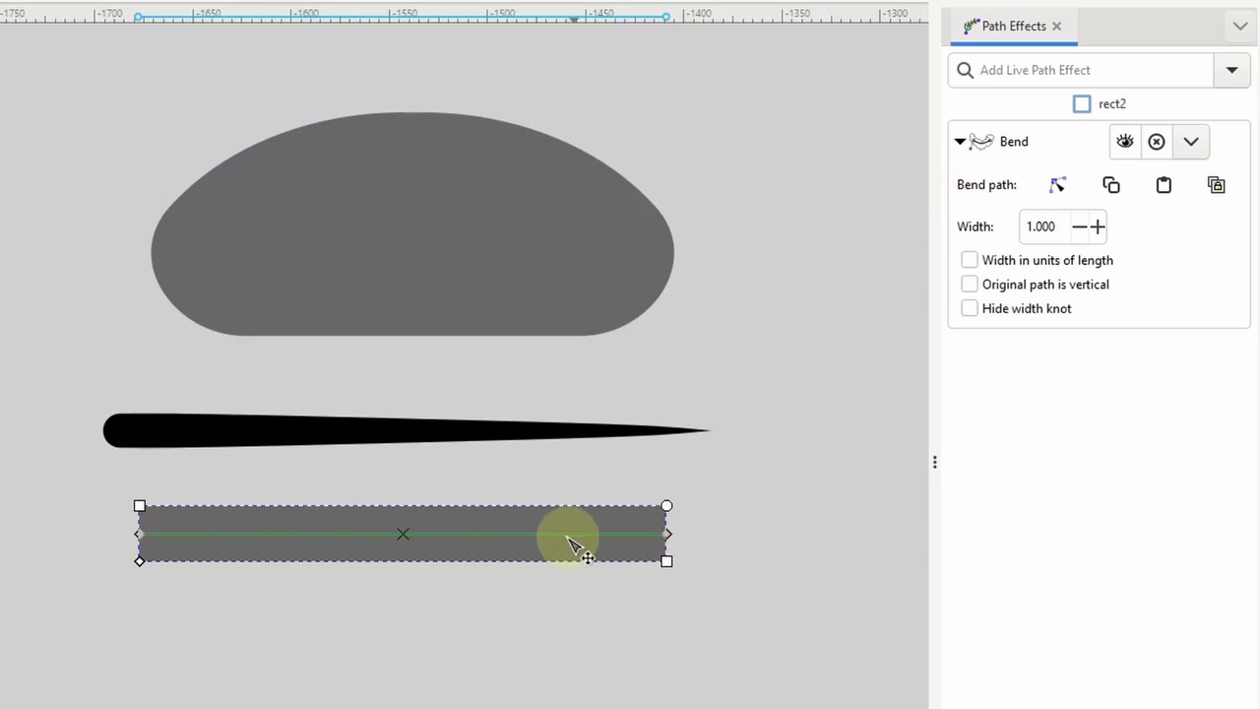
{"action": "left_click_drag", "start_coordinate": [489, 536], "coordinate": [115, 549]}
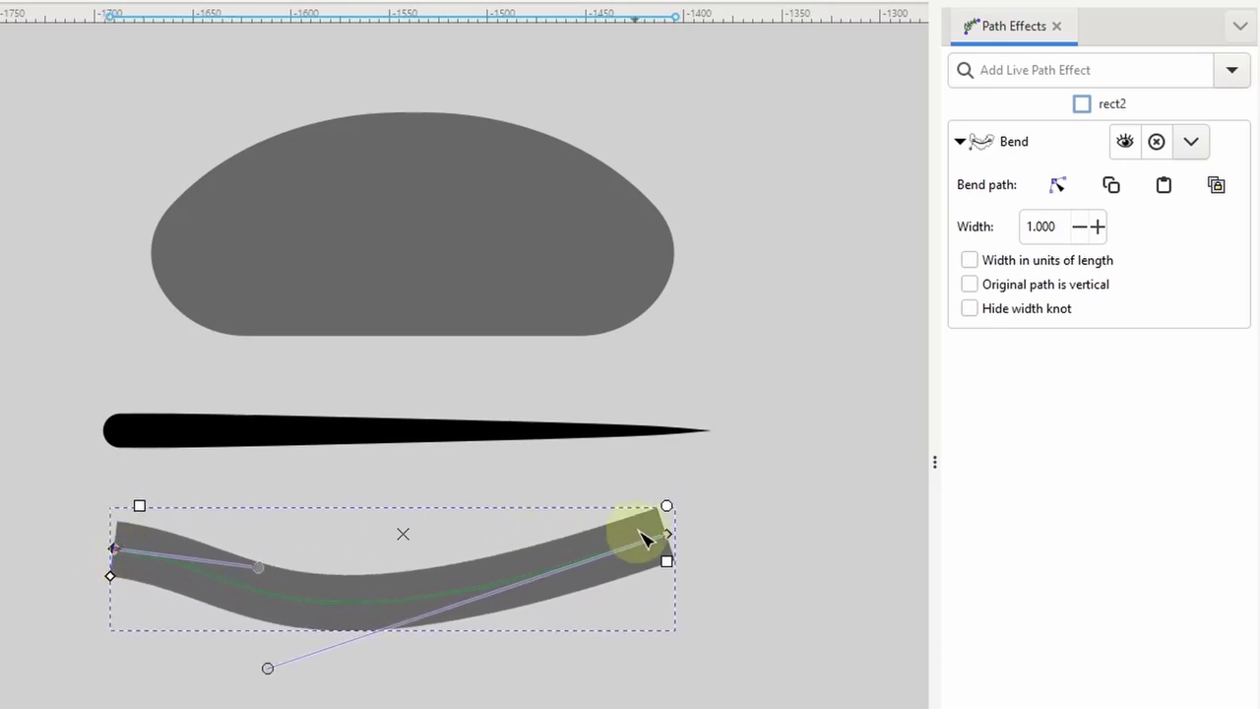
{"action": "left_click_drag", "start_coordinate": [669, 534], "coordinate": [692, 527]}
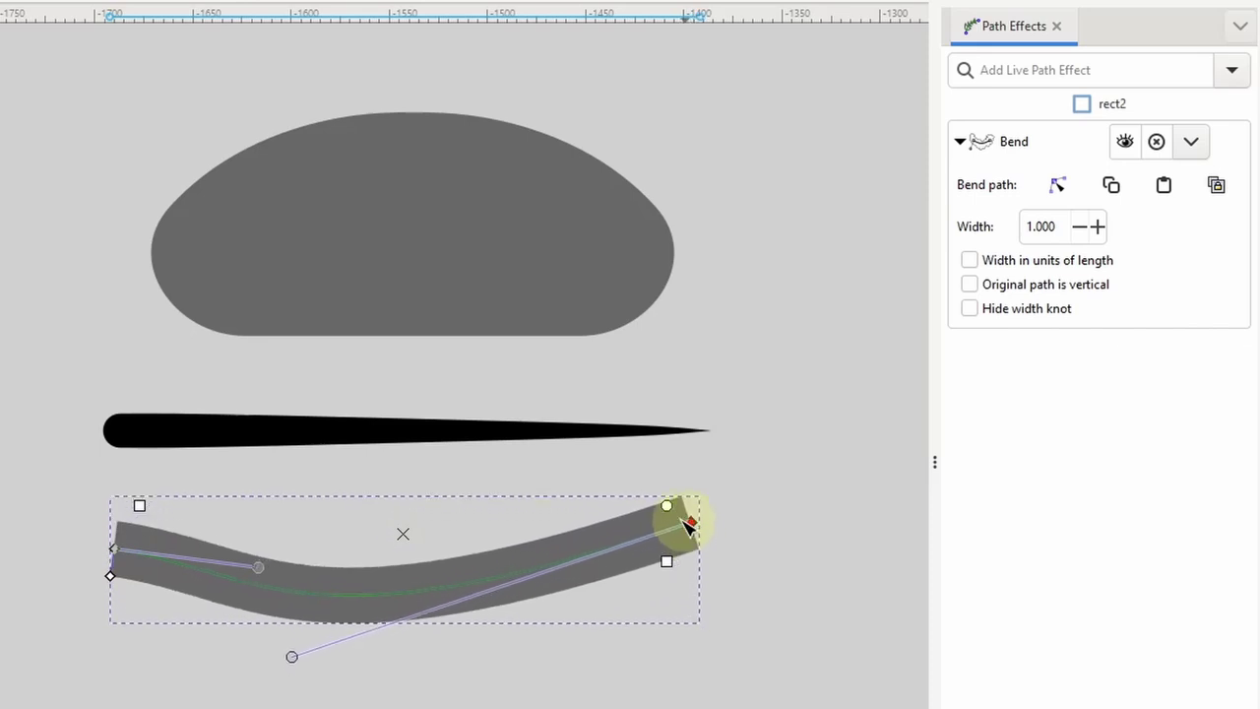
{"action": "left_click_drag", "start_coordinate": [331, 650], "coordinate": [447, 650]}
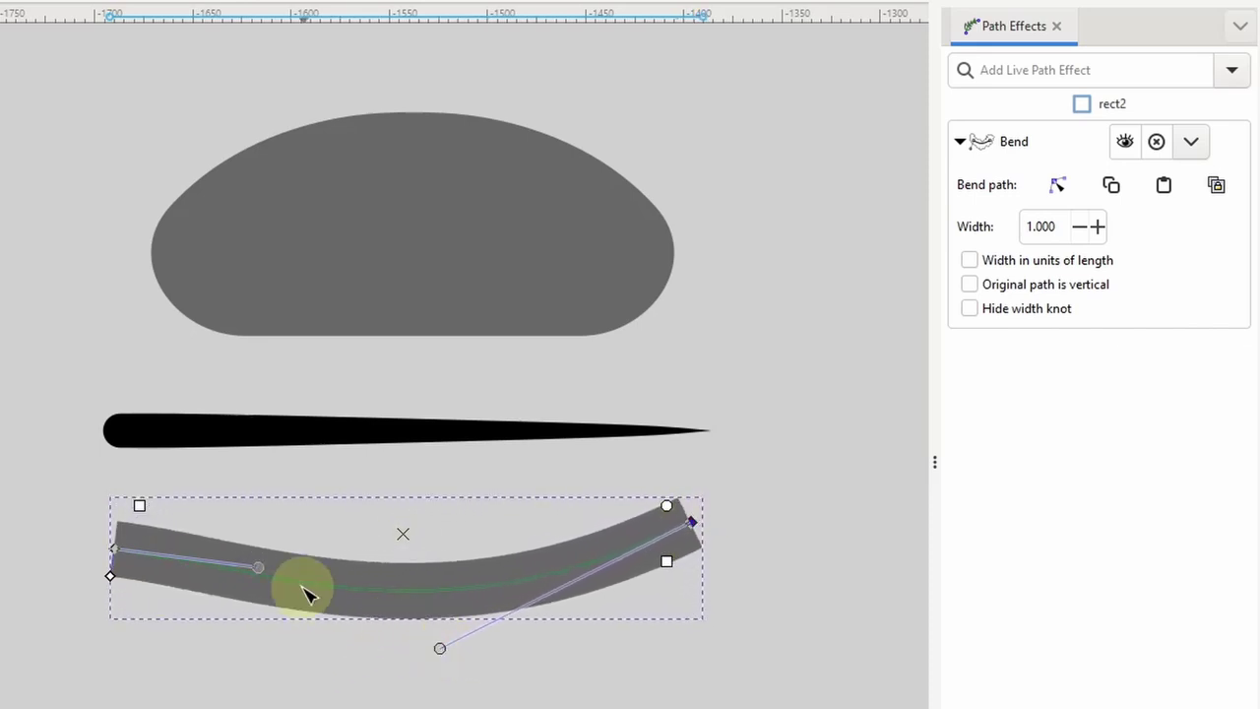
{"action": "left_click_drag", "start_coordinate": [258, 567], "coordinate": [290, 532]}
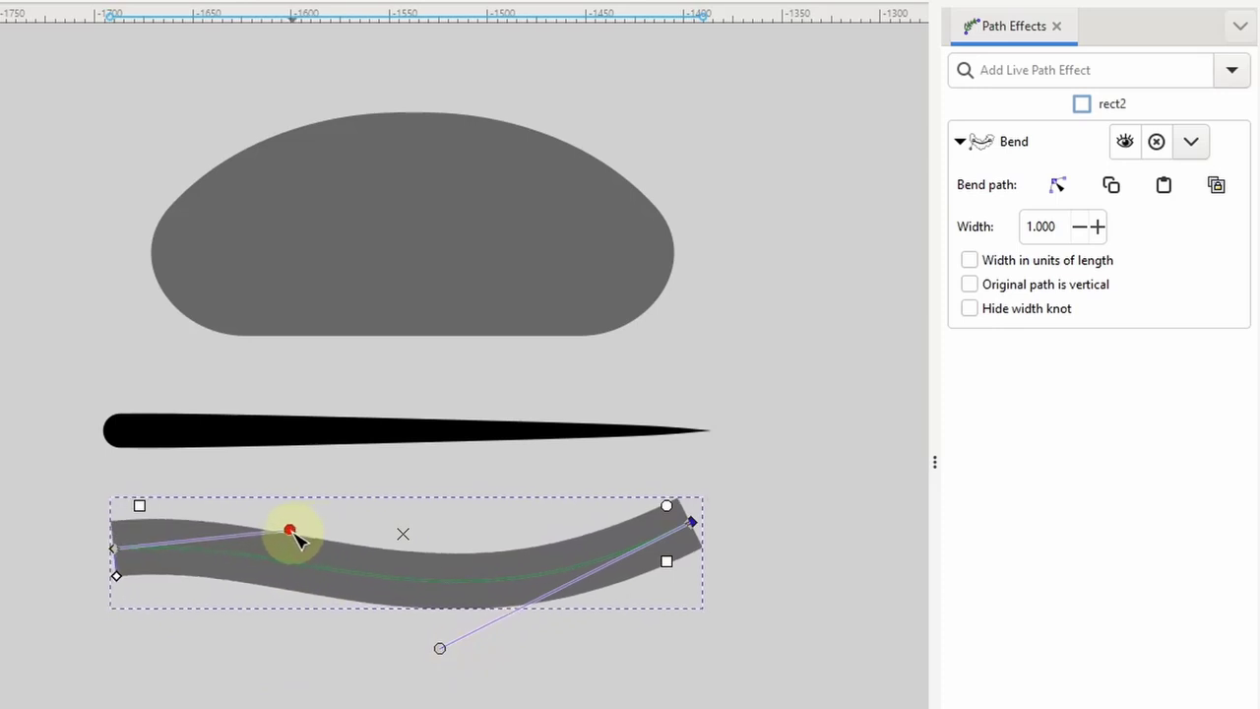
Step: Add a node near the middle of the bend path and shape its handles and the end handle into a stronger S-curve
{"action": "double_click", "coordinate": [349, 573]}
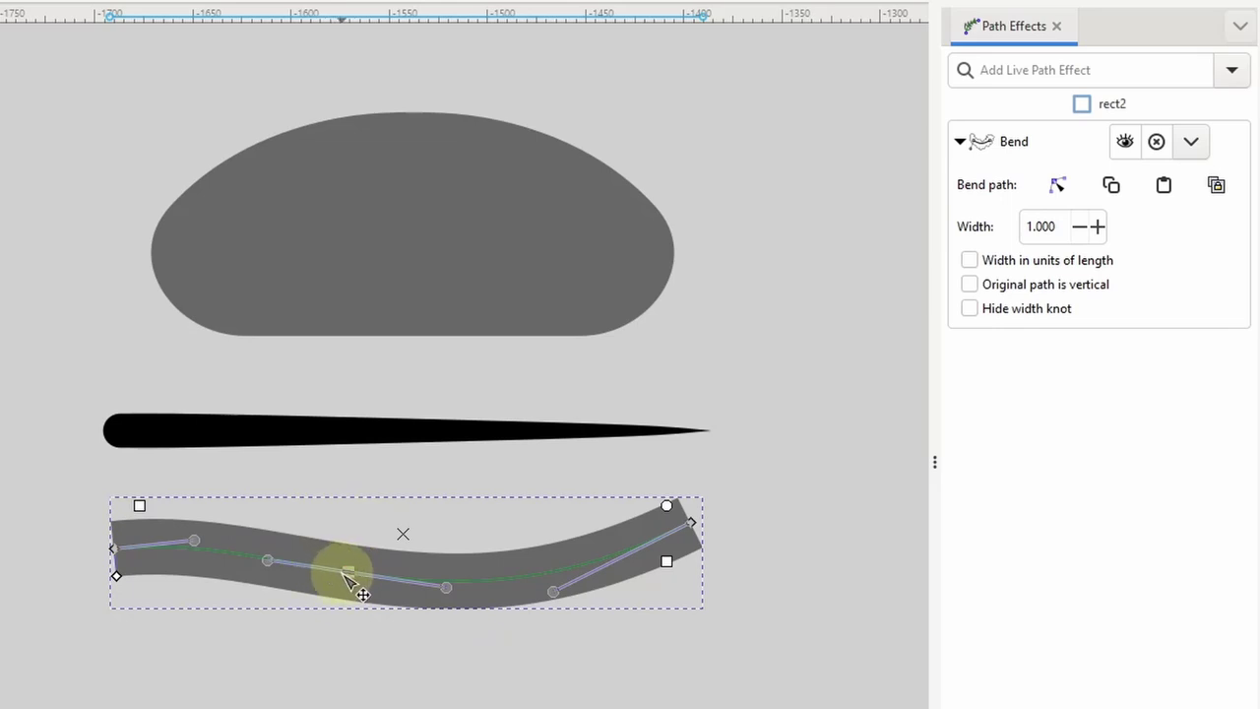
{"action": "key", "text": "Escape"}
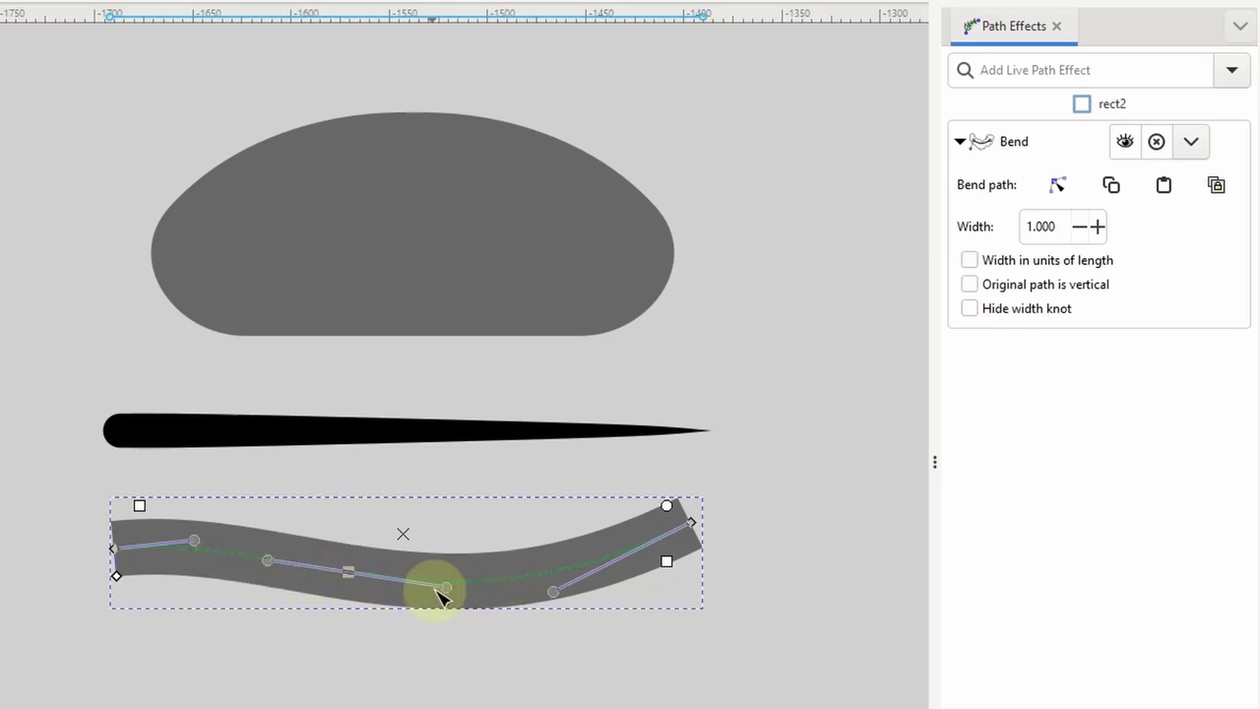
{"action": "left_click_drag", "start_coordinate": [446, 588], "coordinate": [457, 533]}
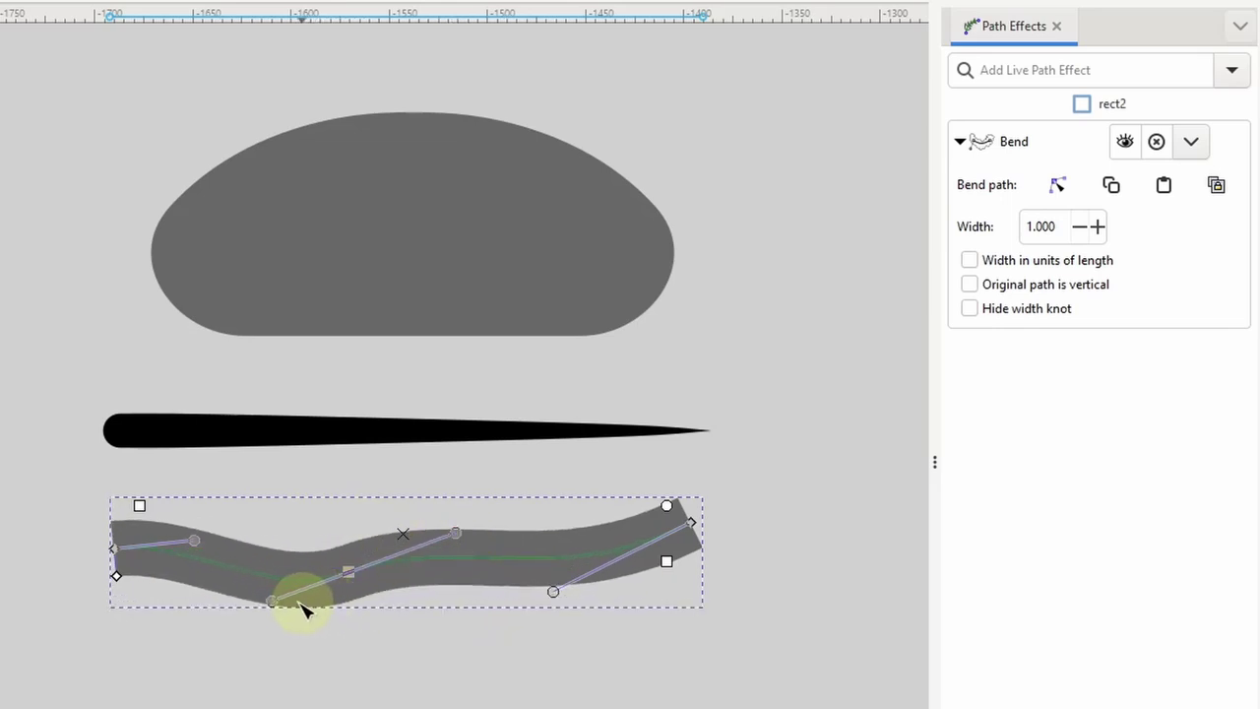
{"action": "left_click_drag", "start_coordinate": [275, 605], "coordinate": [245, 622]}
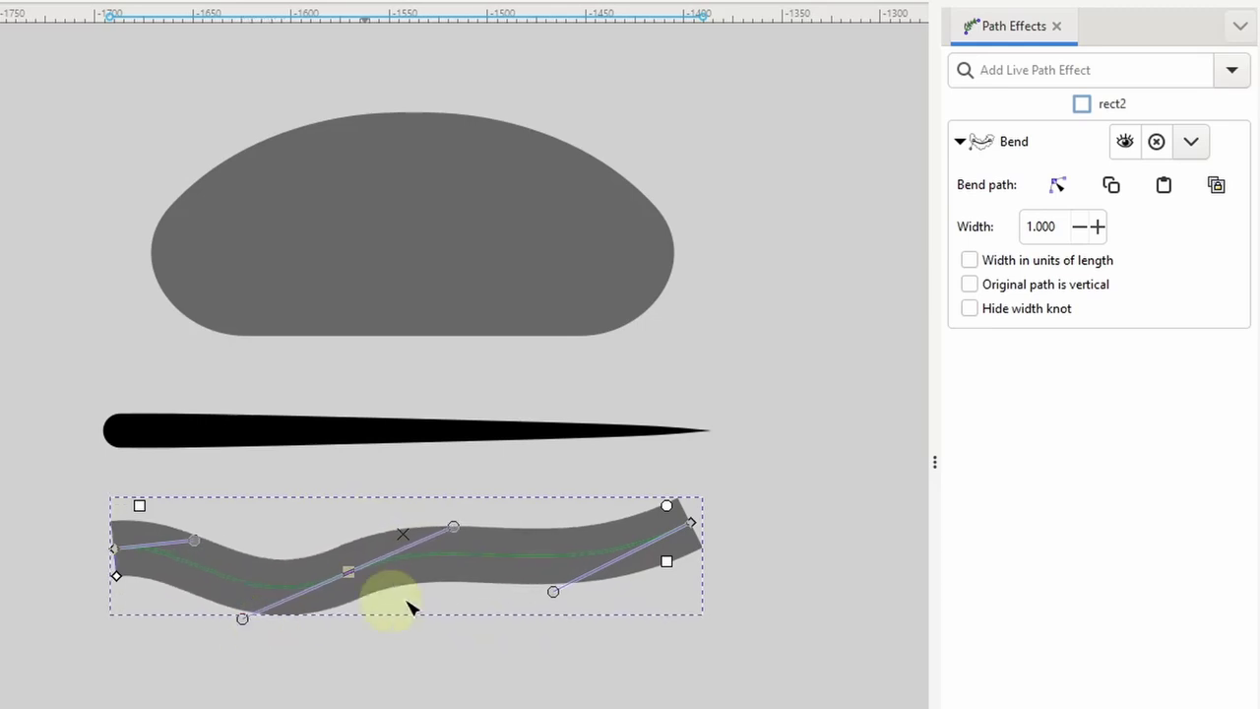
{"action": "left_click_drag", "start_coordinate": [554, 593], "coordinate": [532, 514]}
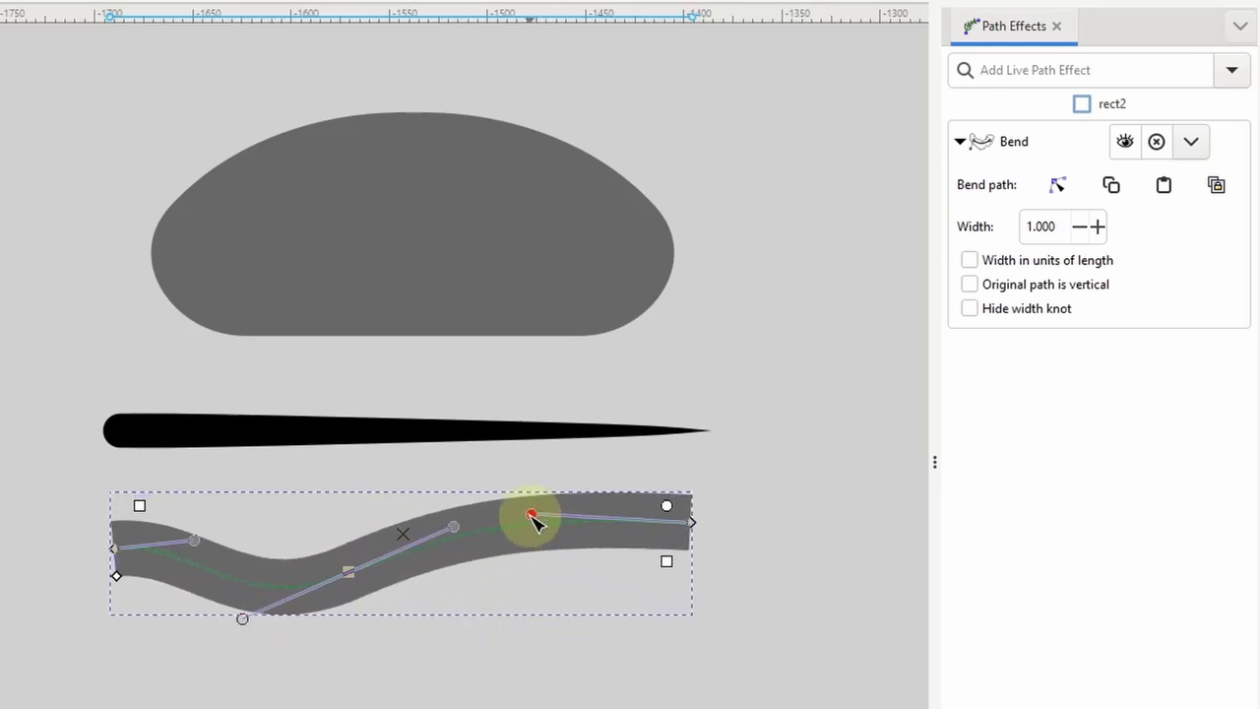
Step: Adjust the Bend effect's width to 1.240
{"action": "left_click", "coordinate": [1051, 228]}
{"action": "scroll", "coordinate": [1066, 235], "scroll_direction": "up", "scroll_amount": 20}
{"action": "scroll", "coordinate": [1063, 229], "scroll_direction": "up", "scroll_amount": 8}
{"action": "scroll", "coordinate": [1062, 229], "scroll_direction": "down", "scroll_amount": 6}
{"action": "scroll", "coordinate": [1061, 229], "scroll_direction": "down", "scroll_amount": 1}
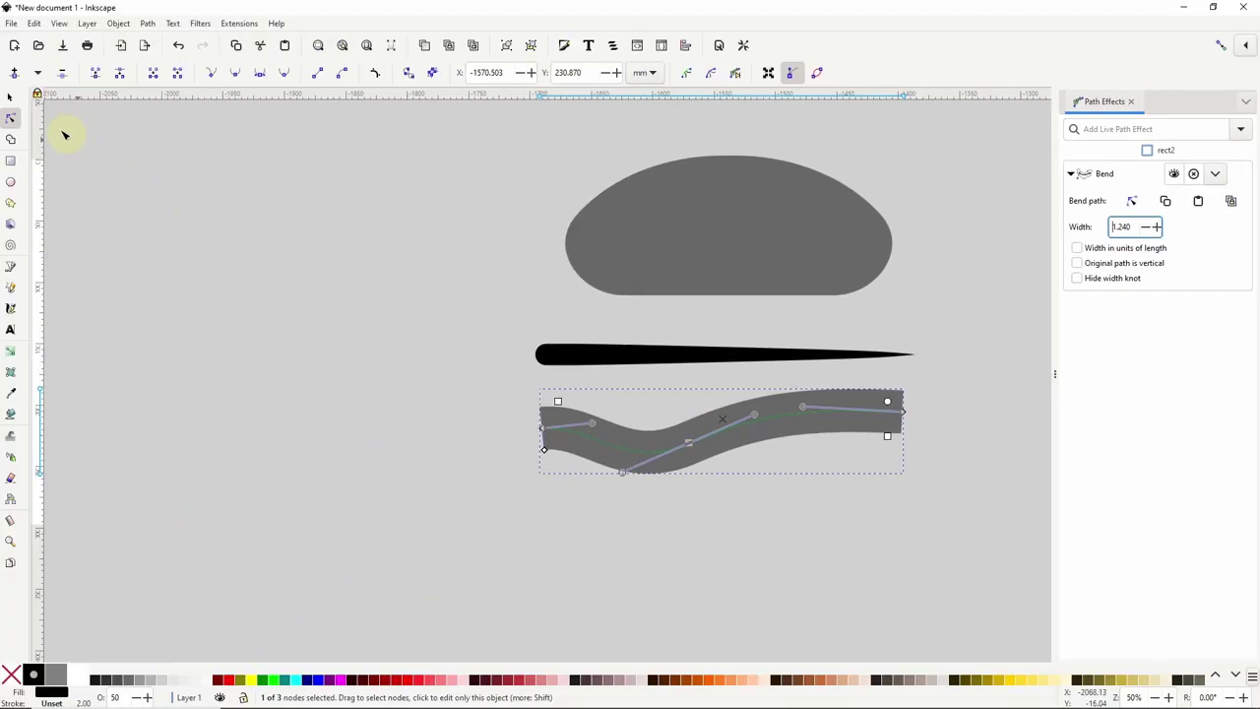
Step: Rotate the bent rectangle slightly clockwise and reopen its bend path for on-canvas editing
{"action": "left_click", "coordinate": [9, 97]}
{"action": "left_click", "coordinate": [883, 413]}
{"action": "left_click_drag", "start_coordinate": [907, 481], "coordinate": [873, 506]}
{"action": "left_click", "coordinate": [1132, 201]}
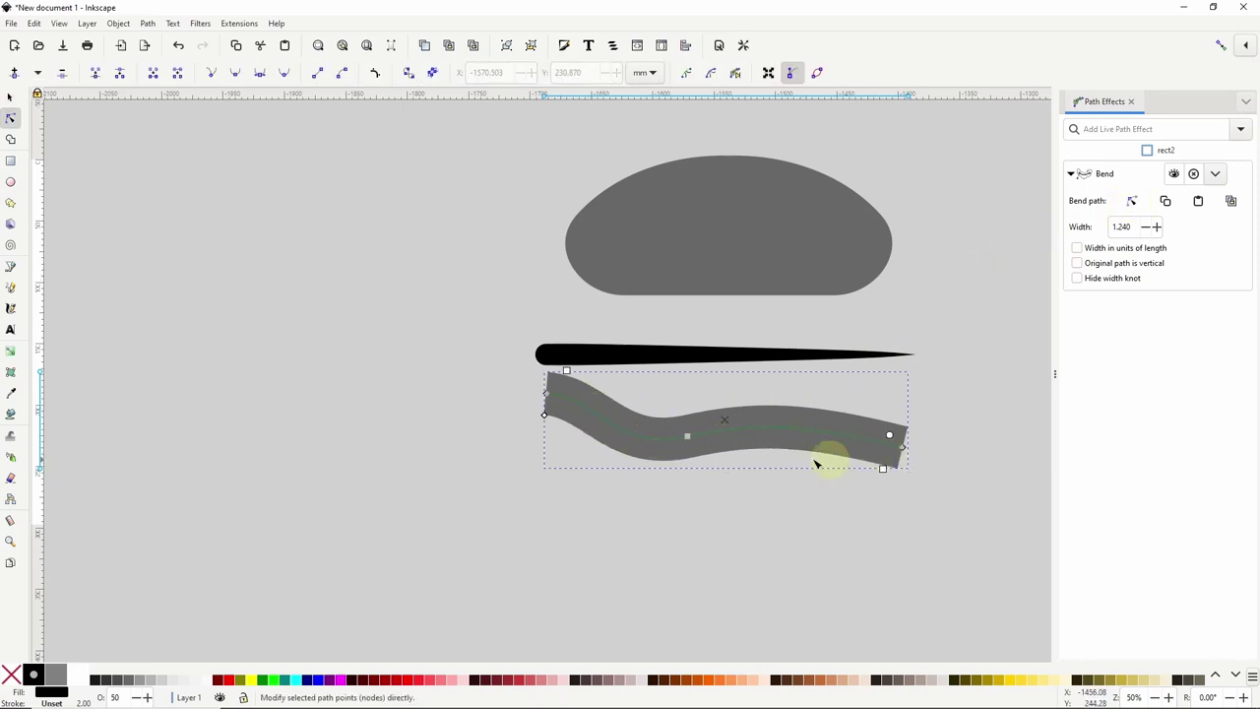
Step: Draw a tall rectangle about 36 by 119 mm below the wavy bent shape and apply the Bend effect to it
{"action": "left_click", "coordinate": [11, 161]}
{"action": "left_click_drag", "start_coordinate": [719, 469], "coordinate": [763, 613]}
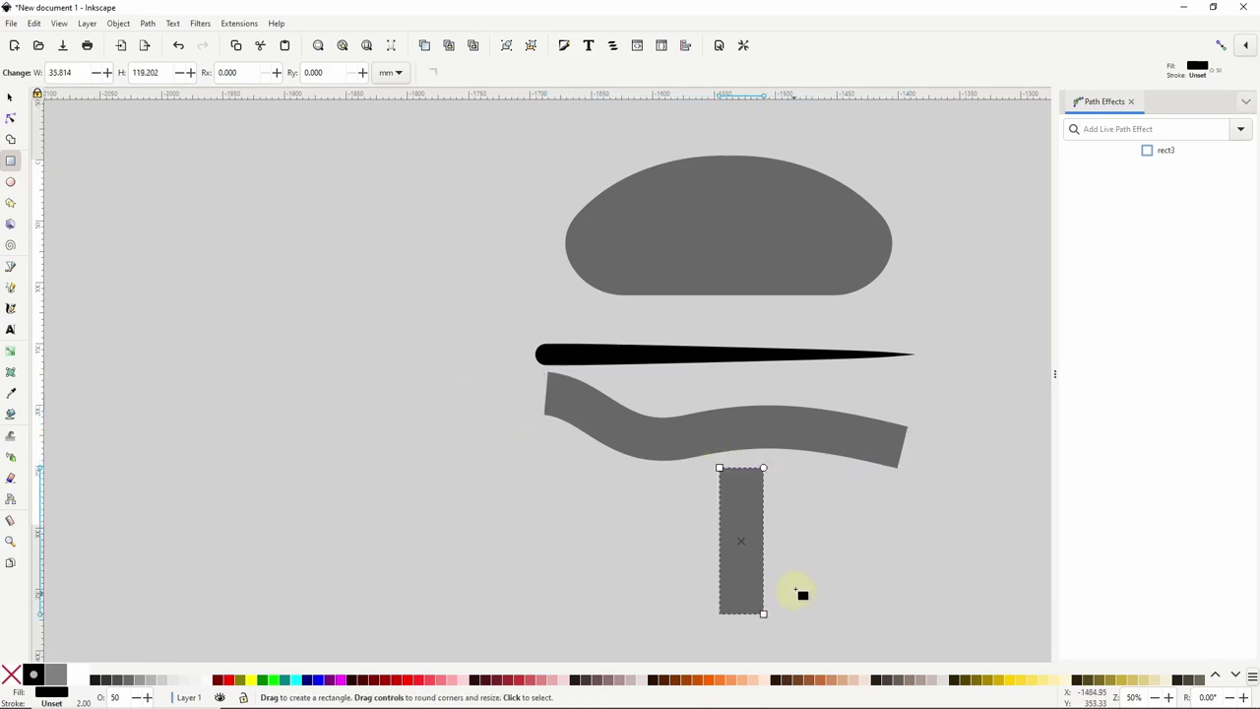
{"action": "scroll", "coordinate": [801, 596], "scroll_direction": "down", "scroll_amount": 3}
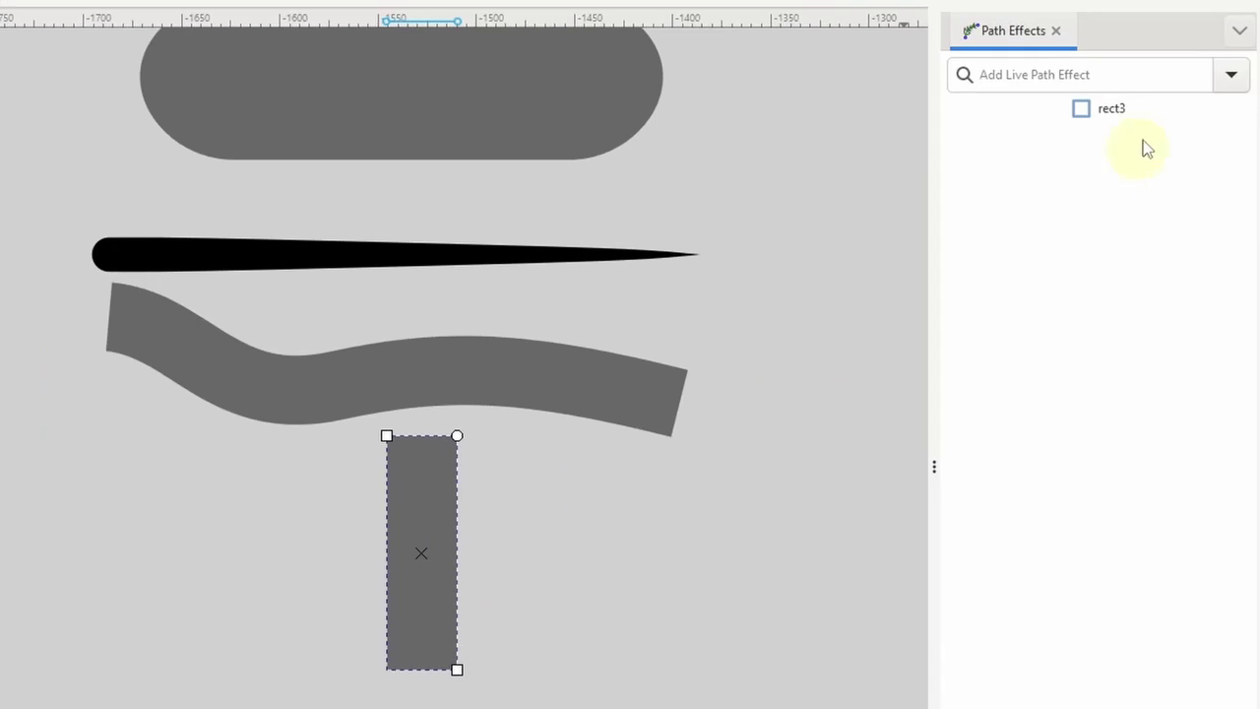
{"action": "left_click", "coordinate": [1201, 135]}
{"action": "type", "text": "be"}
{"action": "left_click", "coordinate": [1136, 149]}
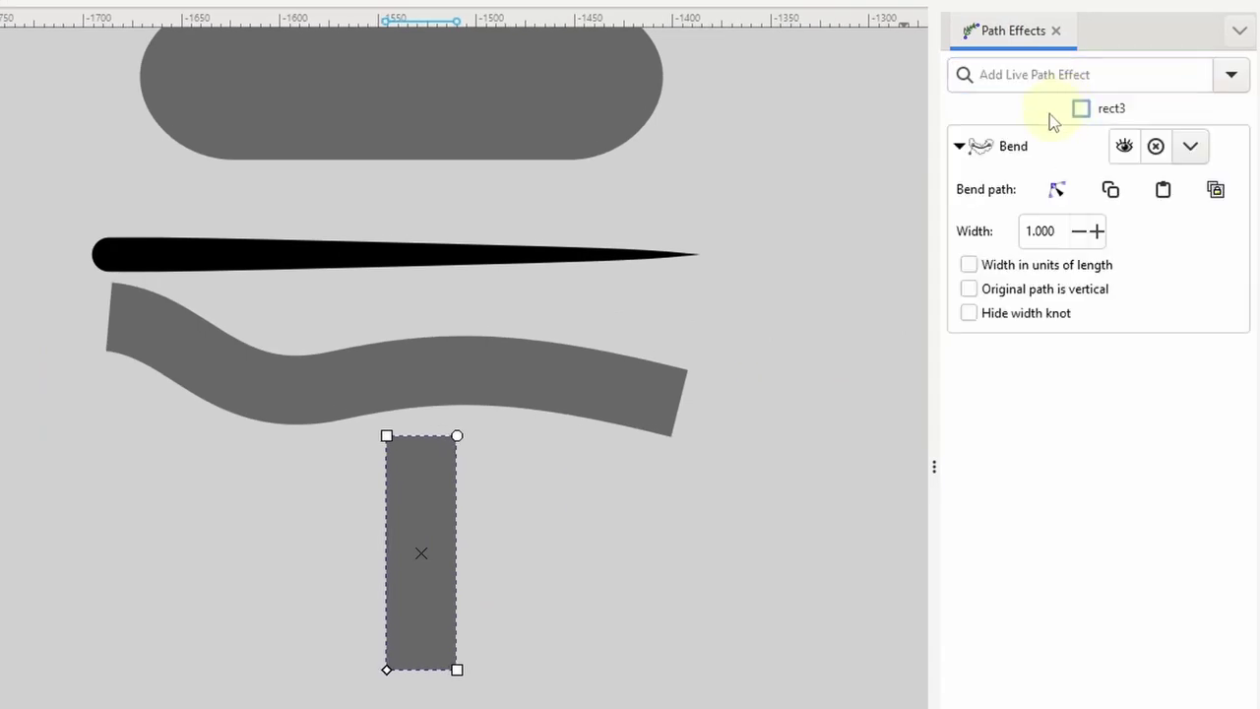
Step: Open the tall rectangle's bend path for on-canvas editing and pull its middle slightly out of line
{"action": "left_click", "coordinate": [1055, 190]}
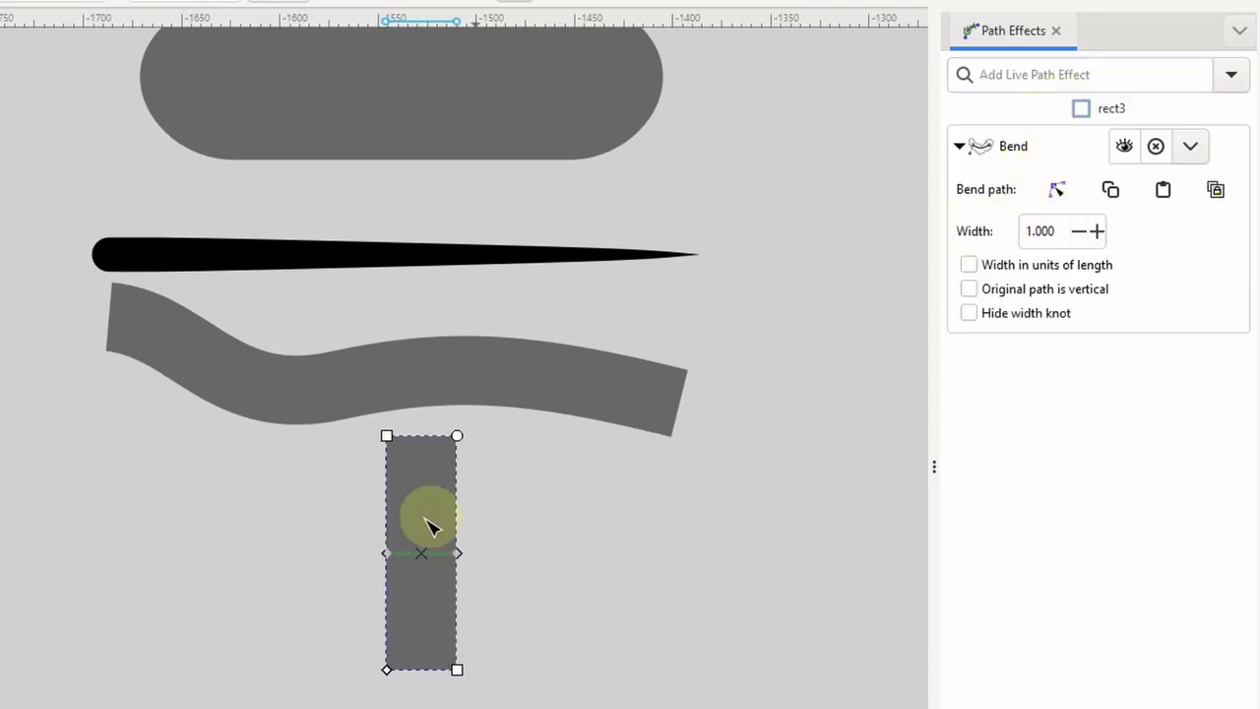
{"action": "scroll", "coordinate": [443, 563], "scroll_direction": "up", "scroll_amount": 1}
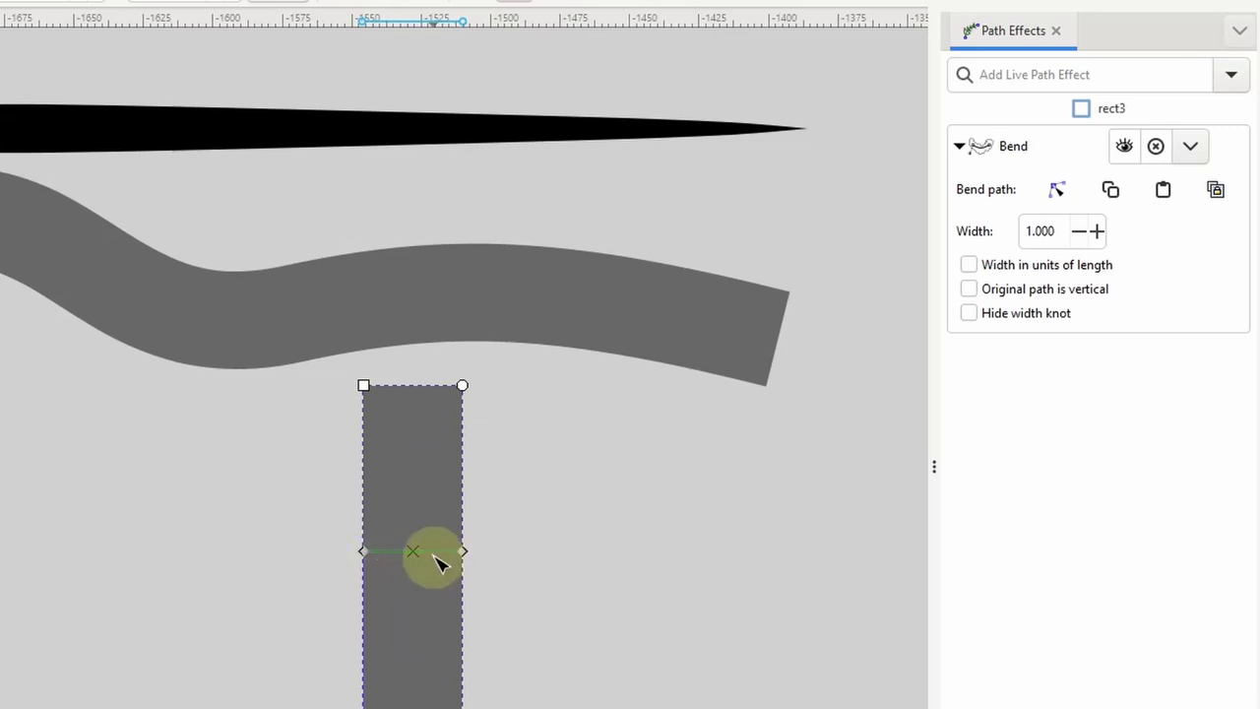
{"action": "mouse_move", "coordinate": [433, 554]}
{"action": "left_mouse_down"}
{"action": "mouse_move", "coordinate": [444, 544]}
{"action": "mouse_move", "coordinate": [450, 562]}
{"action": "mouse_move", "coordinate": [428, 556]}
{"action": "left_mouse_up"}
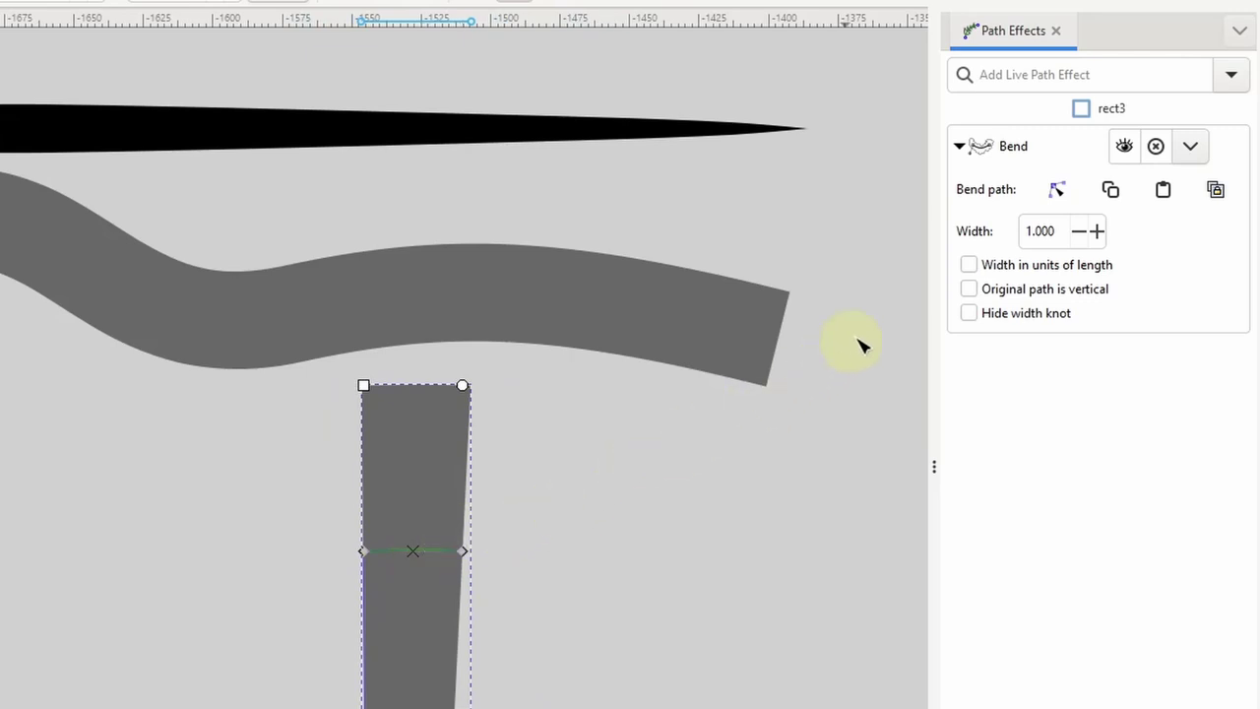
Step: Turn on Original path is vertical and reshape the rectangle's bend path into a near-vertical line using its end nodes and handles
{"action": "left_click", "coordinate": [969, 289]}
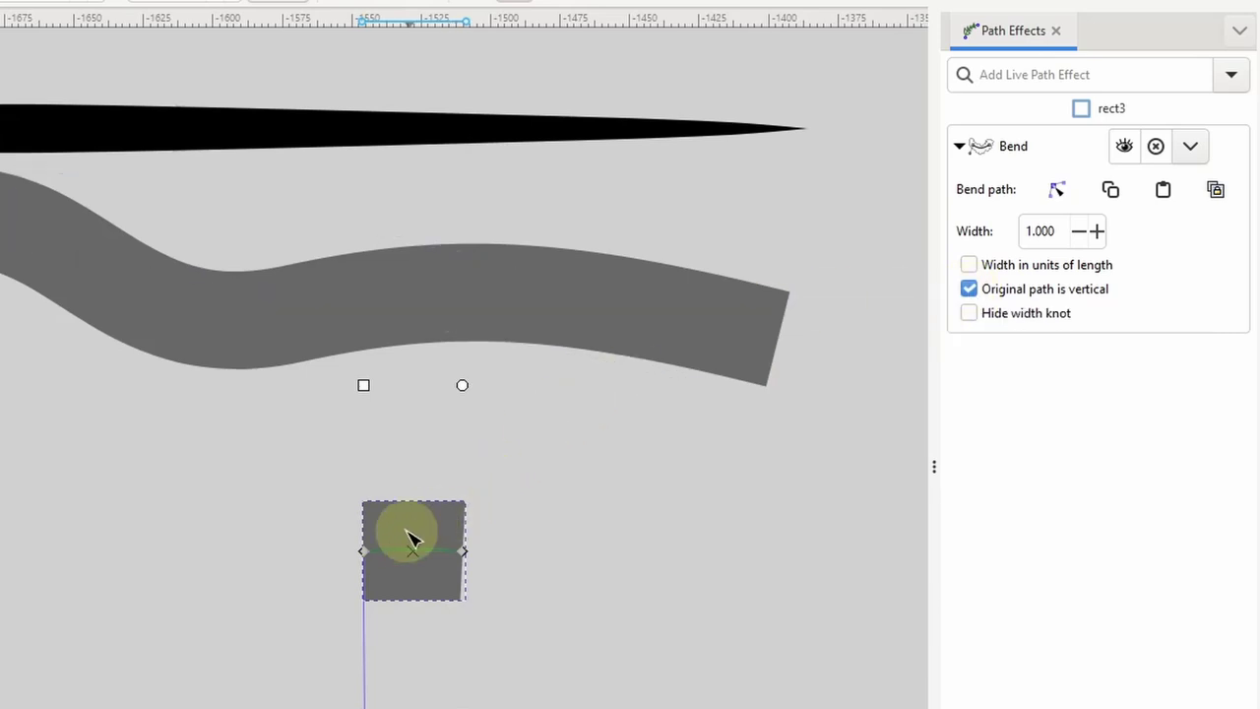
{"action": "left_click_drag", "start_coordinate": [365, 545], "coordinate": [411, 425]}
{"action": "left_click_drag", "start_coordinate": [465, 551], "coordinate": [449, 596]}
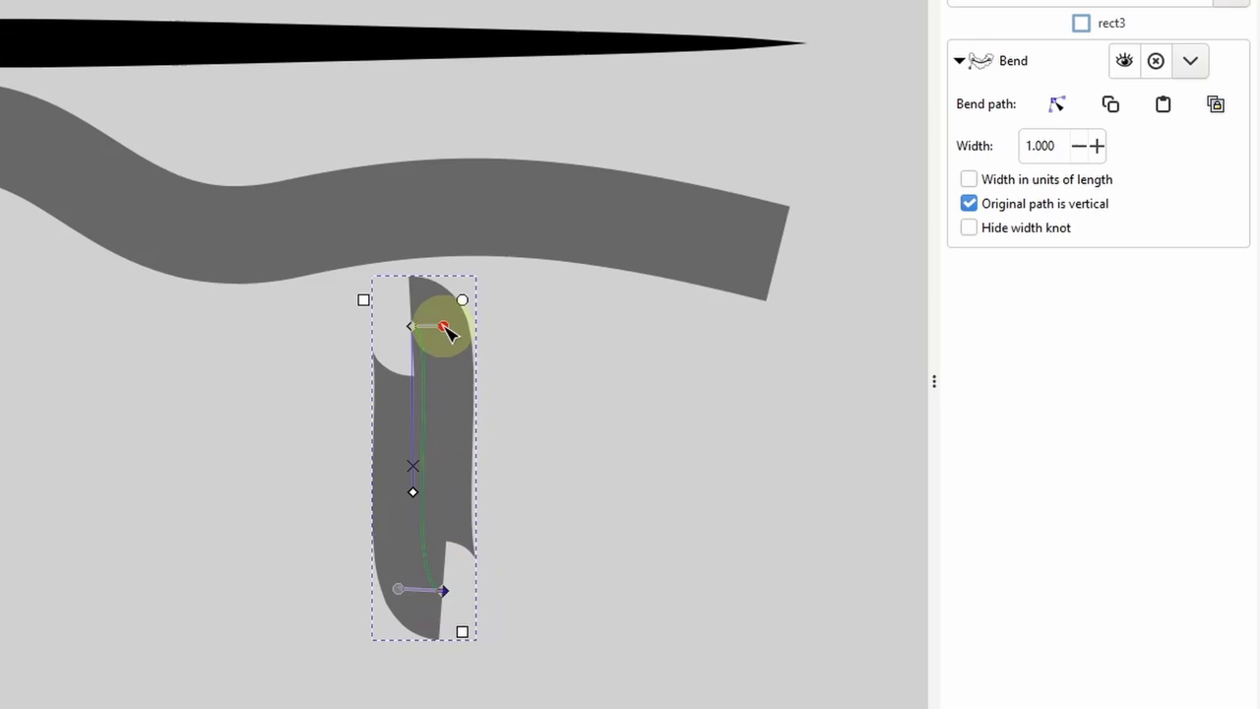
{"action": "left_click_drag", "start_coordinate": [443, 327], "coordinate": [414, 382]}
{"action": "left_click_drag", "start_coordinate": [401, 594], "coordinate": [426, 551]}
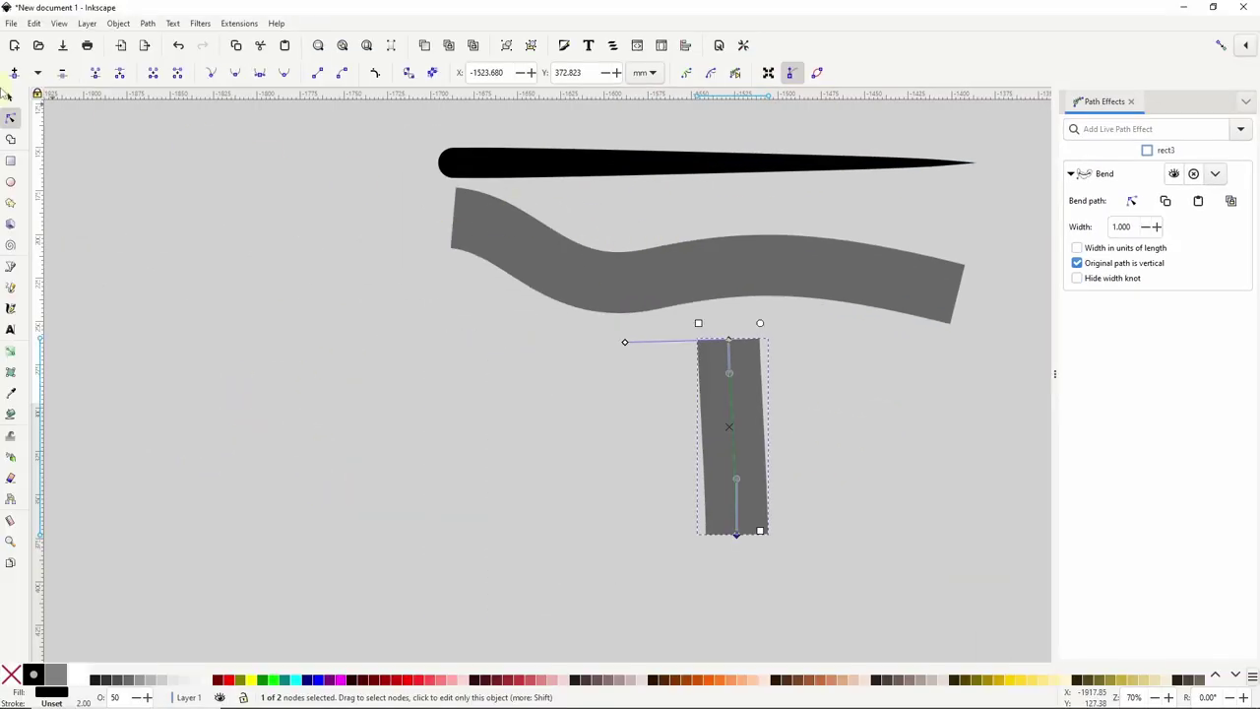
Step: Delete both bent rectangles from the canvas
{"action": "left_click", "coordinate": [11, 97]}
{"action": "left_click", "coordinate": [573, 258], "text": "shift"}
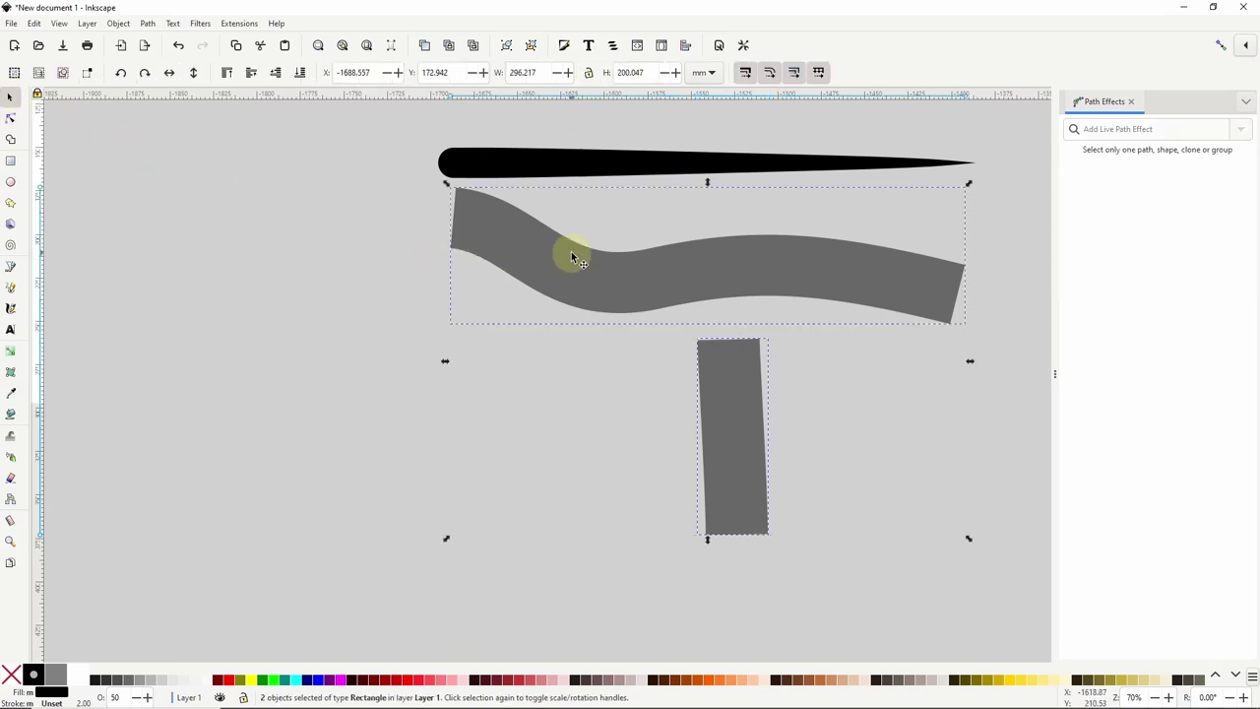
{"action": "key", "text": "Delete"}
Step: Add the Bend effect to the tapered Power stroke line below the dome
{"action": "scroll", "coordinate": [764, 210], "scroll_direction": "down", "scroll_amount": 2}
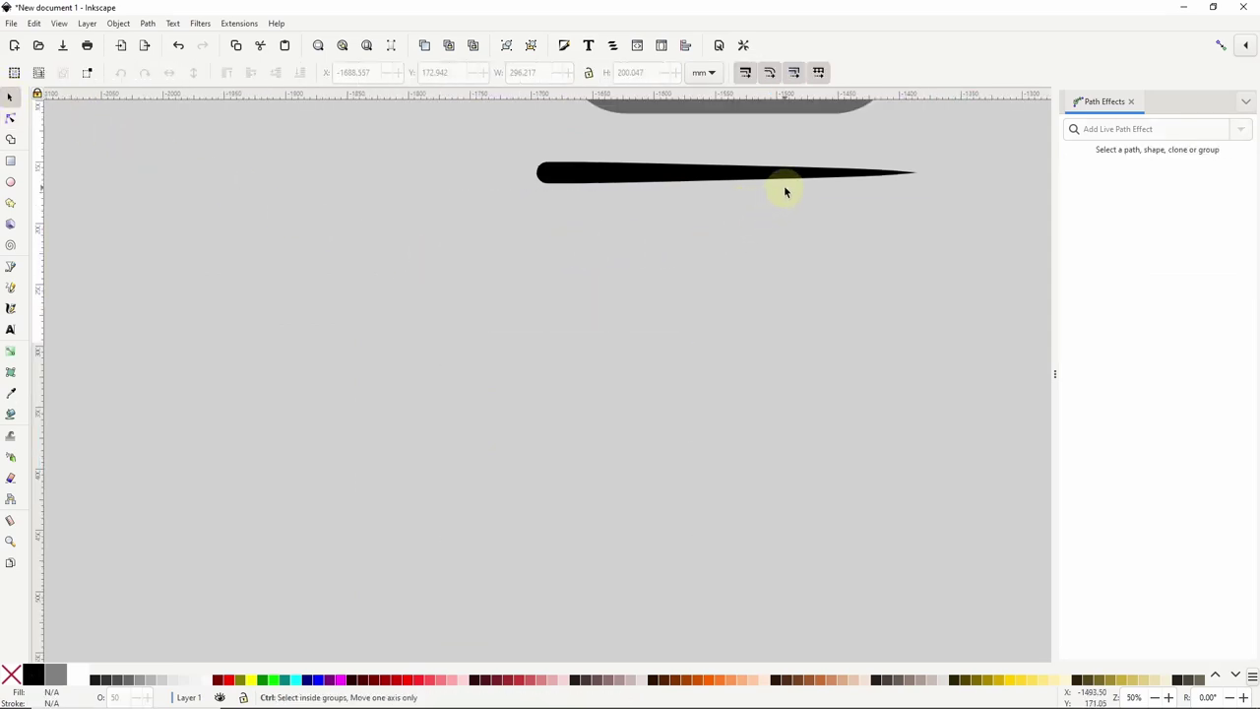
{"action": "left_click_drag", "start_coordinate": [790, 202], "coordinate": [725, 329]}
{"action": "scroll", "coordinate": [727, 324], "scroll_direction": "up", "scroll_amount": 1}
{"action": "left_click", "coordinate": [691, 326]}
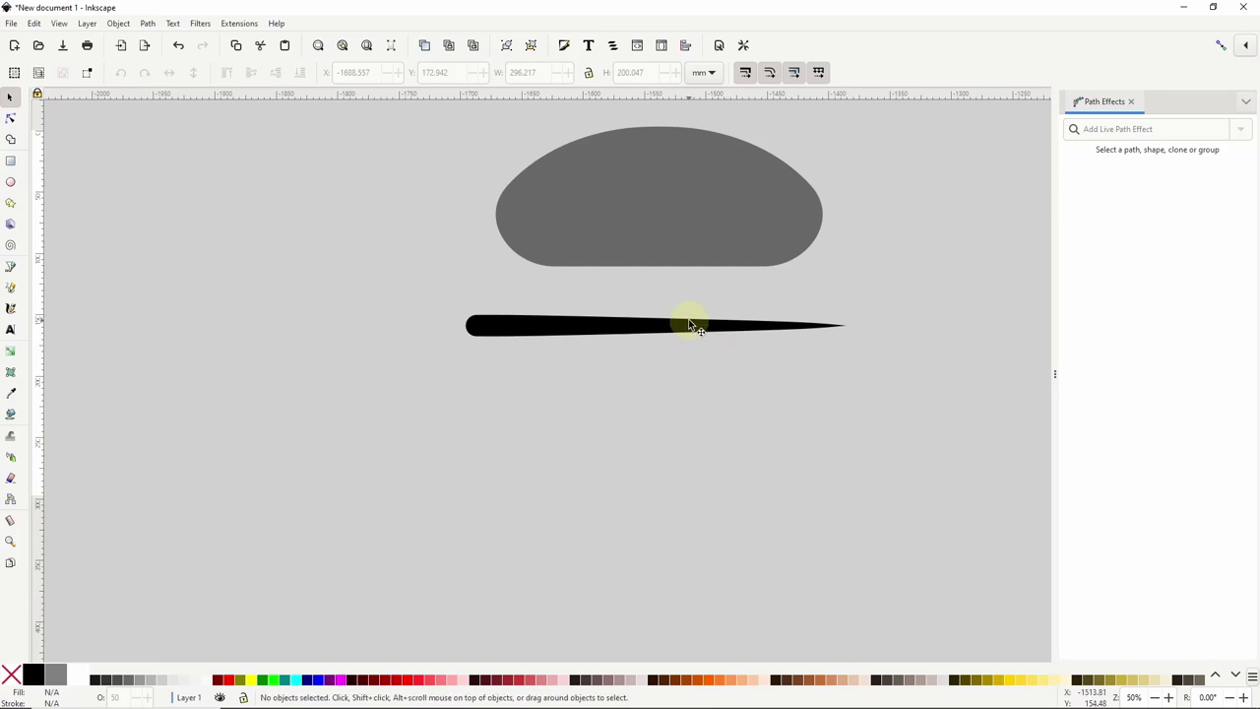
{"action": "left_click", "coordinate": [1188, 130]}
{"action": "type", "text": "be"}
{"action": "left_click", "coordinate": [1091, 150]}
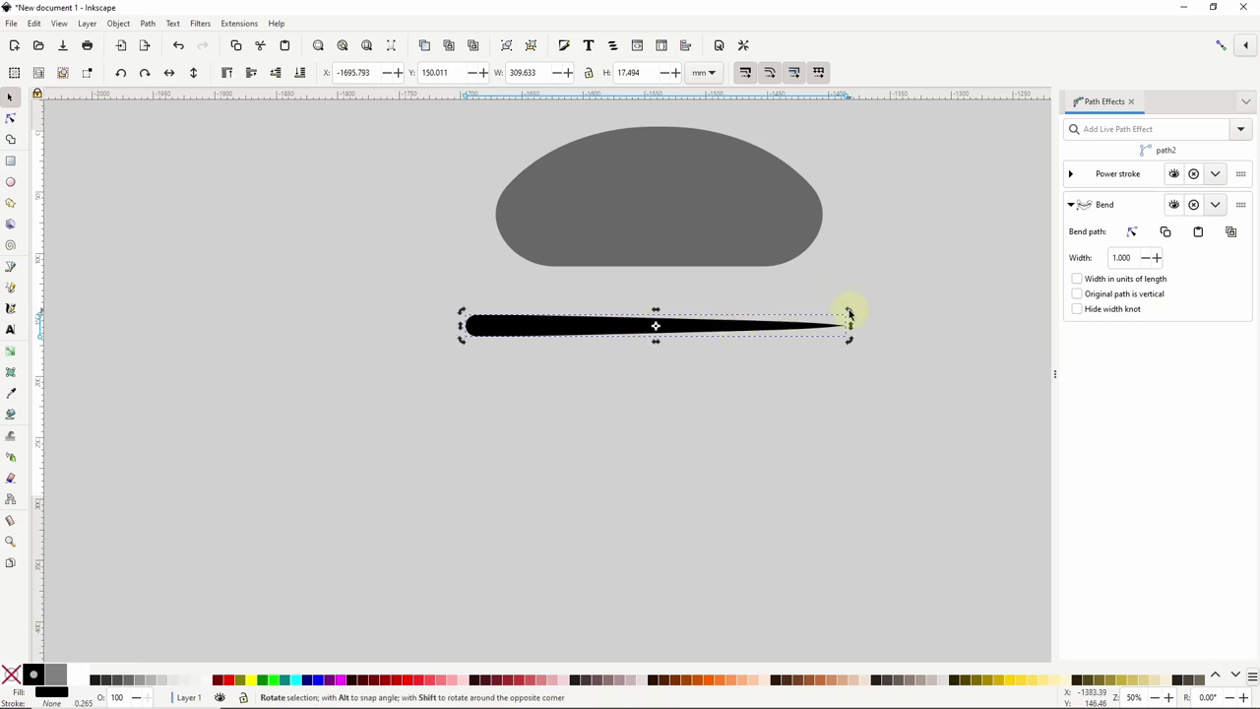
Step: Rotate the tapered line to point straight down, place its round end over the dome's lower left, and shorten it to about 241 mm
{"action": "key", "text": "ctrl"}
{"action": "left_click_drag", "start_coordinate": [850, 314], "coordinate": [665, 411]}
{"action": "left_click_drag", "start_coordinate": [656, 245], "coordinate": [574, 351]}
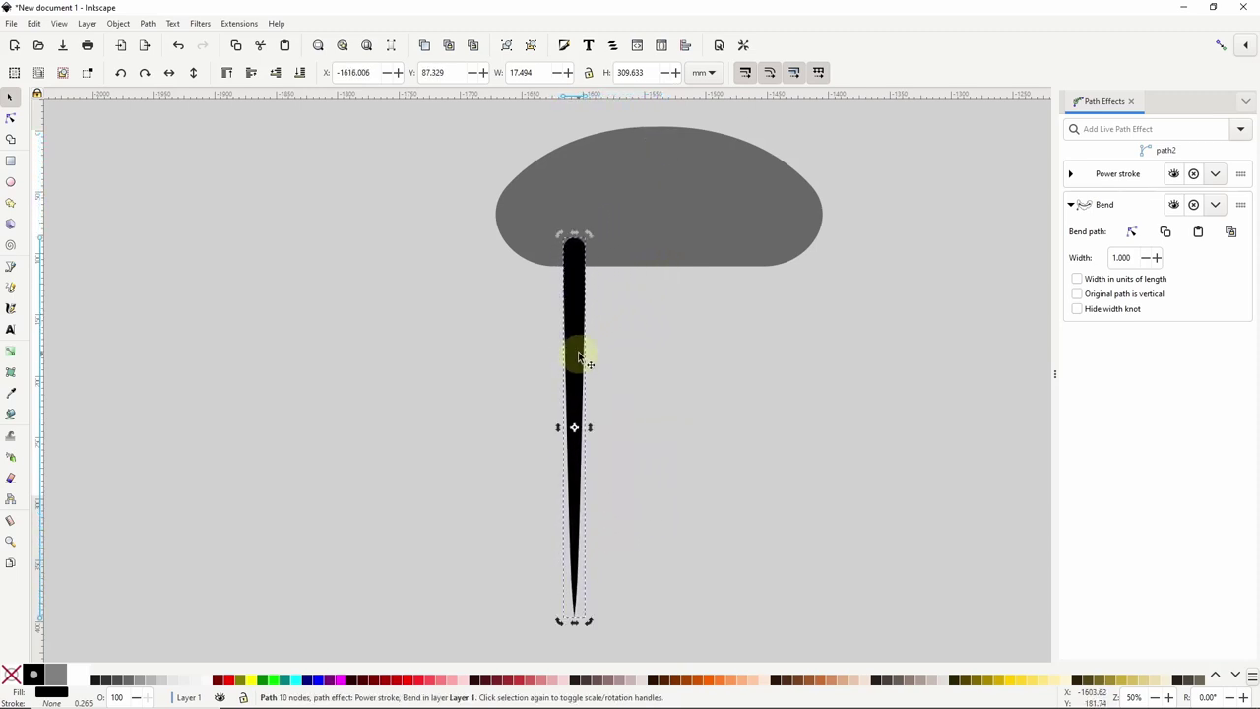
{"action": "left_click_drag", "start_coordinate": [575, 624], "coordinate": [574, 534]}
{"action": "left_click", "coordinate": [578, 346]}
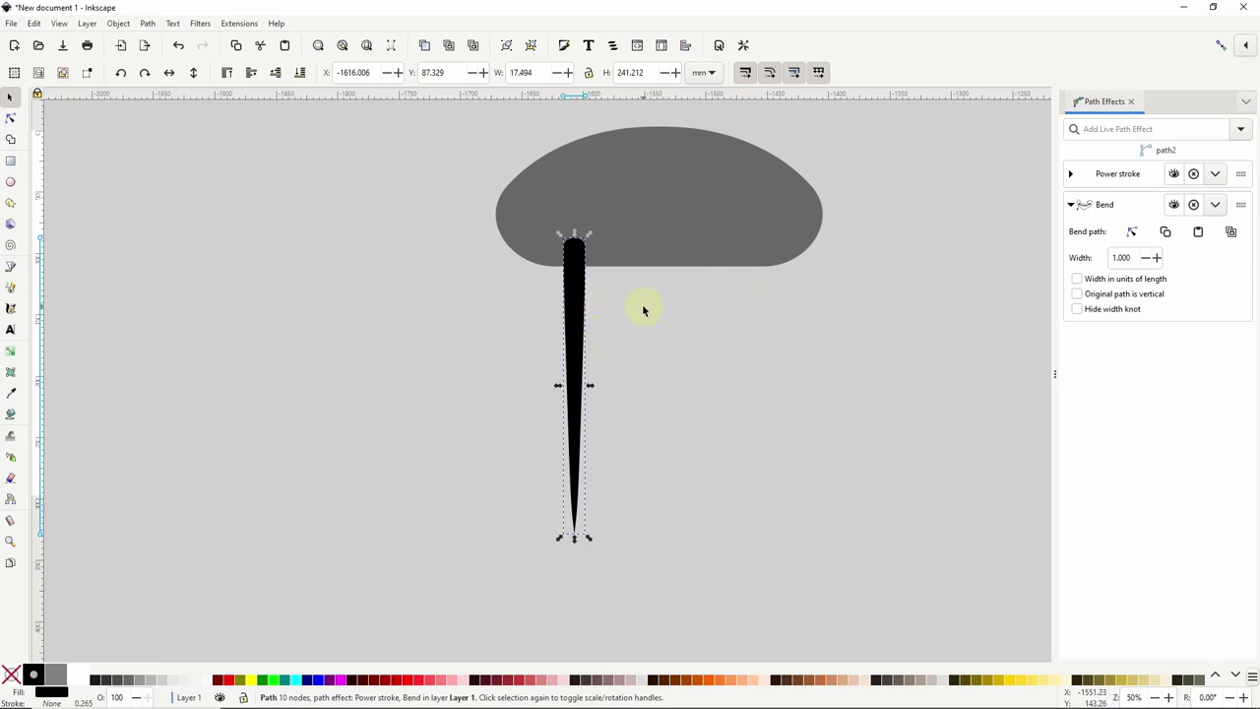
Step: Duplicate the vertical tapered line to make five tentacles side by side along the dome's lower edge
{"action": "right_click", "coordinate": [572, 292]}
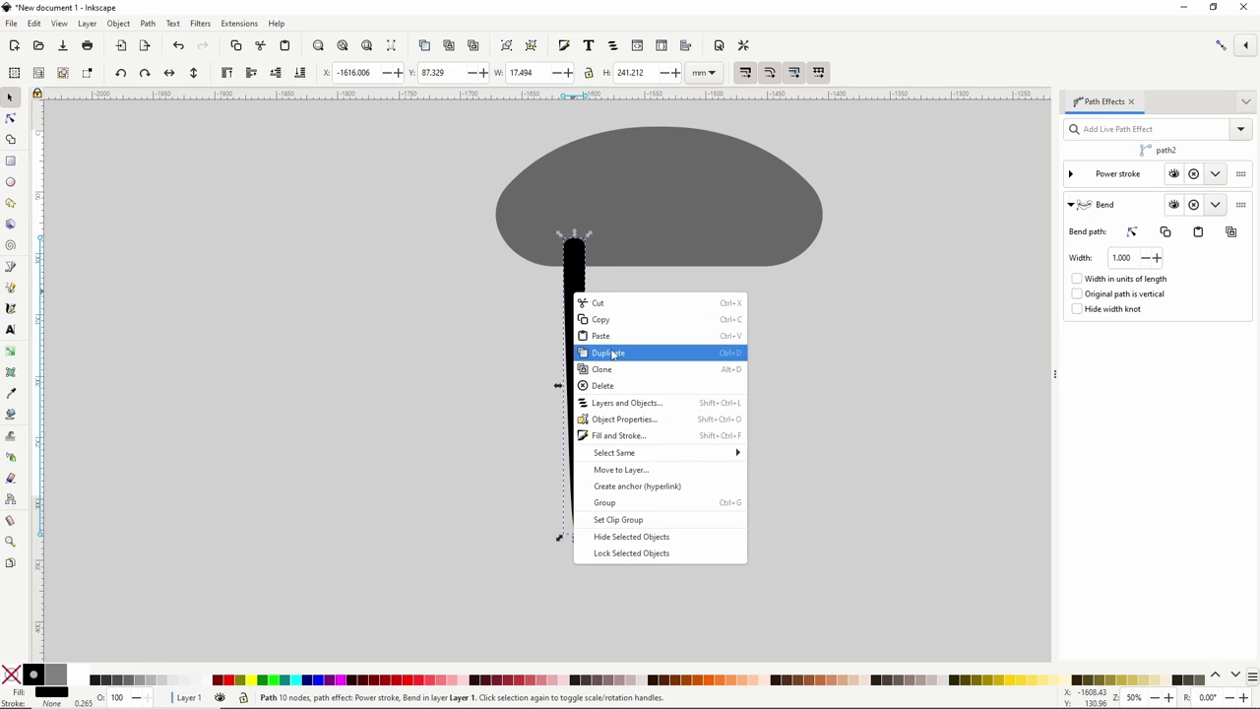
{"action": "left_click", "coordinate": [611, 352]}
{"action": "left_click_drag", "start_coordinate": [578, 338], "coordinate": [777, 403]}
{"action": "right_click", "coordinate": [630, 333]}
{"action": "left_click", "coordinate": [669, 389]}
{"action": "right_click", "coordinate": [665, 346]}
{"action": "left_click", "coordinate": [701, 403]}
{"action": "right_click", "coordinate": [736, 389]}
{"action": "left_click", "coordinate": [770, 444]}
Step: Shift the tentacles slightly left and even out their spacing beneath the dome
{"action": "left_click_drag", "start_coordinate": [788, 571], "coordinate": [549, 230]}
{"action": "left_click_drag", "start_coordinate": [570, 273], "coordinate": [554, 282]}
{"action": "key", "text": "Escape"}
{"action": "left_click_drag", "start_coordinate": [723, 315], "coordinate": [706, 315]}
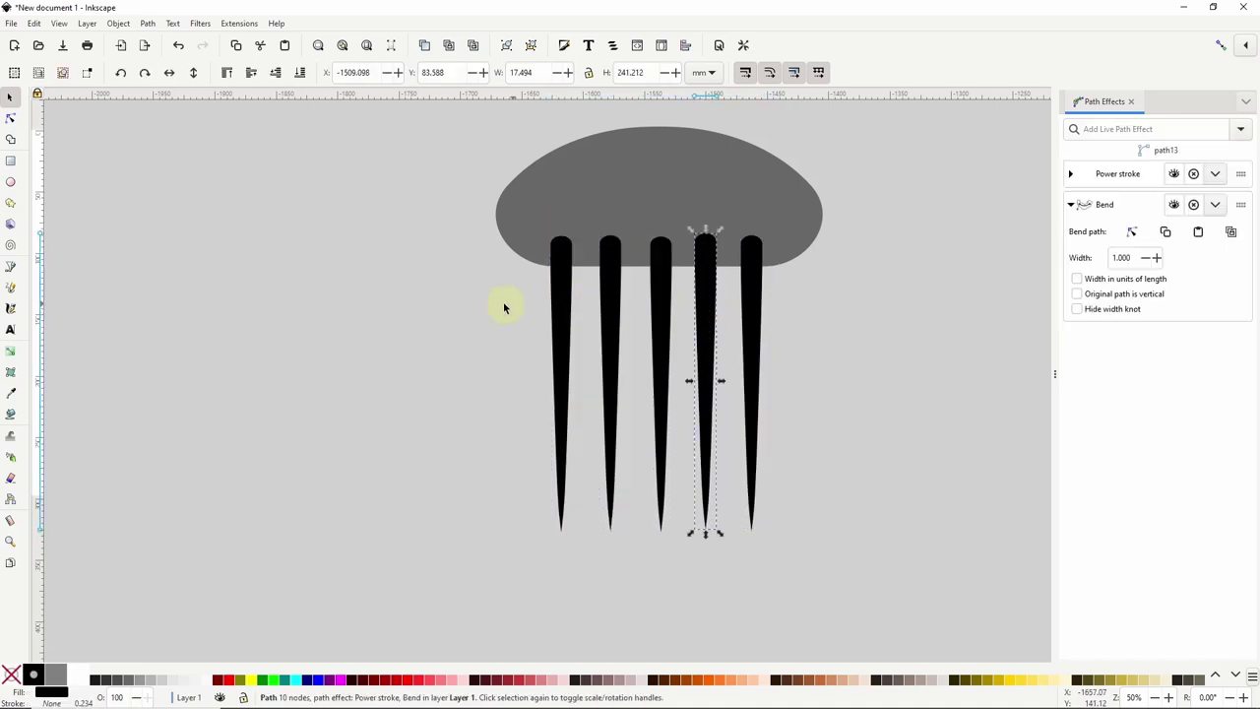
{"action": "key", "text": "Escape"}
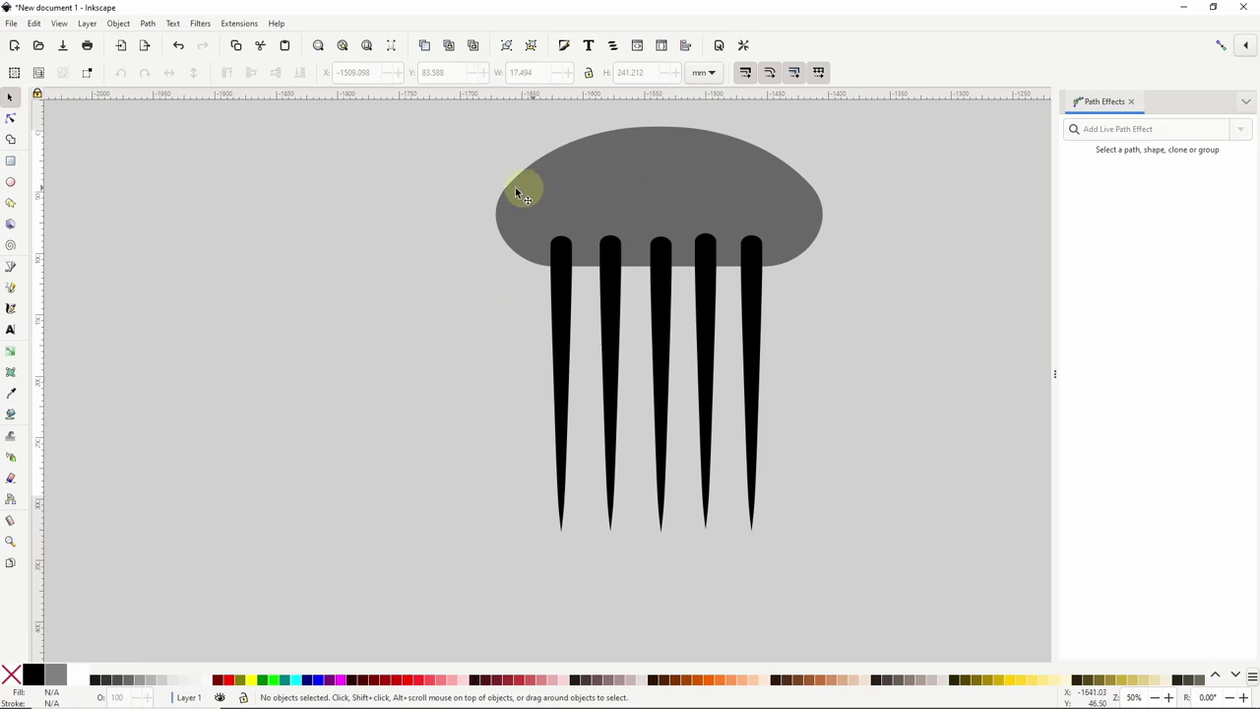
Step: Draw a black circle with a radius of about 12.3 mm on the dome's upper left and set its opacity to 100
{"action": "left_click", "coordinate": [11, 183]}
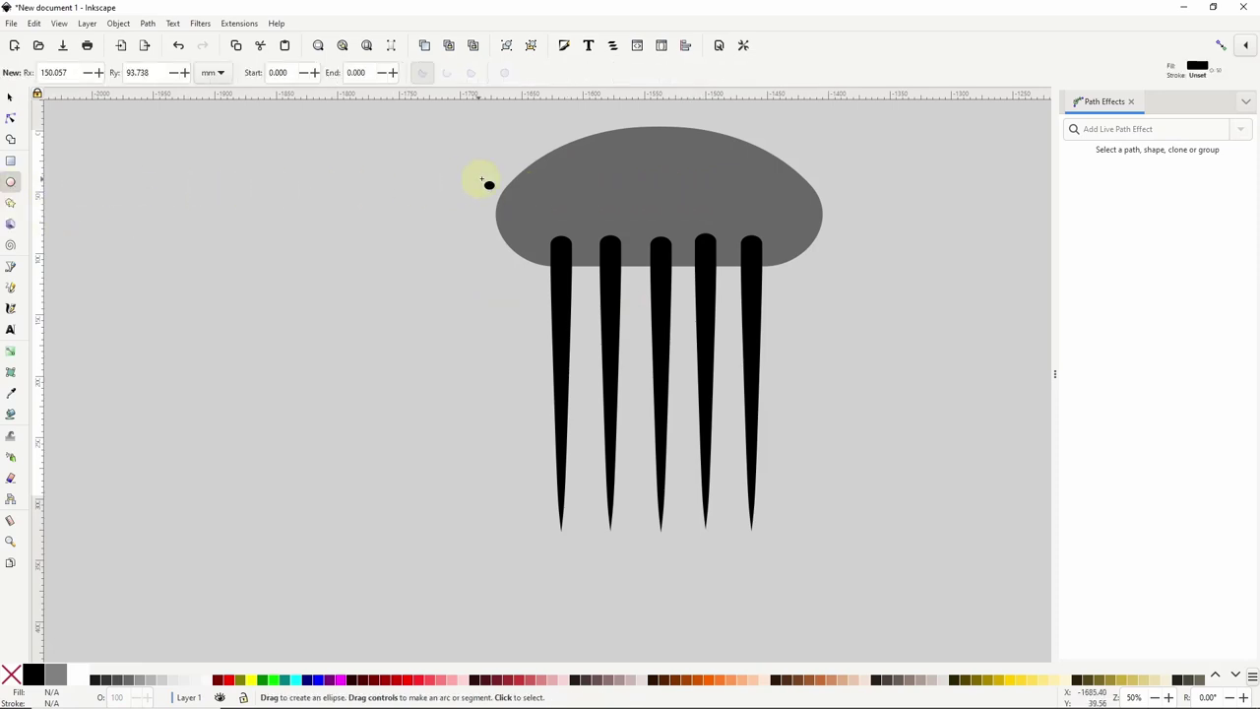
{"action": "left_click_drag", "start_coordinate": [561, 170], "coordinate": [588, 197]}
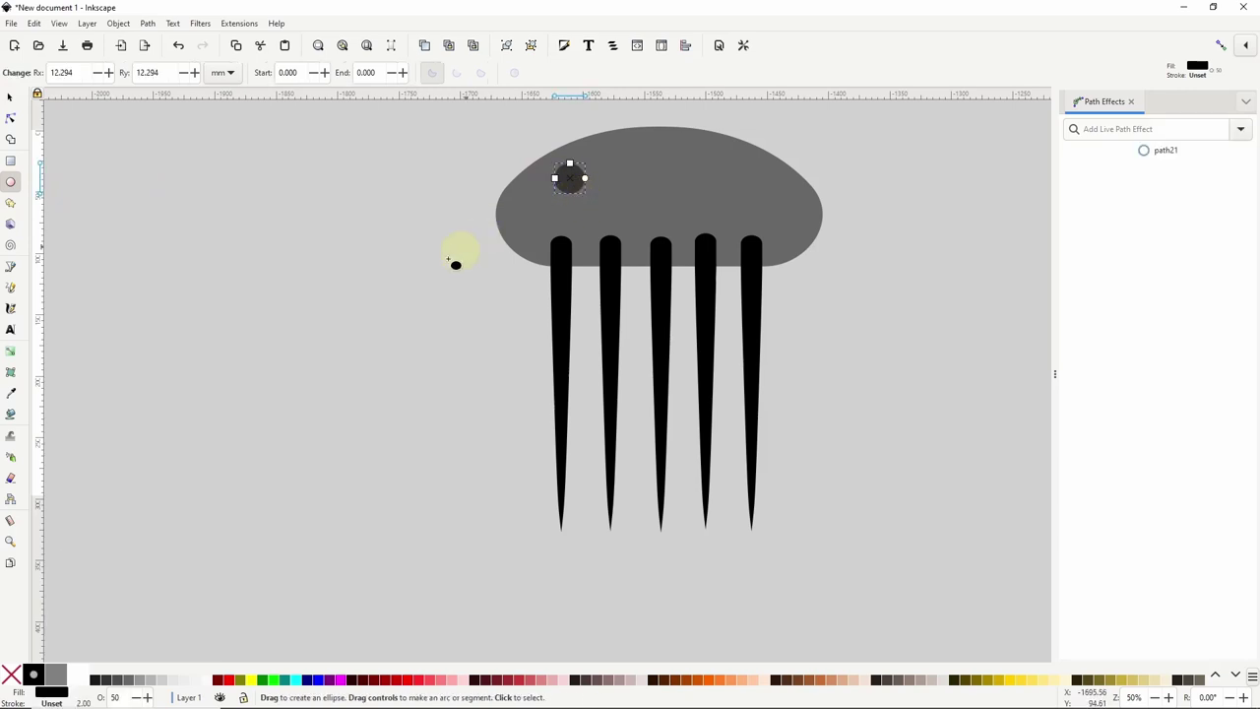
{"action": "left_click", "coordinate": [116, 697]}
{"action": "type", "text": "100"}
{"action": "key", "text": "Return"}
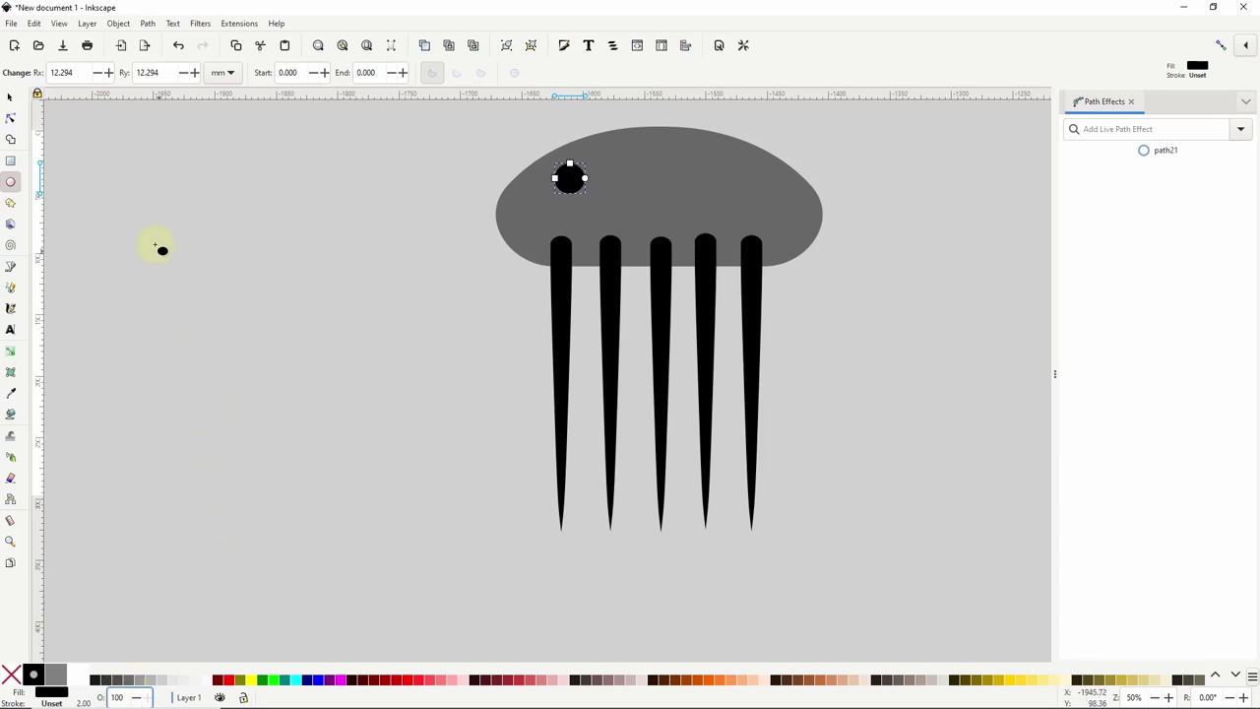
Step: Duplicate the black circle and distribute the copies across the dome as spots
{"action": "left_click", "coordinate": [9, 97]}
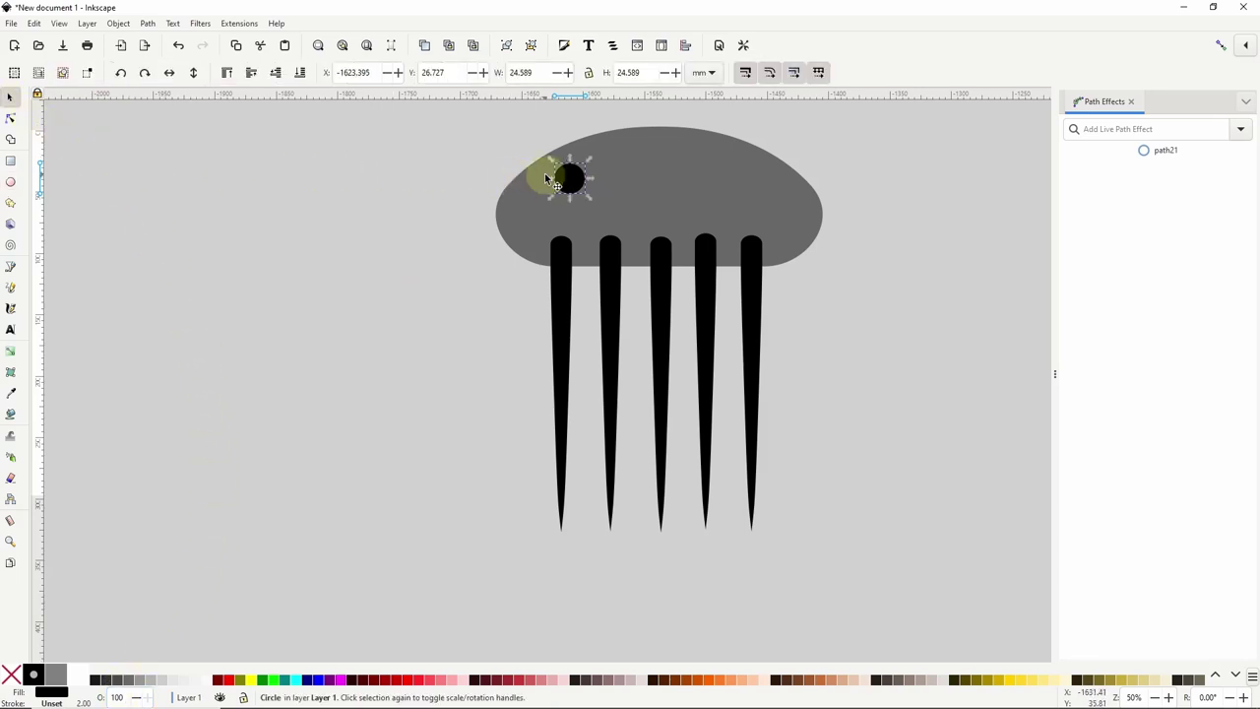
{"action": "right_click", "coordinate": [562, 177]}
{"action": "left_click", "coordinate": [597, 239]}
{"action": "left_click_drag", "start_coordinate": [571, 185], "coordinate": [745, 191]}
{"action": "right_click", "coordinate": [618, 169]}
{"action": "left_click", "coordinate": [648, 221]}
{"action": "right_click", "coordinate": [681, 181]}
{"action": "key", "text": "Escape"}
{"action": "right_click", "coordinate": [618, 163]}
{"action": "left_click", "coordinate": [669, 227]}
{"action": "left_click_drag", "start_coordinate": [624, 181], "coordinate": [630, 221]}
Step: Add more duplicate spots in varied sizes until eight circles are scattered from edge to edge of the dome
{"action": "right_click", "coordinate": [566, 179]}
{"action": "left_click", "coordinate": [611, 237]}
{"action": "left_click_drag", "start_coordinate": [566, 181], "coordinate": [778, 214]}
{"action": "right_click", "coordinate": [569, 177]}
{"action": "left_click", "coordinate": [591, 237]}
{"action": "right_click", "coordinate": [725, 174]}
{"action": "left_click", "coordinate": [748, 232]}
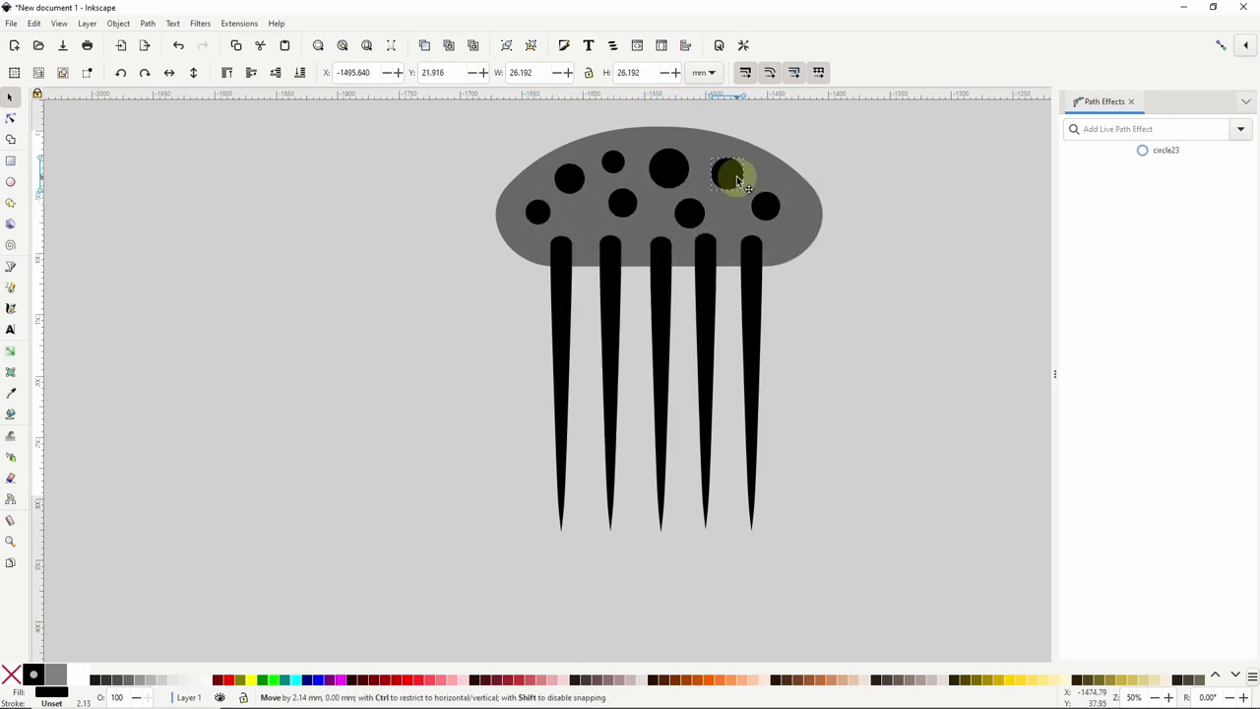
{"action": "left_click", "coordinate": [742, 120]}
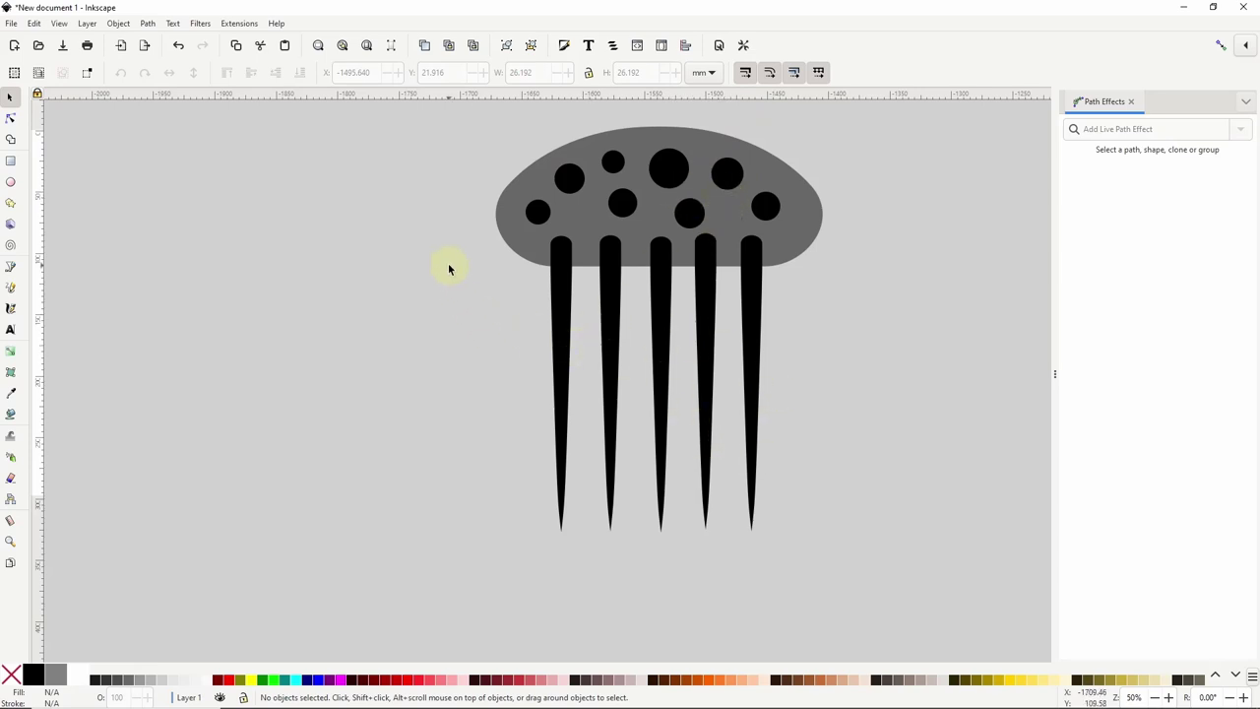
Step: Group the five tentacles and eight spots, leaving out the dome, and nudge the group slightly down and right
{"action": "left_click_drag", "start_coordinate": [515, 110], "coordinate": [780, 540]}
{"action": "right_click", "coordinate": [751, 378]}
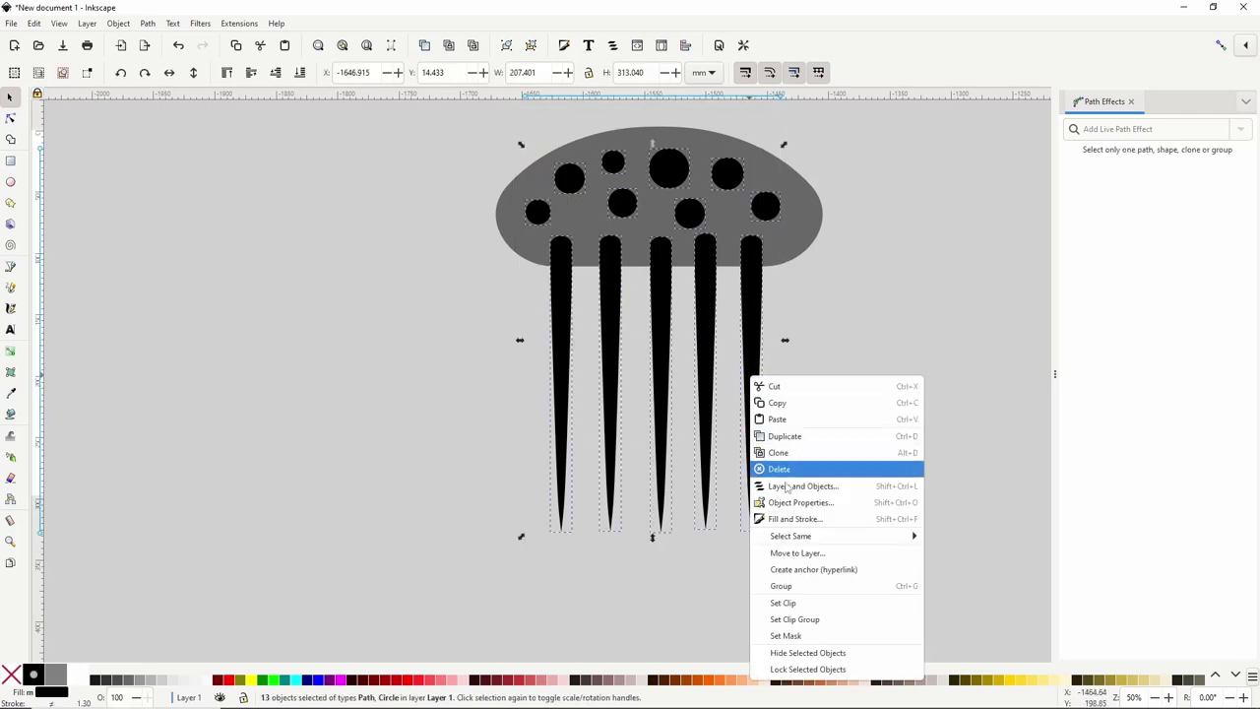
{"action": "left_click", "coordinate": [807, 587]}
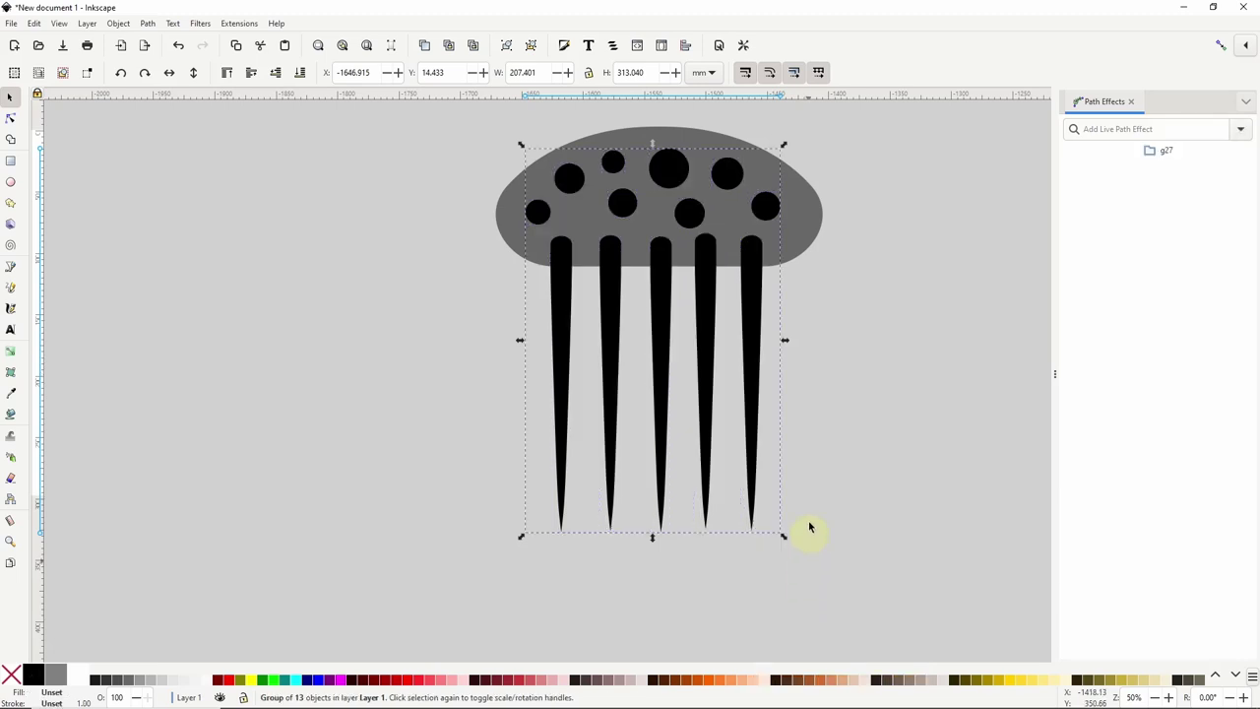
{"action": "mouse_move", "coordinate": [758, 362]}
{"action": "left_mouse_down"}
{"action": "mouse_move", "coordinate": [759, 402]}
{"action": "mouse_move", "coordinate": [810, 380]}
{"action": "mouse_move", "coordinate": [765, 365]}
{"action": "left_mouse_up"}
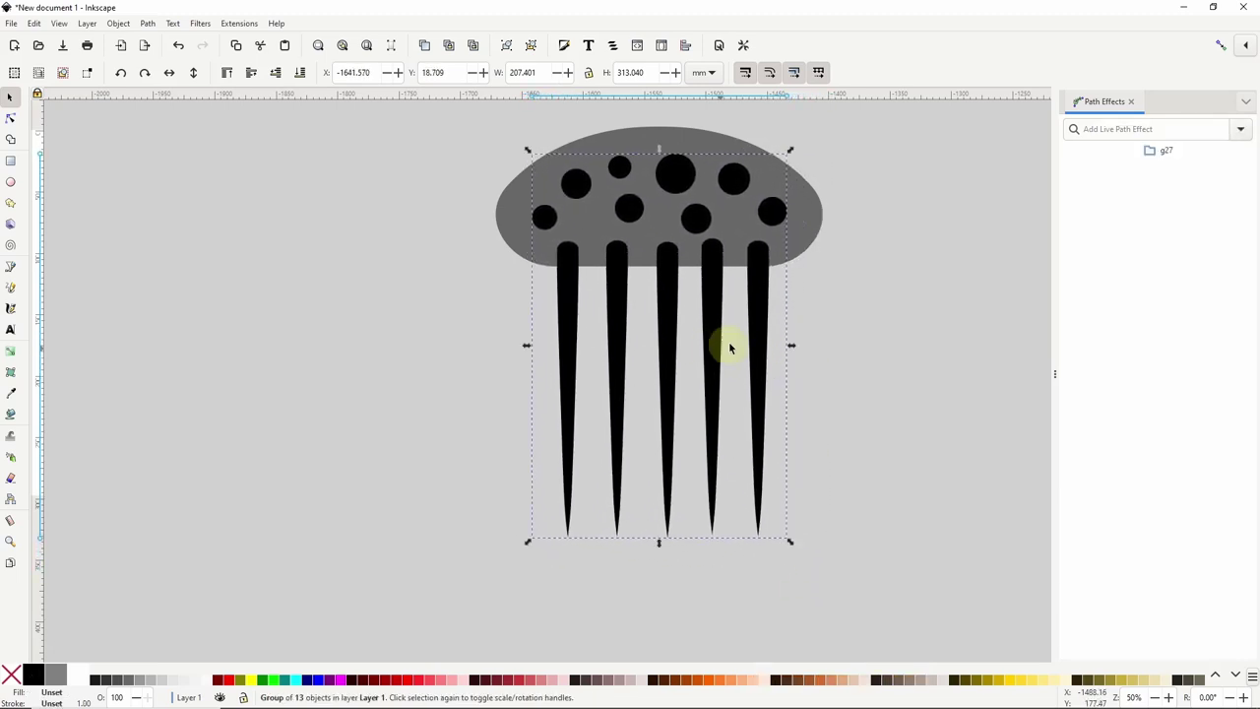
Step: Copy the group of tentacles and spots to the clipboard, and create a duplicate of it in place
{"action": "right_click", "coordinate": [751, 320]}
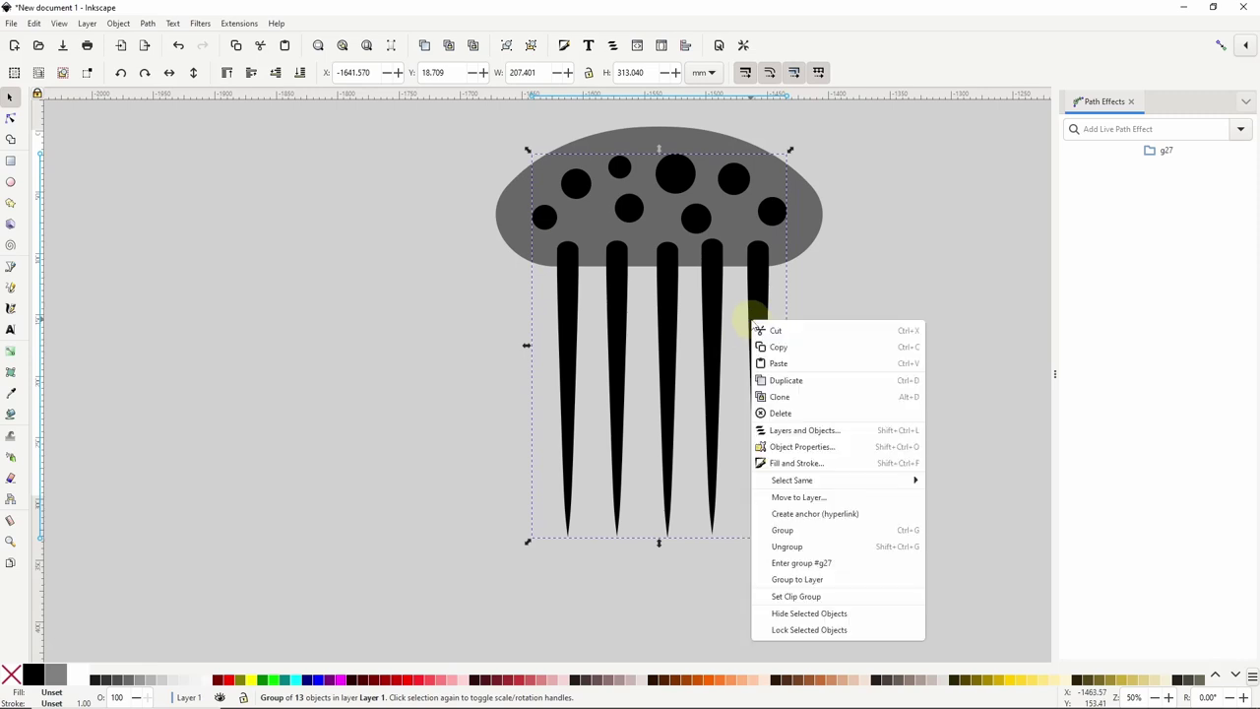
{"action": "left_click", "coordinate": [779, 349]}
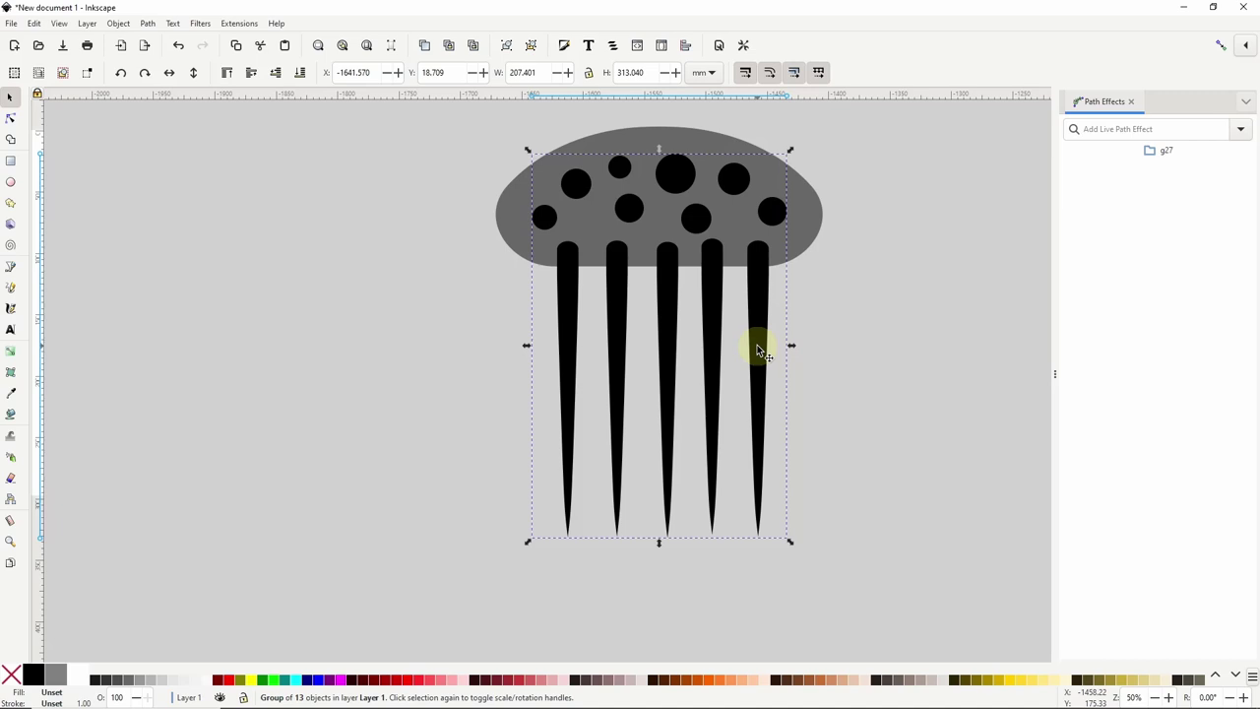
{"action": "right_click", "coordinate": [761, 332]}
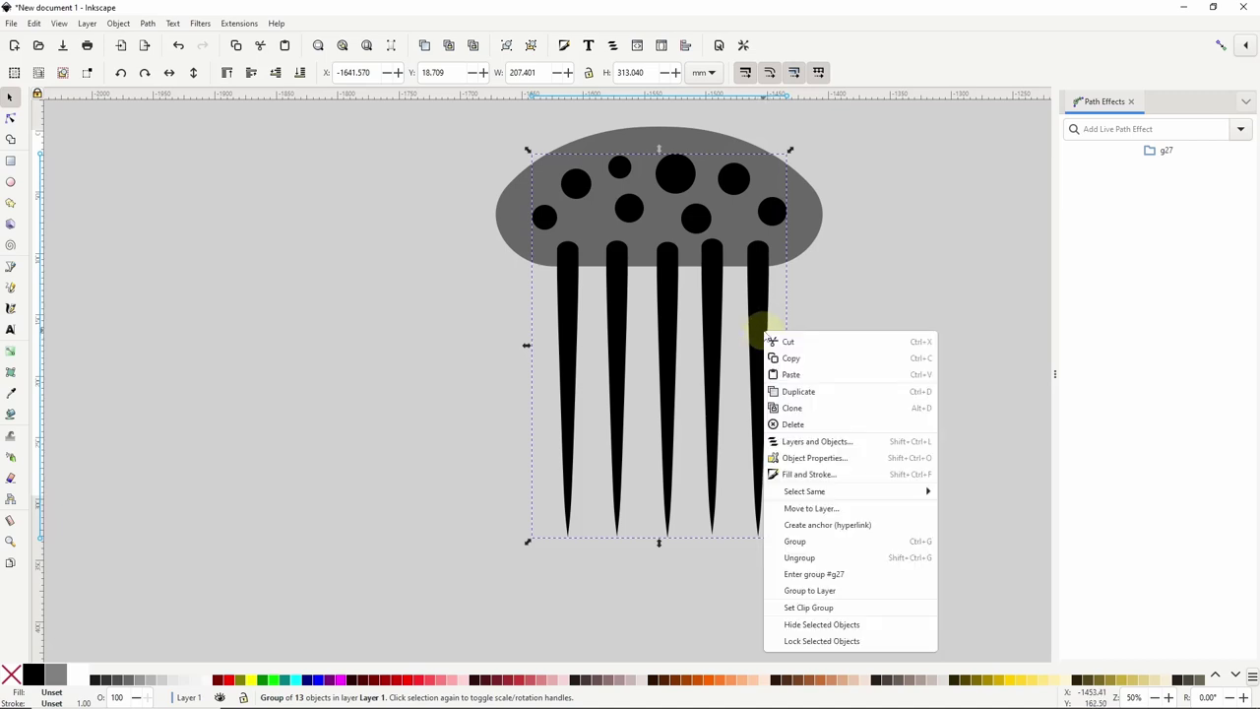
{"action": "left_click", "coordinate": [805, 392]}
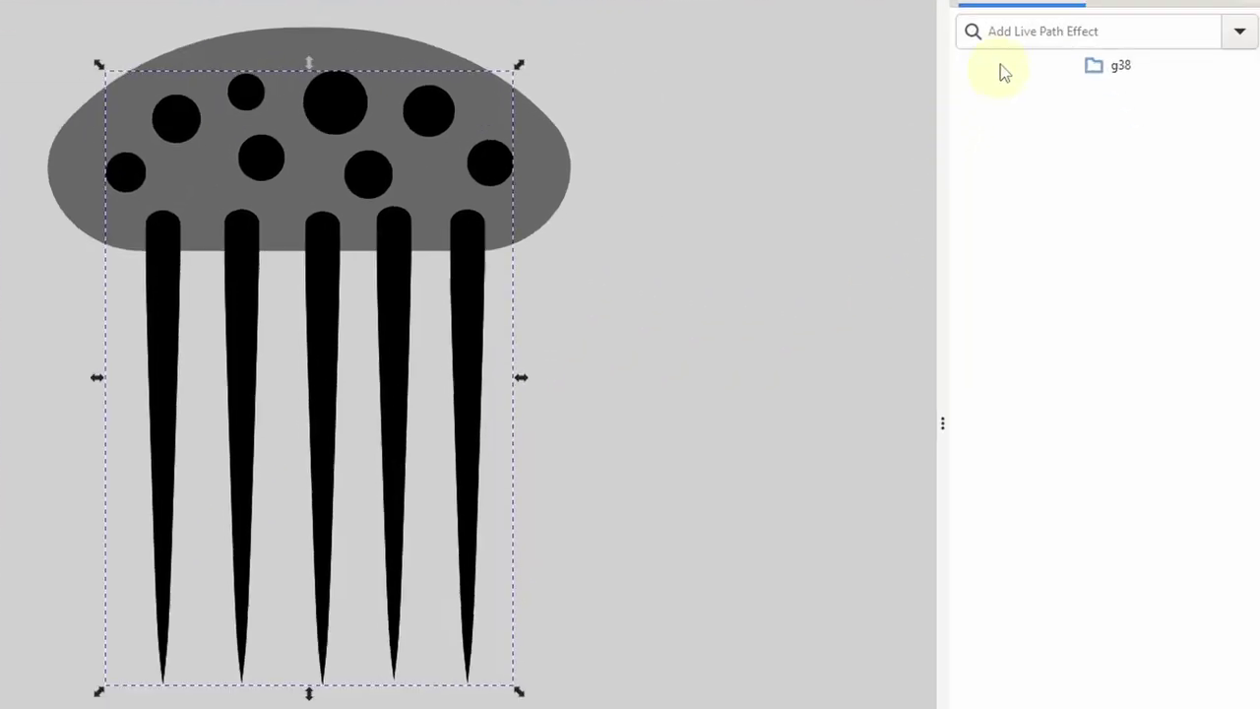
Step: Apply the Clone original effect to the duplicate group and link it to the copied group
{"action": "left_click", "coordinate": [1102, 130]}
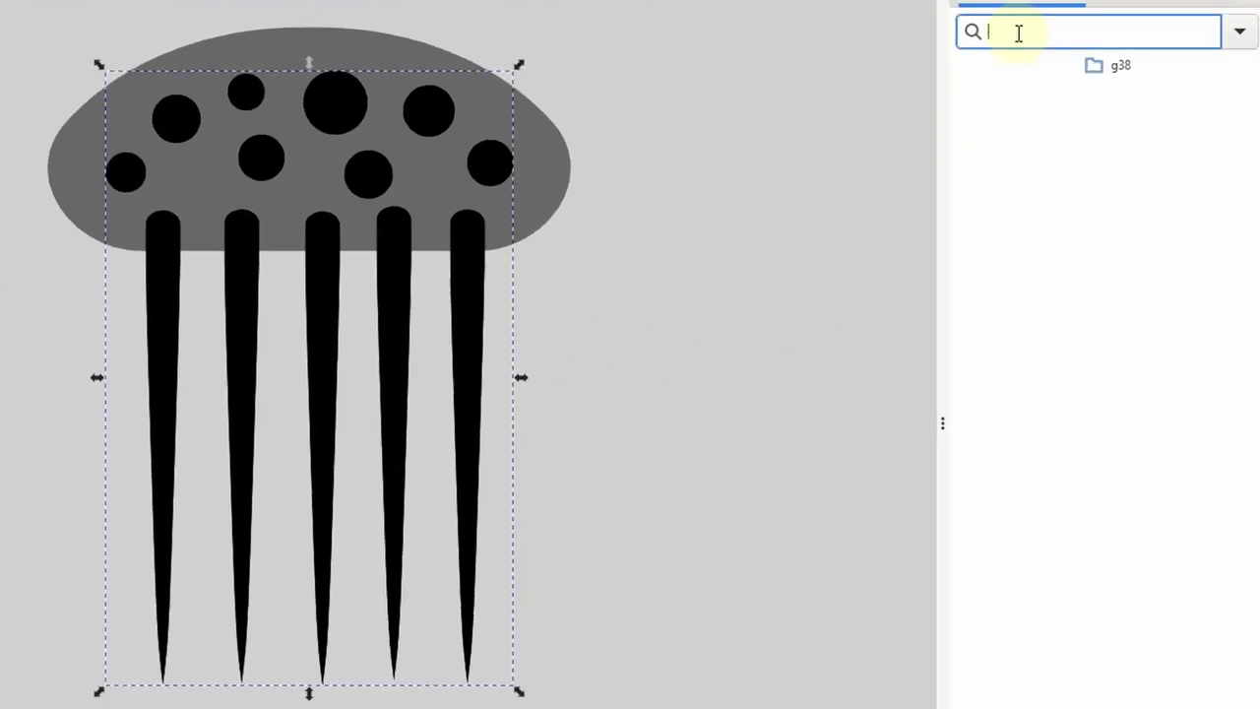
{"action": "type", "text": "clone"}
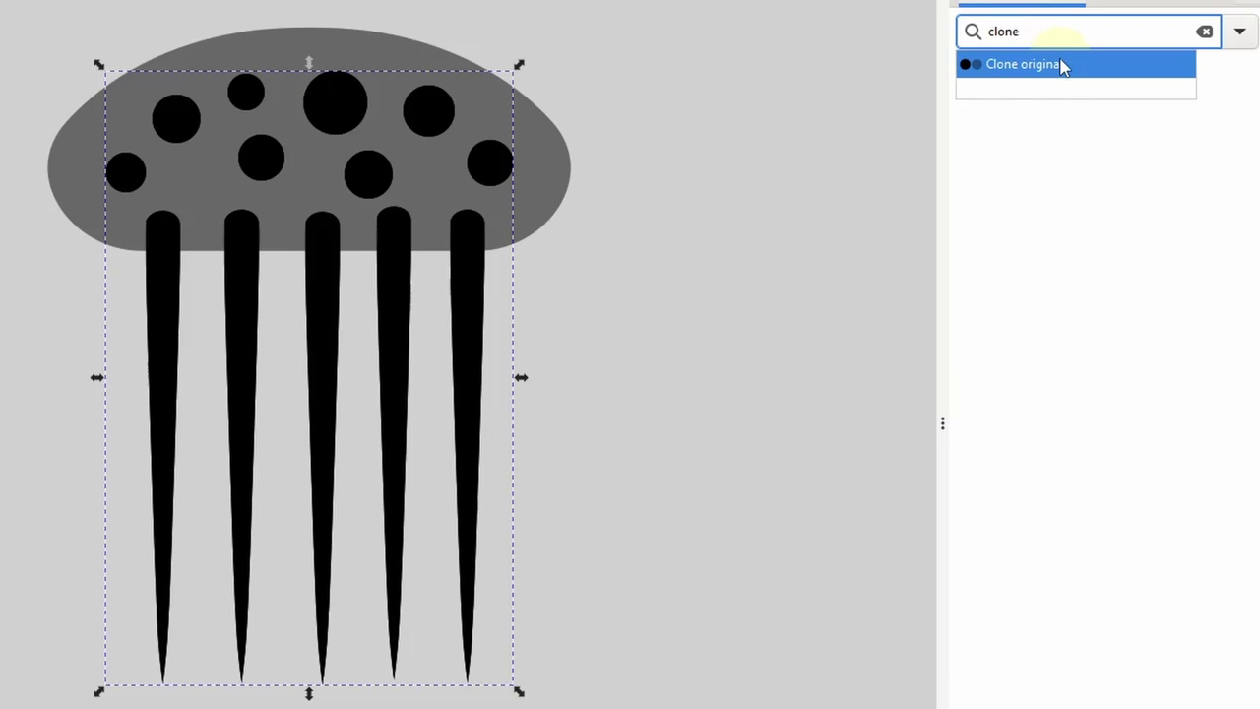
{"action": "left_click", "coordinate": [1062, 65]}
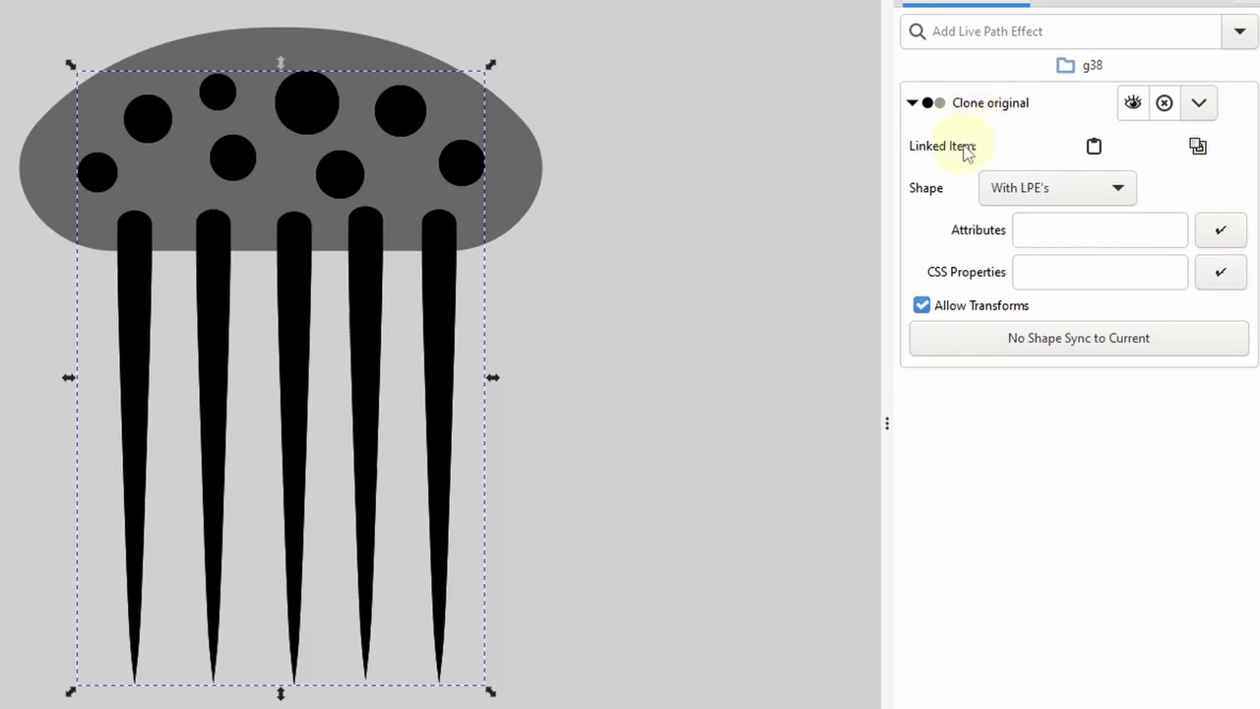
{"action": "left_click", "coordinate": [1094, 150]}
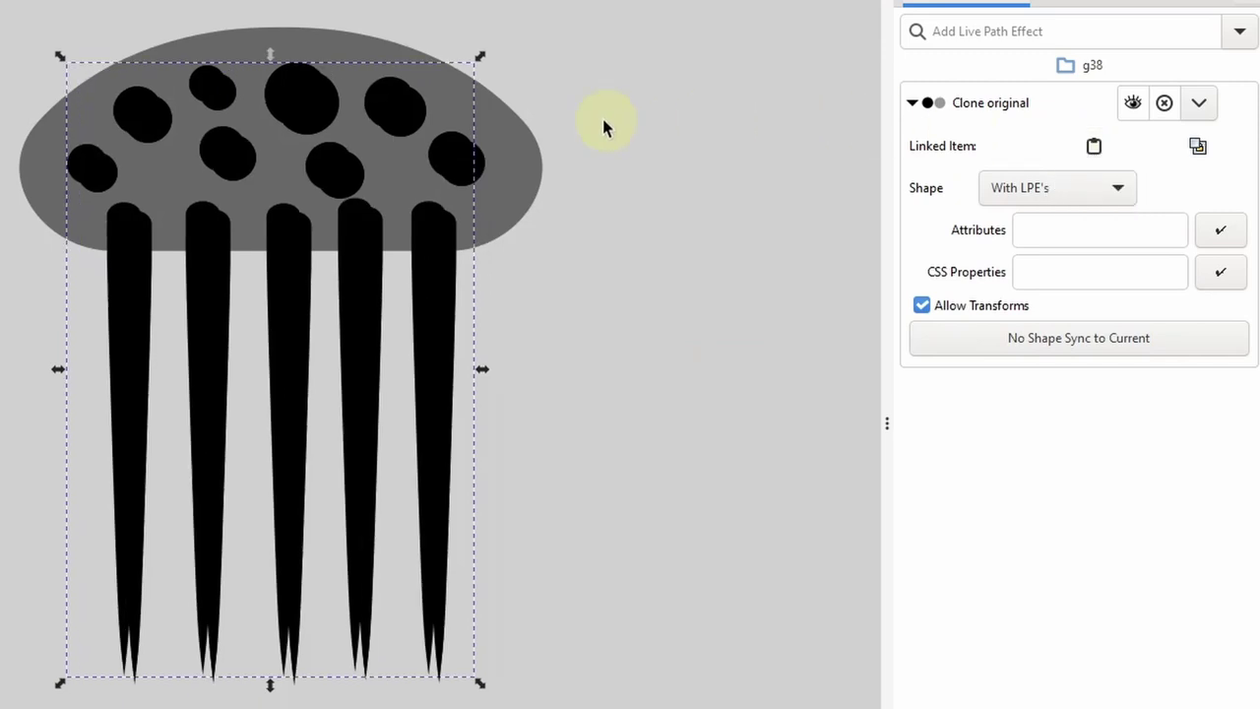
Step: Move the cloned group down and right off the original, select the original group, and return to its linked clone
{"action": "mouse_move", "coordinate": [442, 216]}
{"action": "left_mouse_down"}
{"action": "mouse_move", "coordinate": [542, 267]}
{"action": "mouse_move", "coordinate": [709, 305]}
{"action": "mouse_move", "coordinate": [718, 295]}
{"action": "left_mouse_up"}
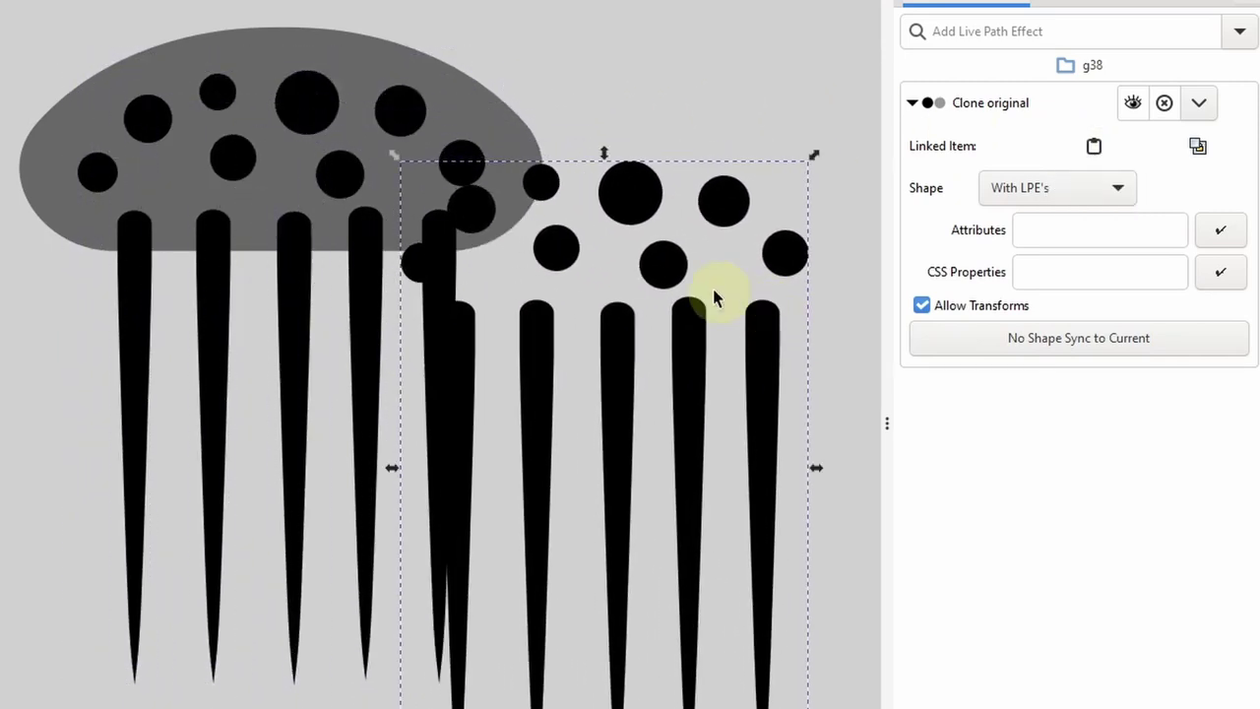
{"action": "left_click", "coordinate": [361, 264]}
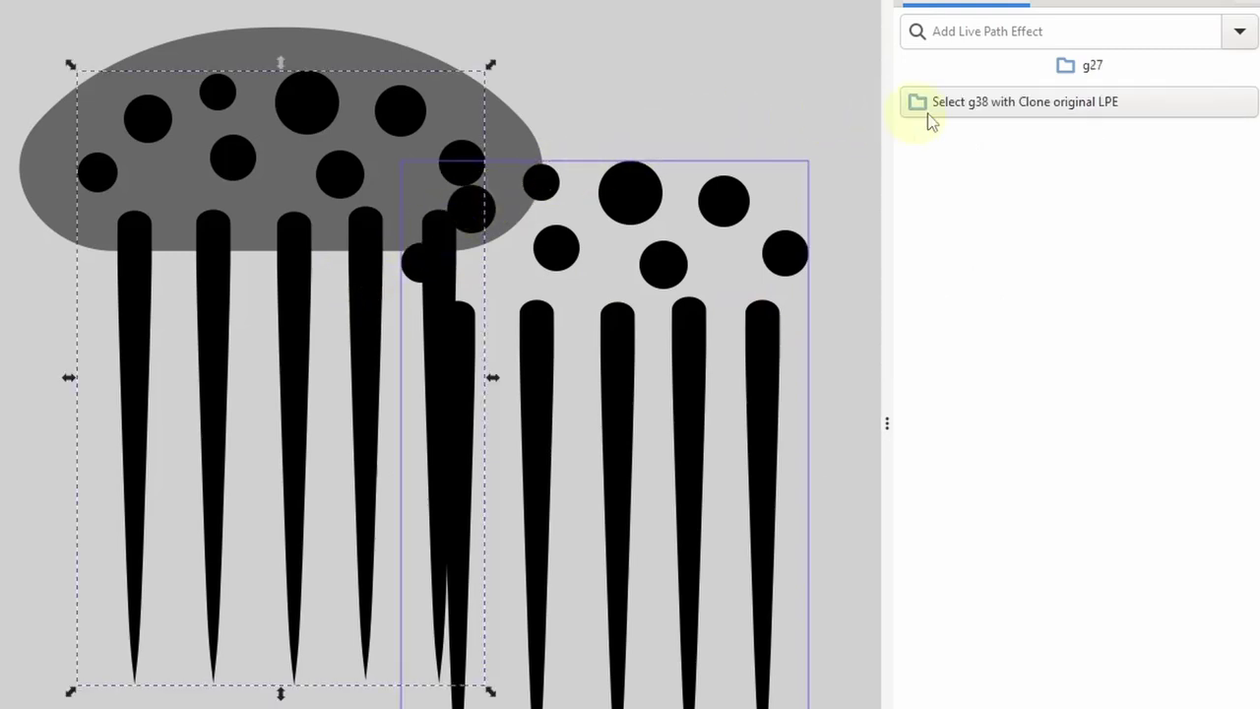
{"action": "left_click", "coordinate": [1001, 107]}
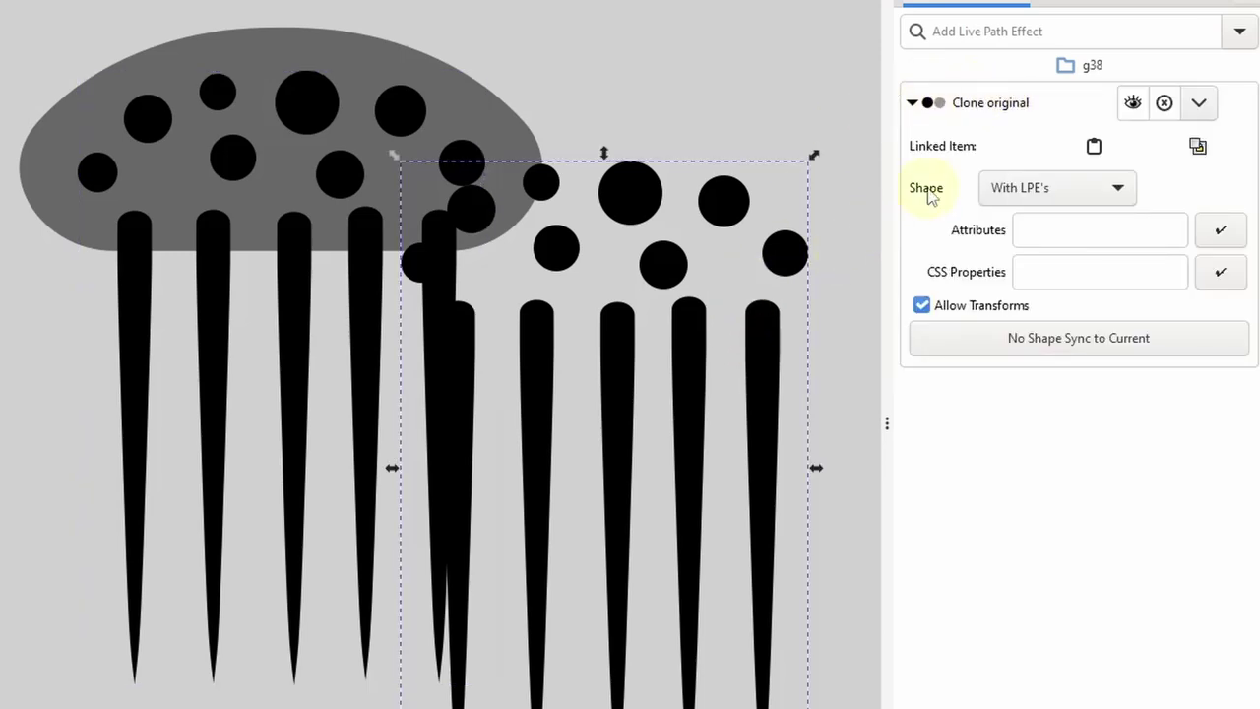
Step: Keep the clone's shape mode at With LPE's, disable Allow Transforms, and try to move the clone
{"action": "left_click", "coordinate": [1020, 196]}
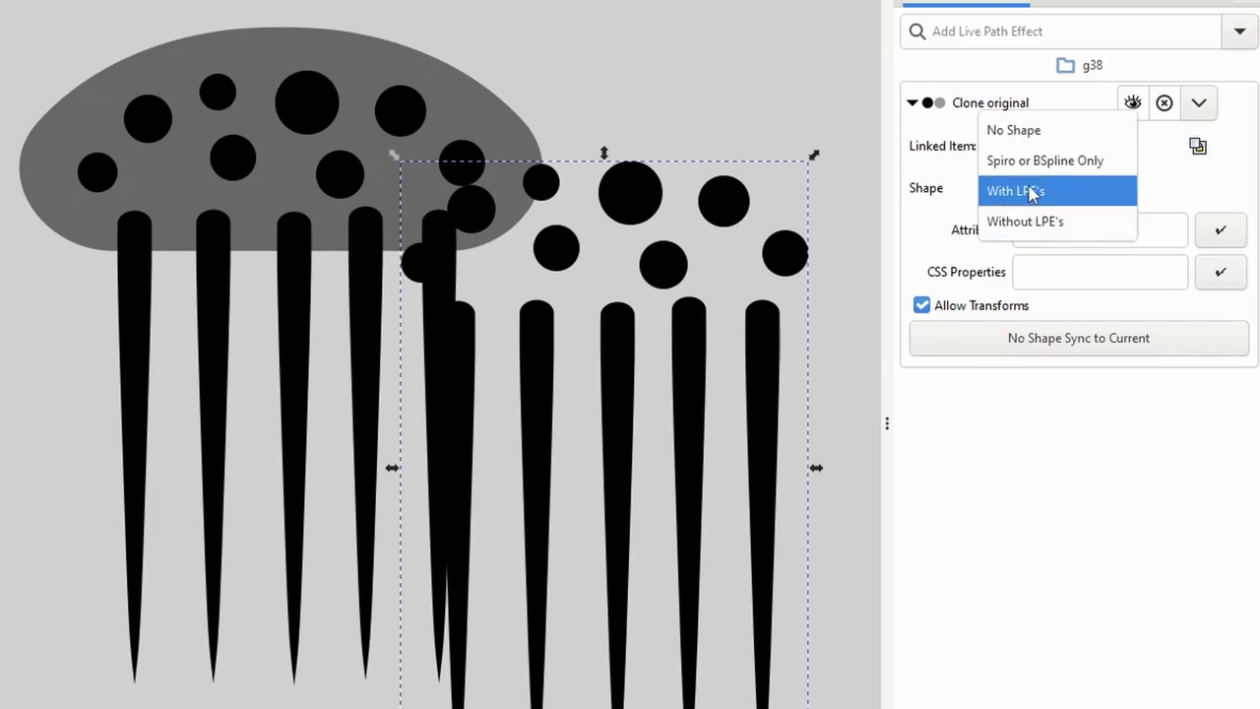
{"action": "left_click", "coordinate": [1030, 200]}
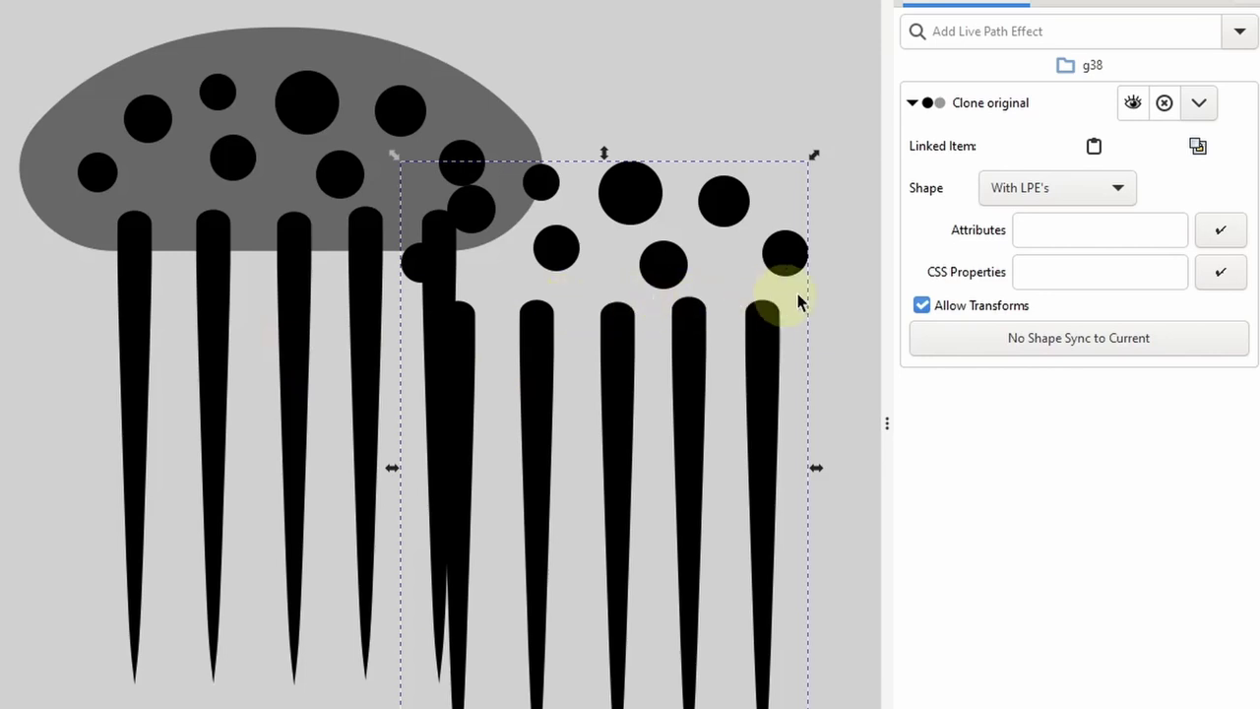
{"action": "left_click", "coordinate": [922, 306]}
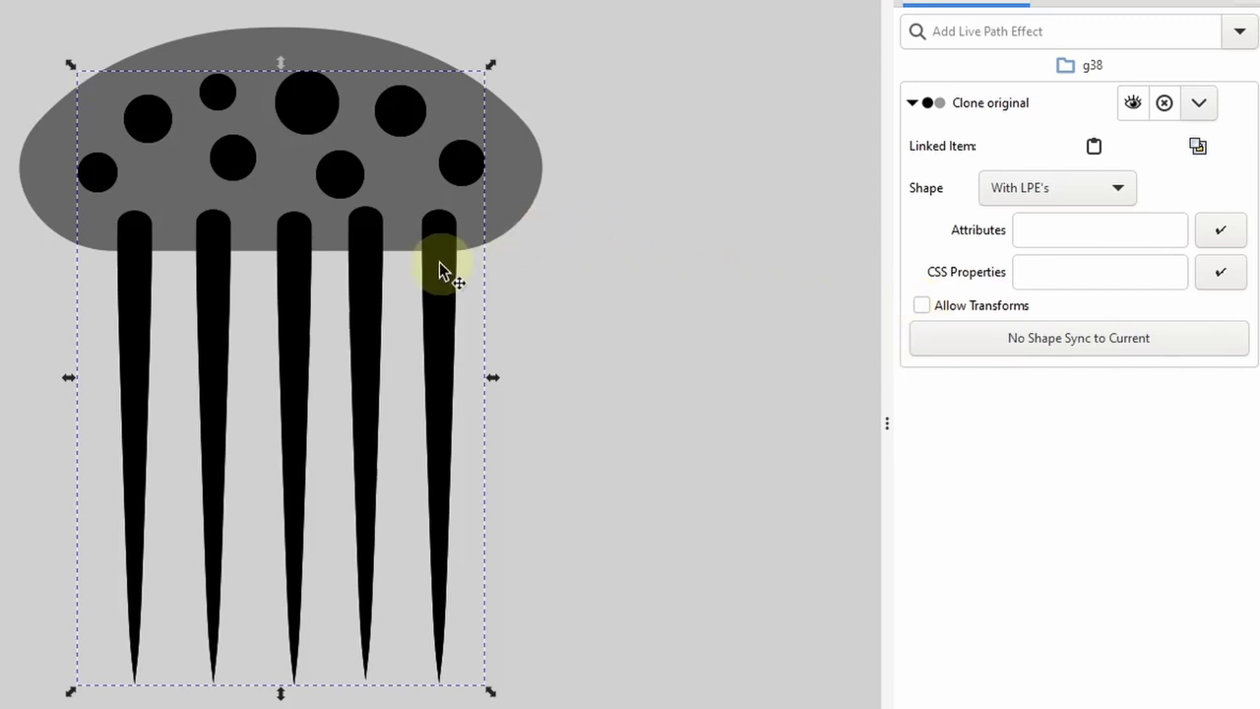
{"action": "mouse_move", "coordinate": [439, 262]}
{"action": "left_mouse_down"}
{"action": "mouse_move", "coordinate": [473, 286]}
{"action": "mouse_move", "coordinate": [687, 337]}
{"action": "left_mouse_up"}
{"action": "mouse_move", "coordinate": [436, 278]}
{"action": "left_mouse_down"}
{"action": "mouse_move", "coordinate": [282, 323]}
{"action": "mouse_move", "coordinate": [234, 357]}
{"action": "mouse_move", "coordinate": [491, 285]}
{"action": "left_mouse_up"}
Step: Add the Offset effect to the cloned group and expand its outlines outward by about 4.6 mm on canvas
{"action": "left_click", "coordinate": [1239, 31]}
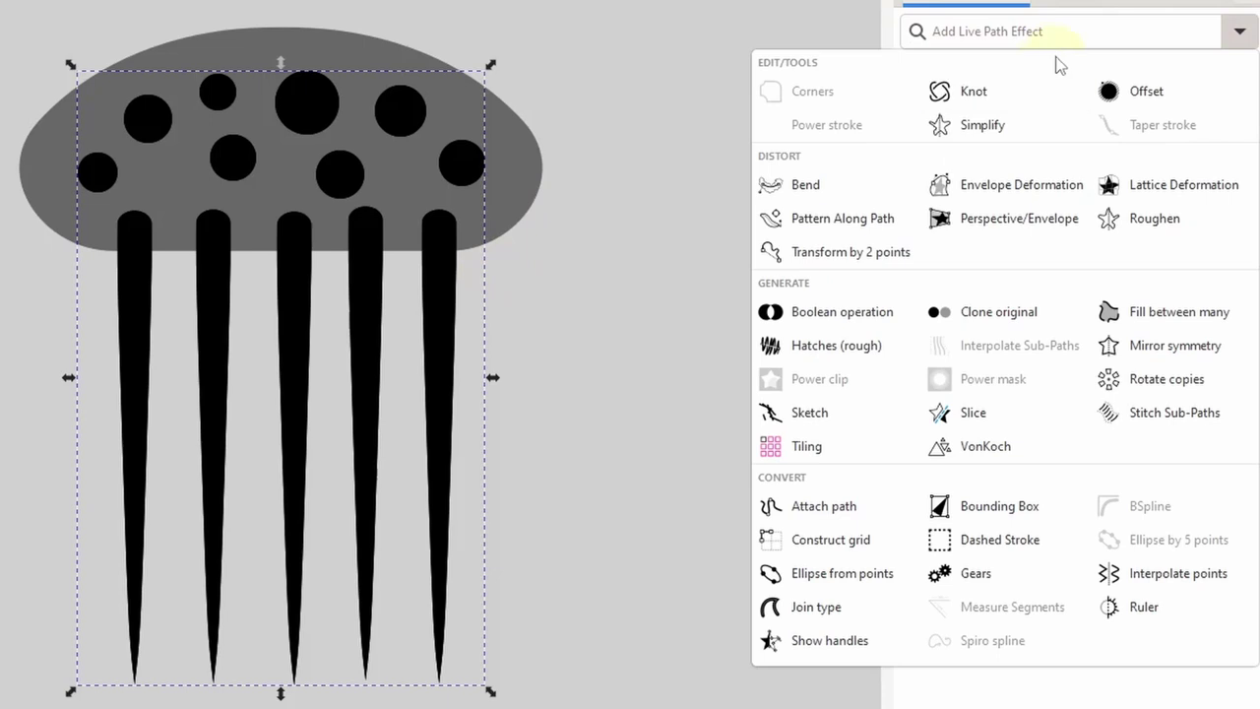
{"action": "left_click", "coordinate": [1124, 93]}
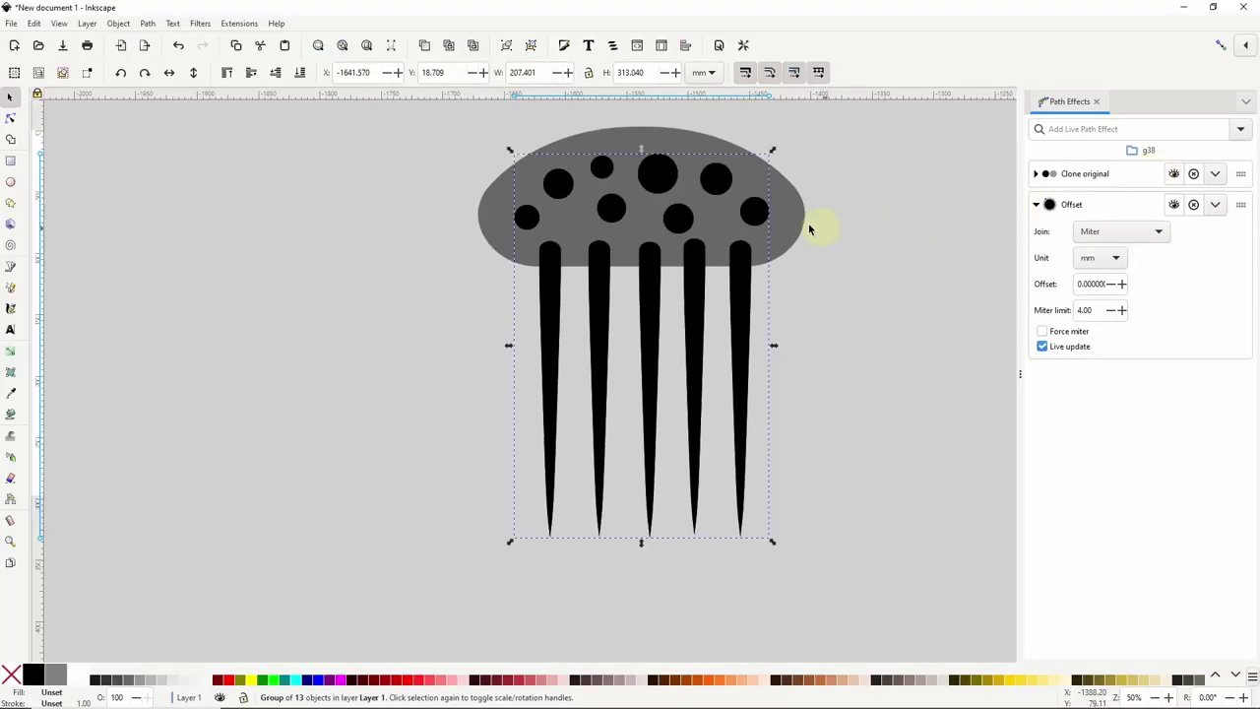
{"action": "left_click", "coordinate": [11, 118]}
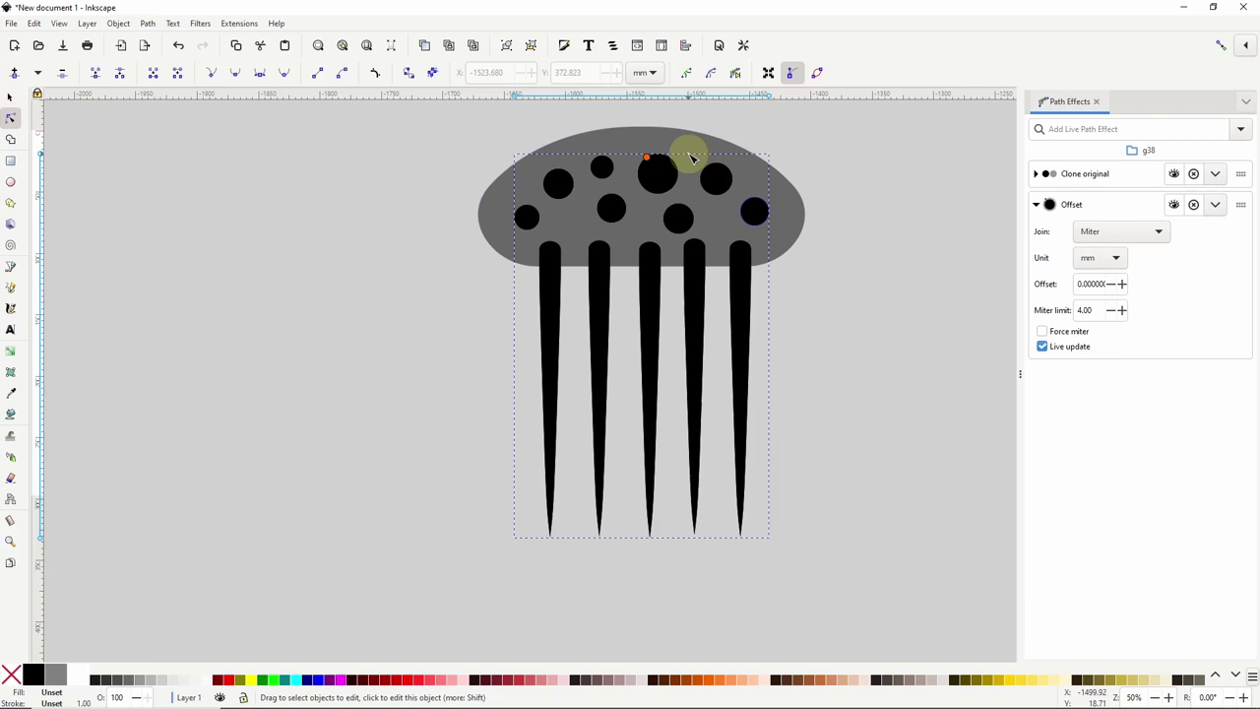
{"action": "scroll", "coordinate": [687, 157], "scroll_direction": "up", "scroll_amount": 1, "text": "ctrl"}
{"action": "left_click_drag", "start_coordinate": [644, 171], "coordinate": [645, 169]}
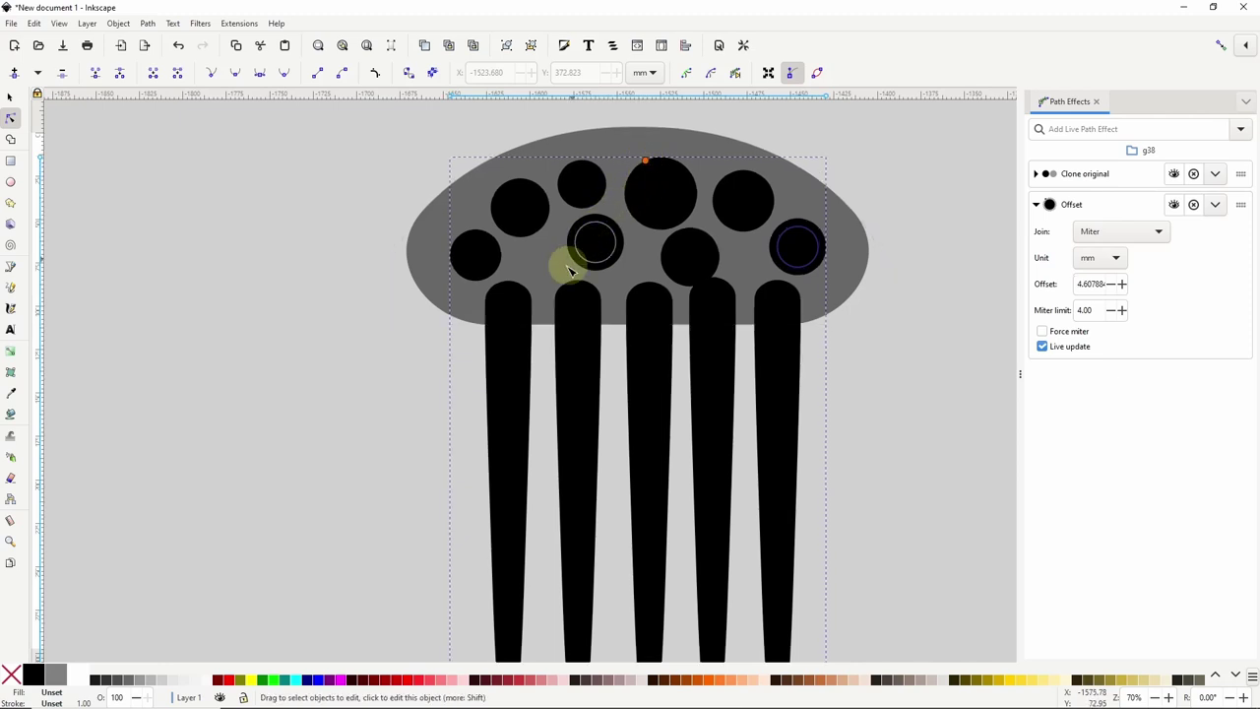
Step: Set the cloned group's opacity to 50 and widen its offset to about 4.95 mm
{"action": "double_click", "coordinate": [118, 697]}
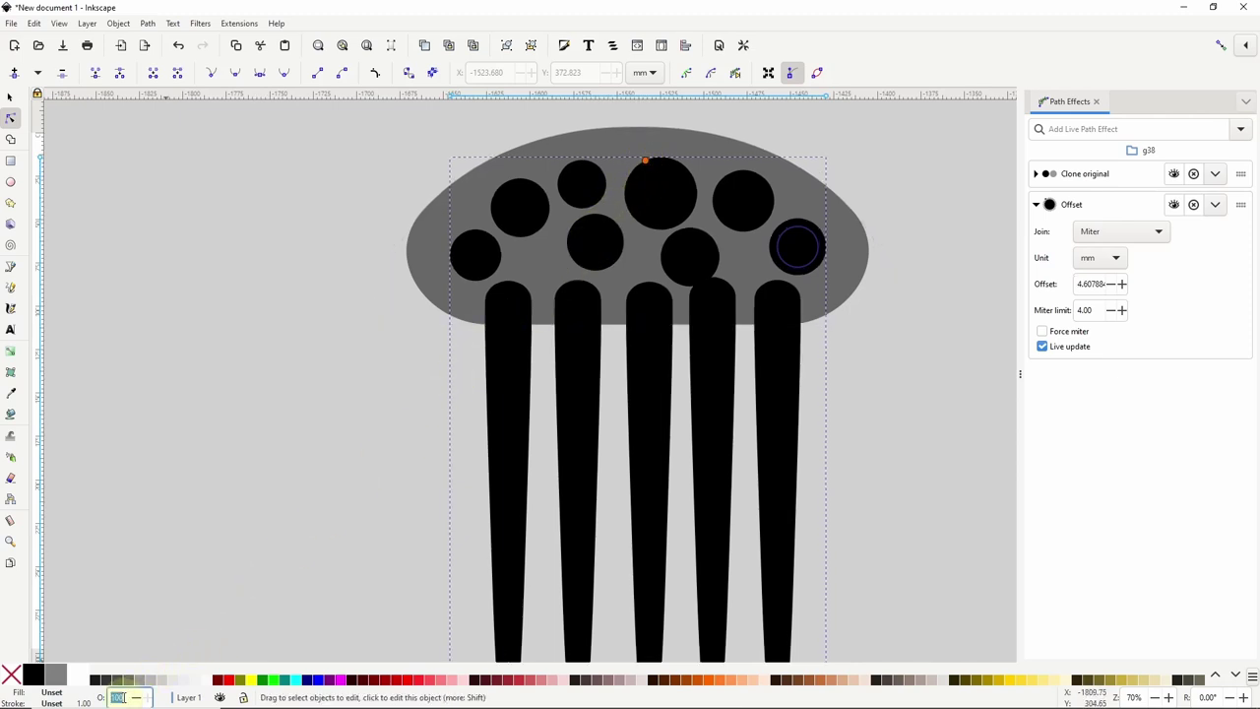
{"action": "key", "text": "Return"}
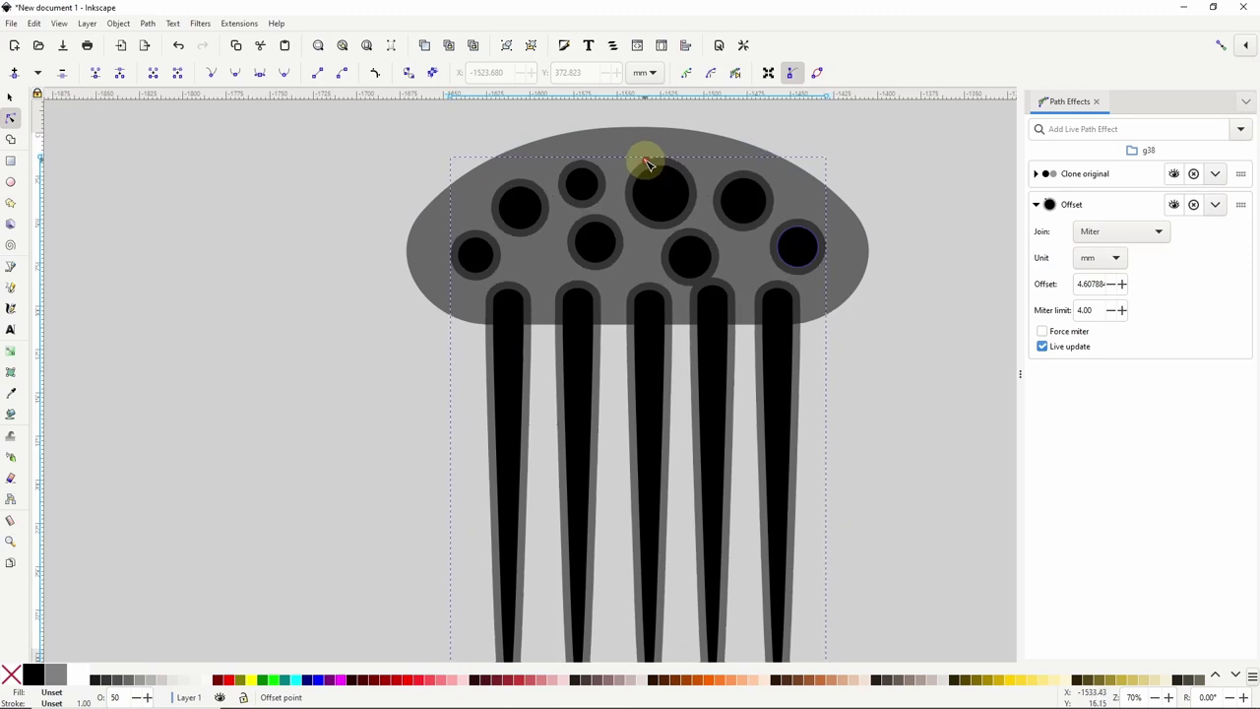
{"action": "left_click_drag", "start_coordinate": [645, 162], "coordinate": [645, 161]}
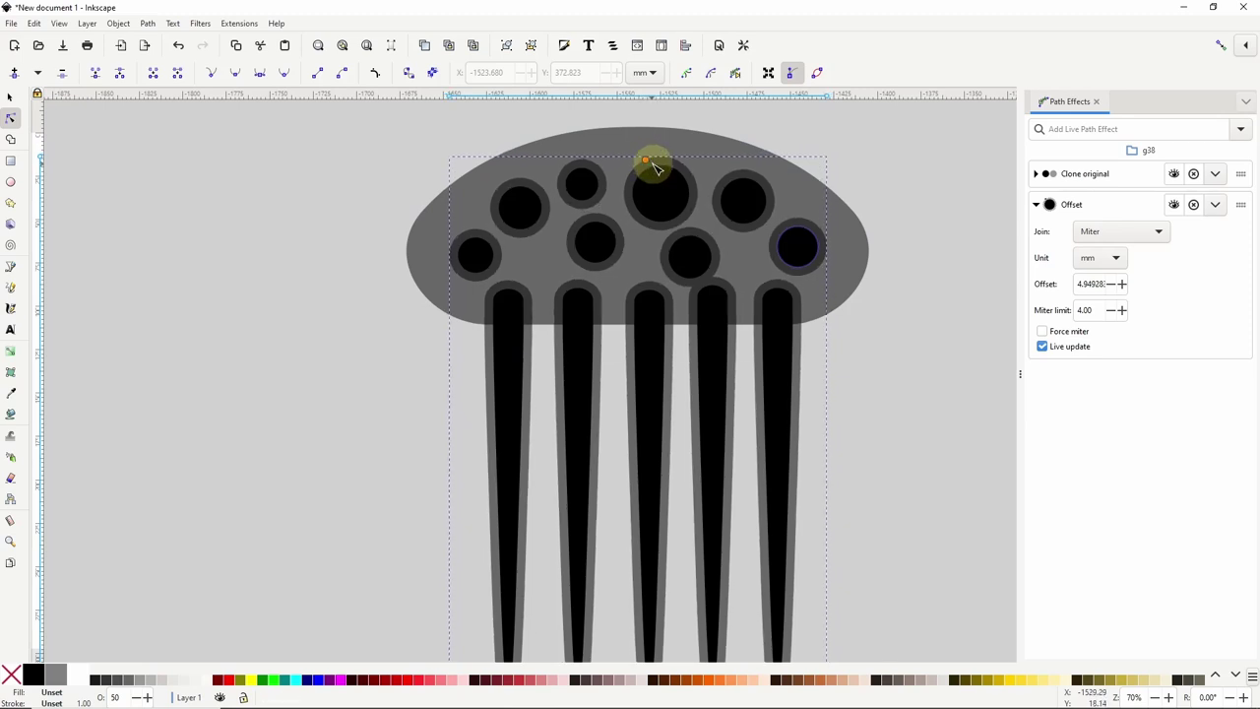
Step: Set the offset's join type to Rounded and copy the offset group to the clipboard
{"action": "left_click_drag", "start_coordinate": [849, 414], "coordinate": [813, 351]}
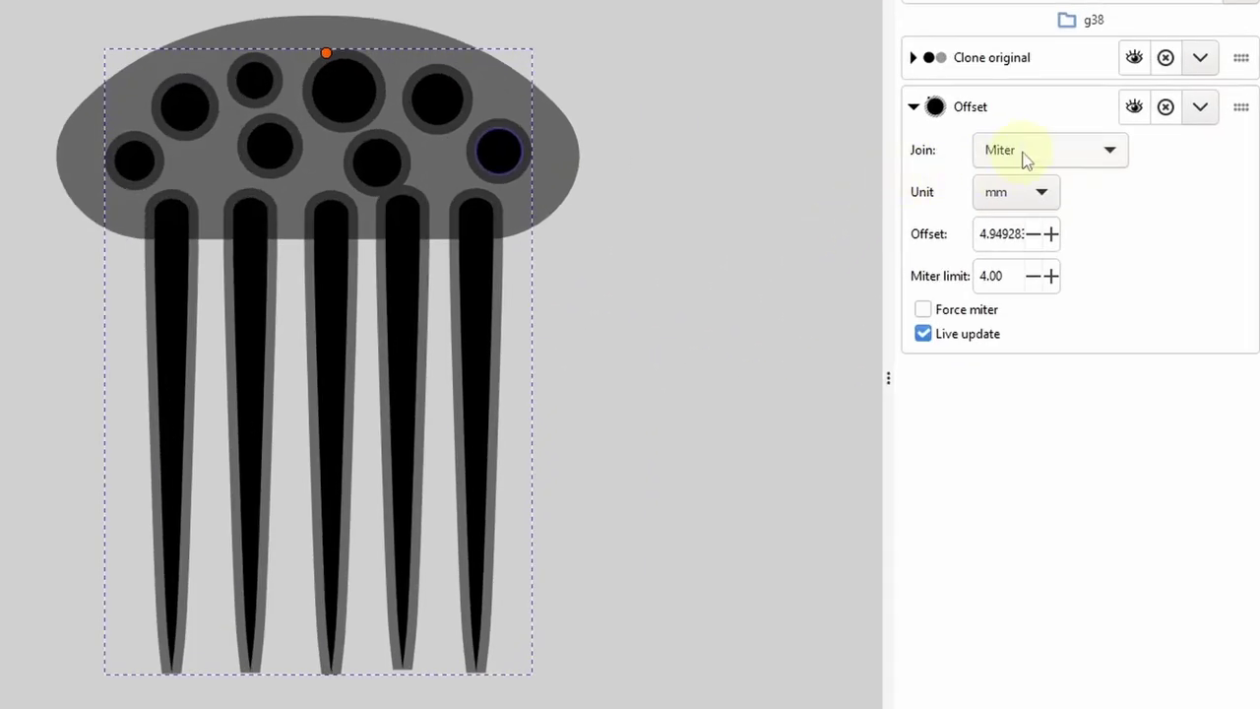
{"action": "left_click", "coordinate": [1024, 160]}
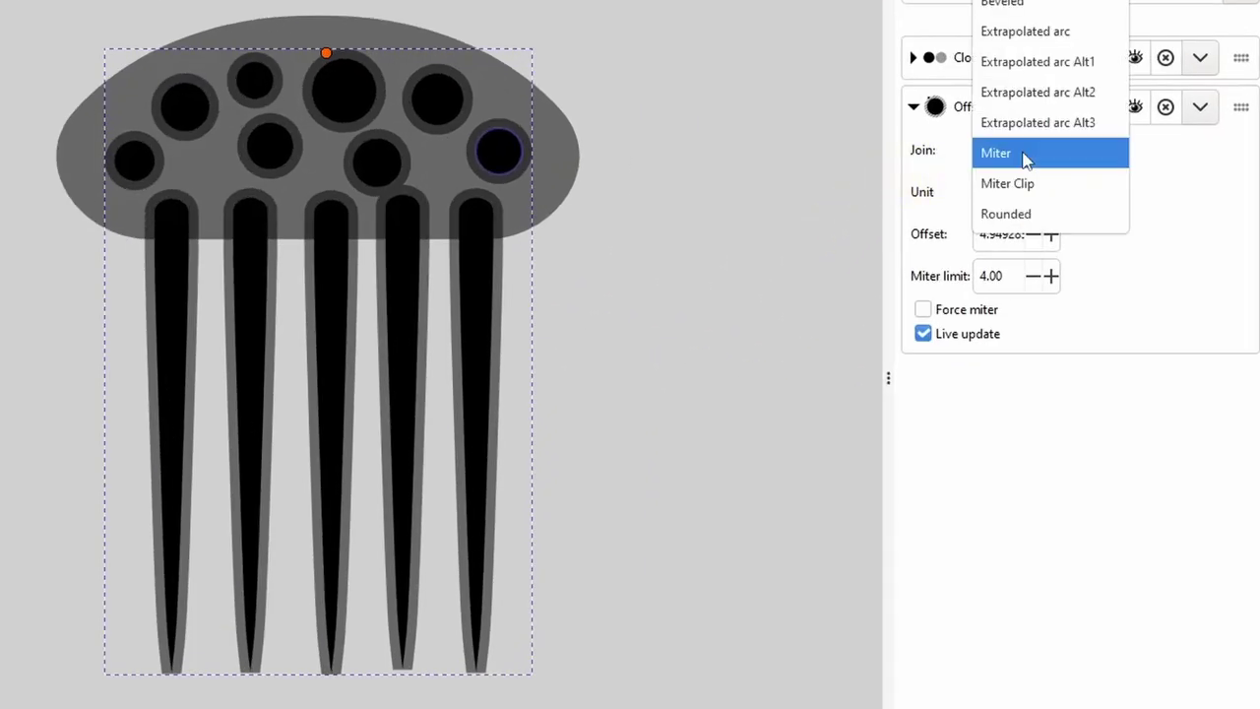
{"action": "left_click", "coordinate": [1014, 216]}
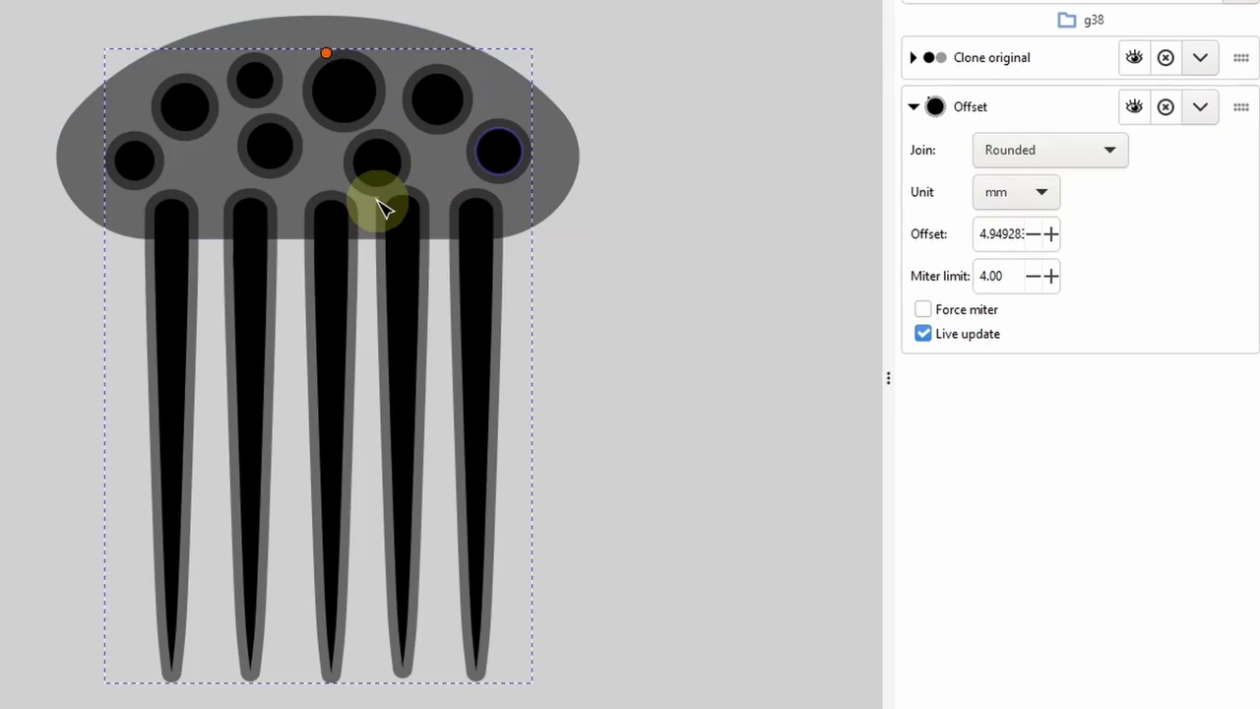
{"action": "right_click", "coordinate": [448, 109]}
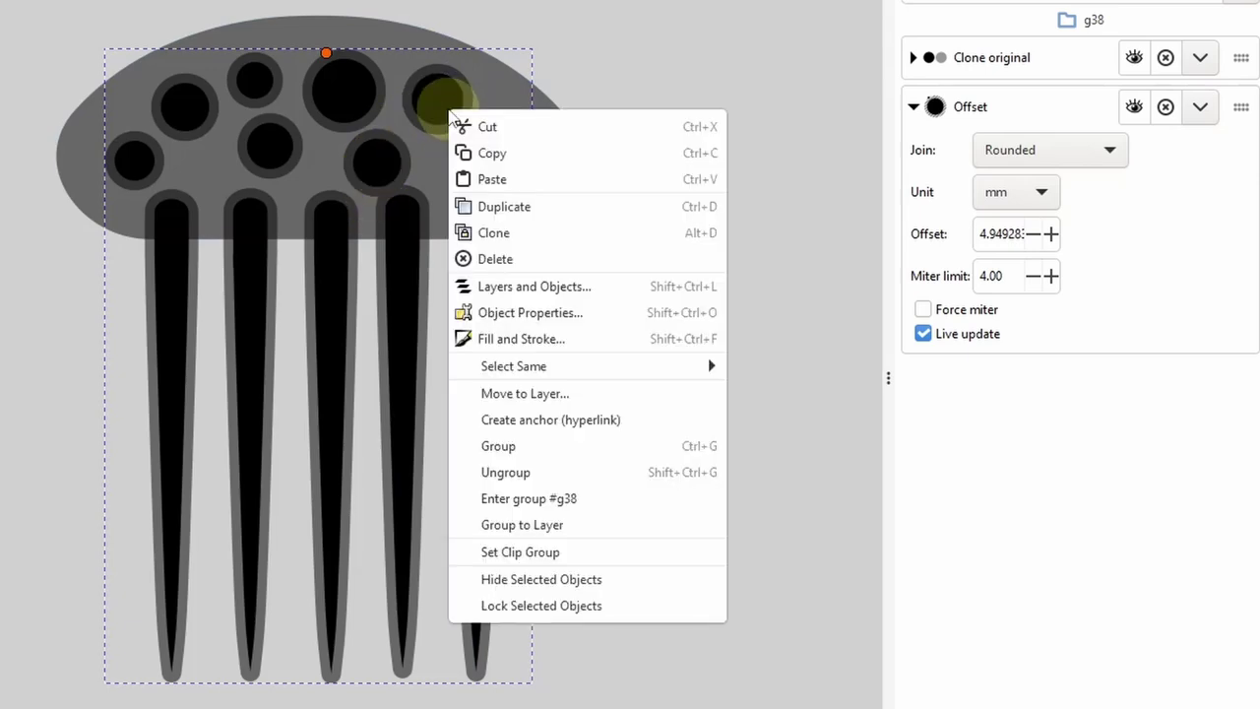
{"action": "left_click", "coordinate": [498, 156]}
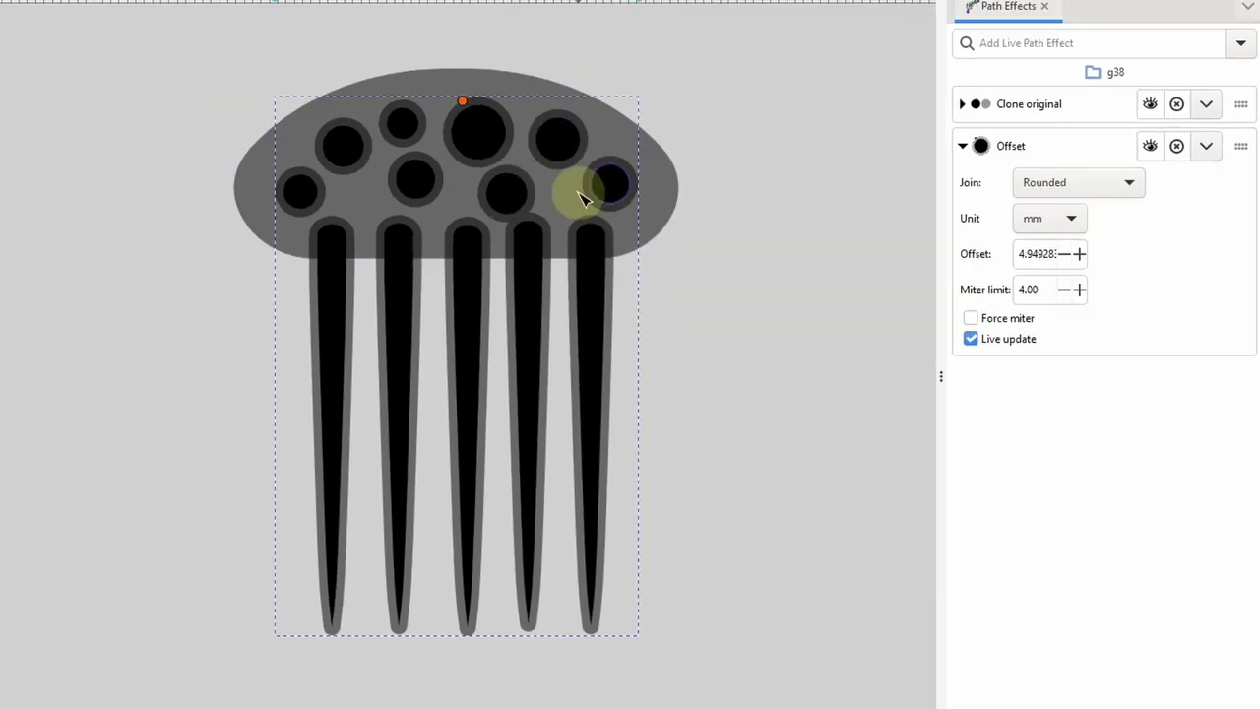
Step: Select the dome and add the Boolean operation effect to it
{"action": "left_click", "coordinate": [12, 97]}
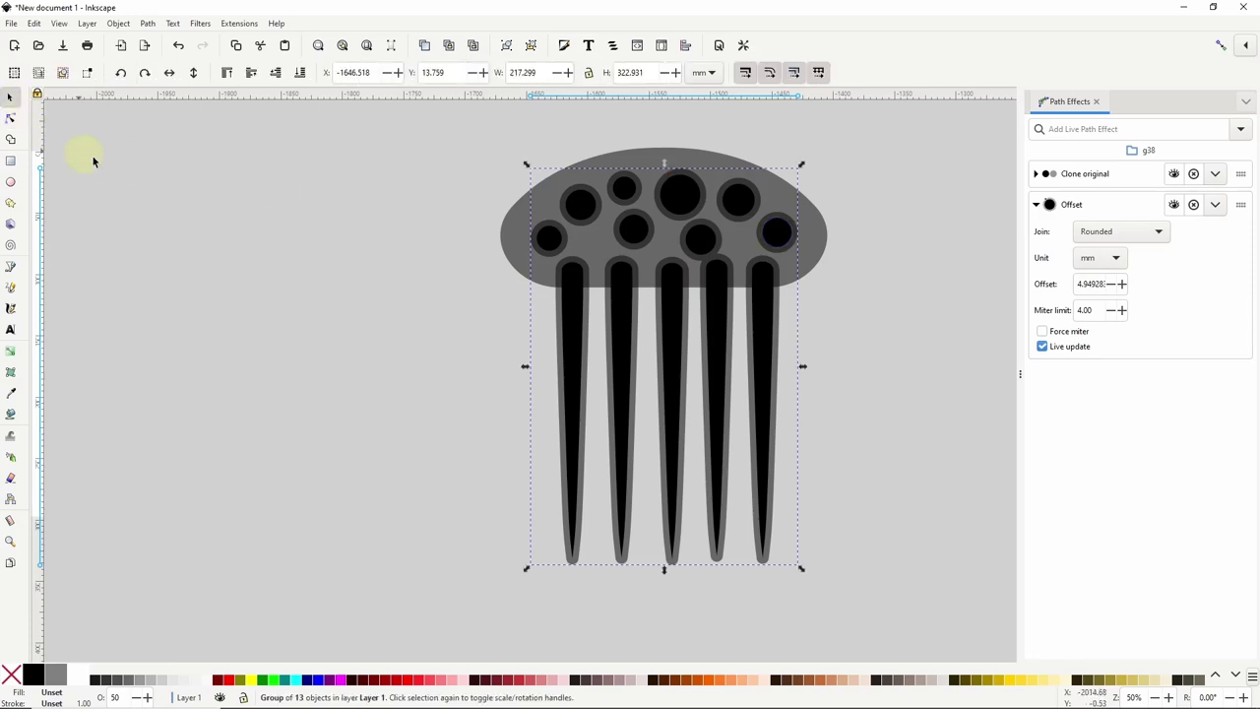
{"action": "left_click", "coordinate": [639, 156]}
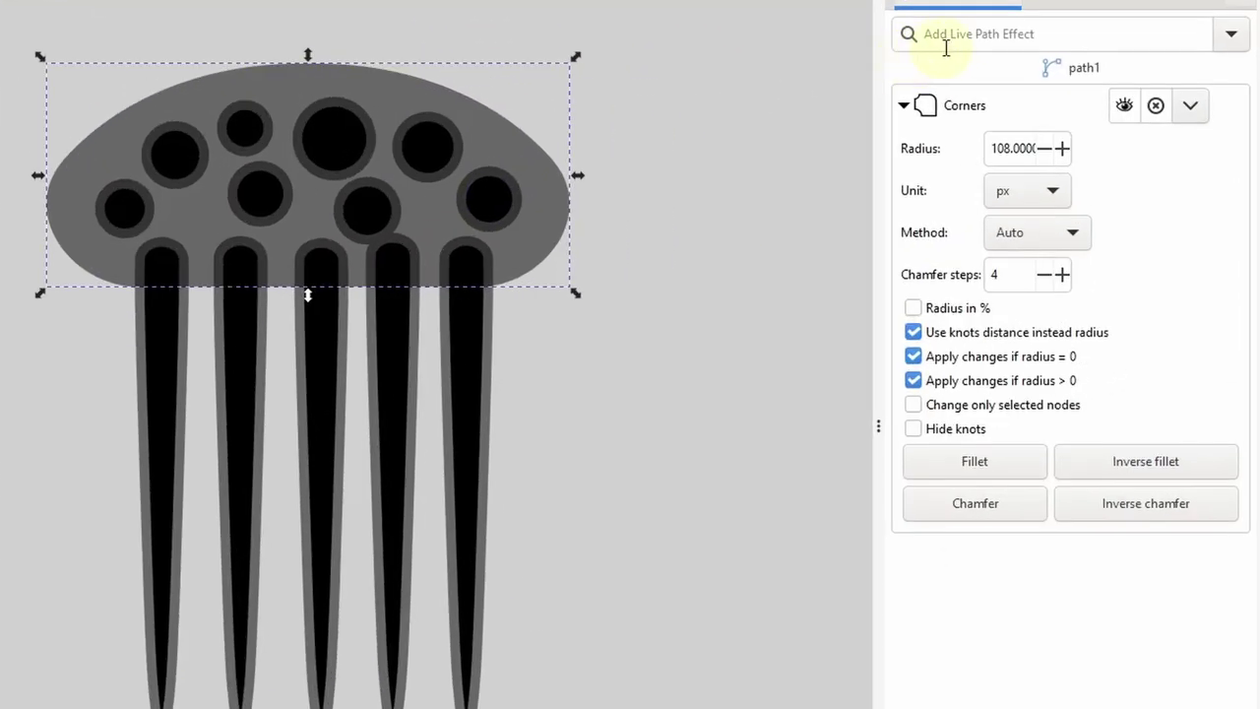
{"action": "left_click", "coordinate": [1071, 132]}
{"action": "type", "text": "bool"}
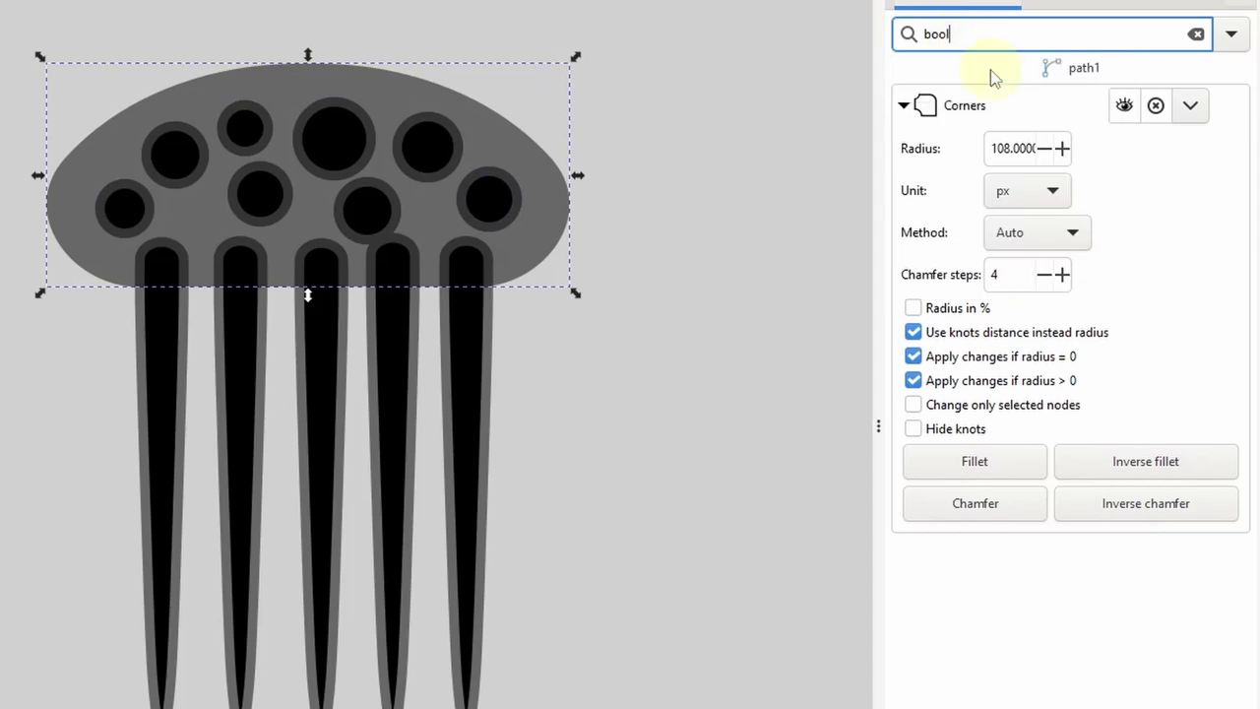
{"action": "key", "text": "Return"}
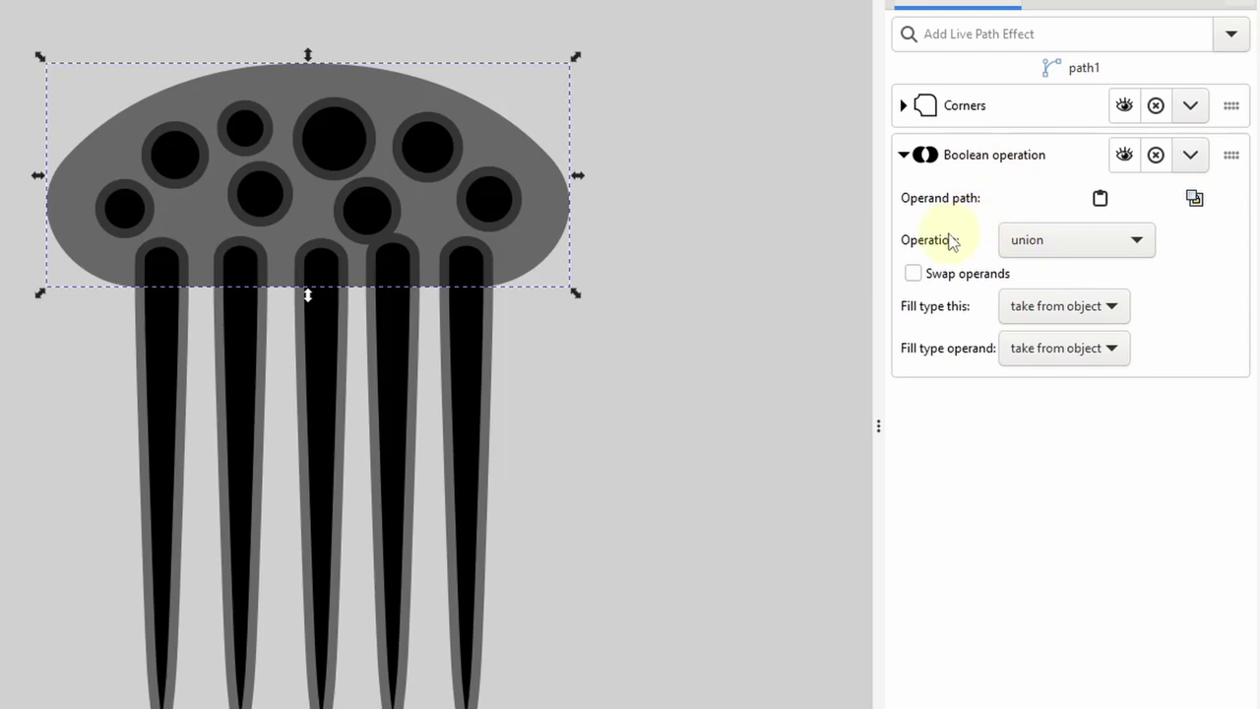
Step: Link the copied offset group as the Boolean operand and set the operation to difference, cutting gaps into the dome
{"action": "left_click", "coordinate": [1039, 246]}
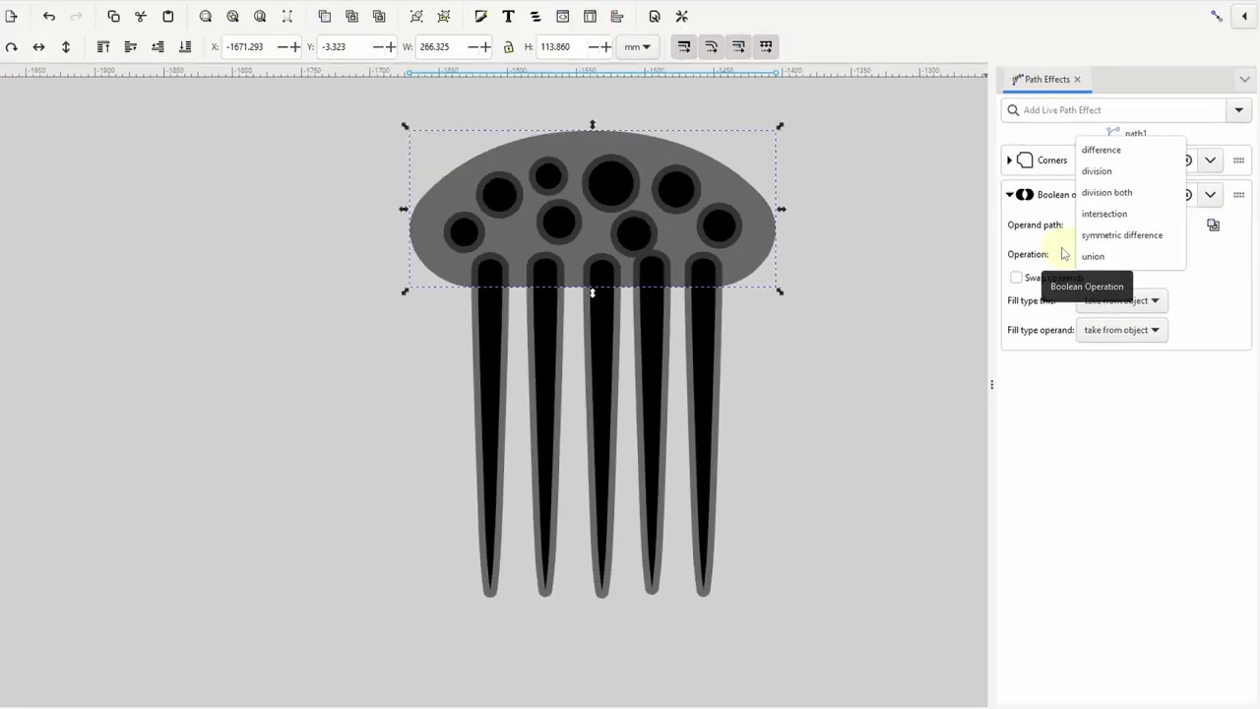
{"action": "left_click", "coordinate": [974, 237]}
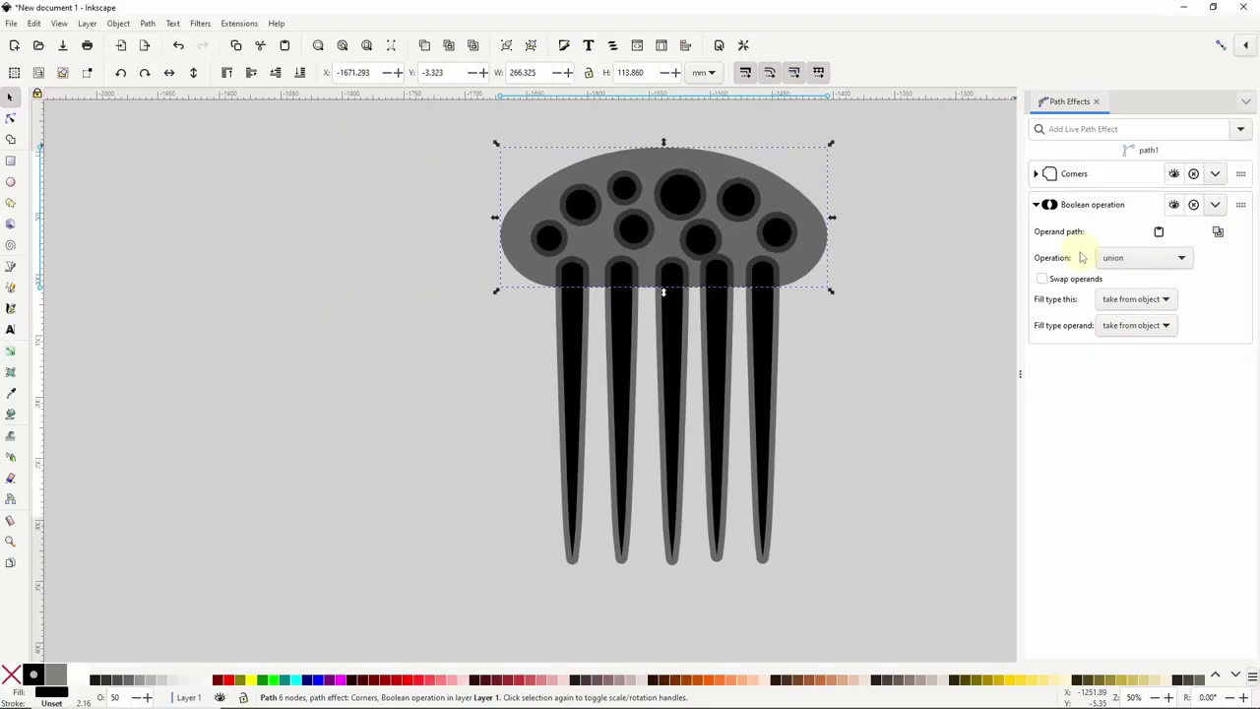
{"action": "left_click", "coordinate": [148, 24]}
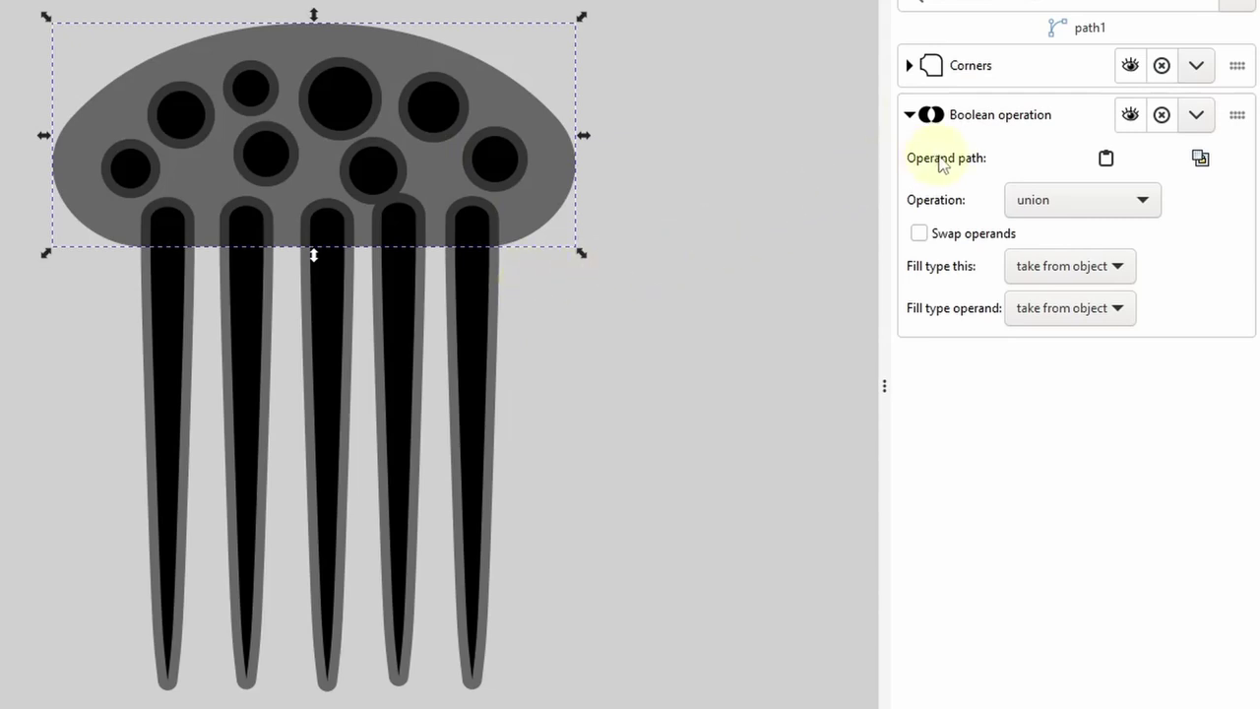
{"action": "left_click", "coordinate": [1106, 160]}
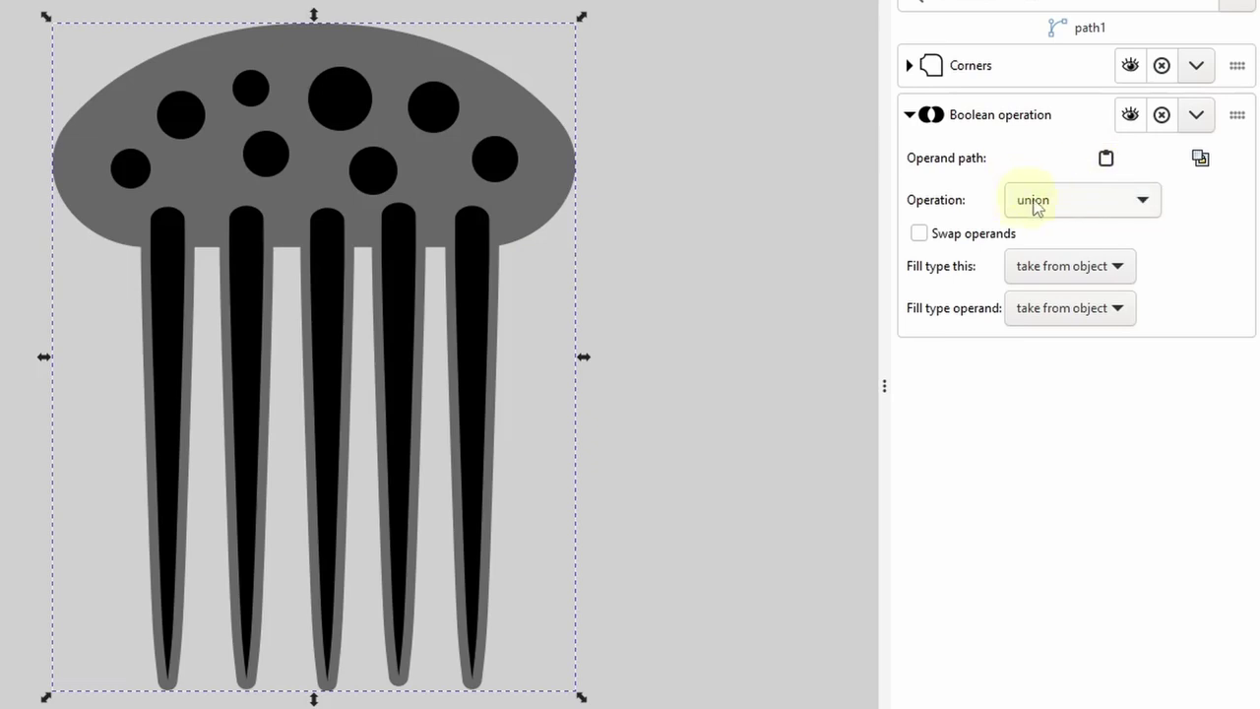
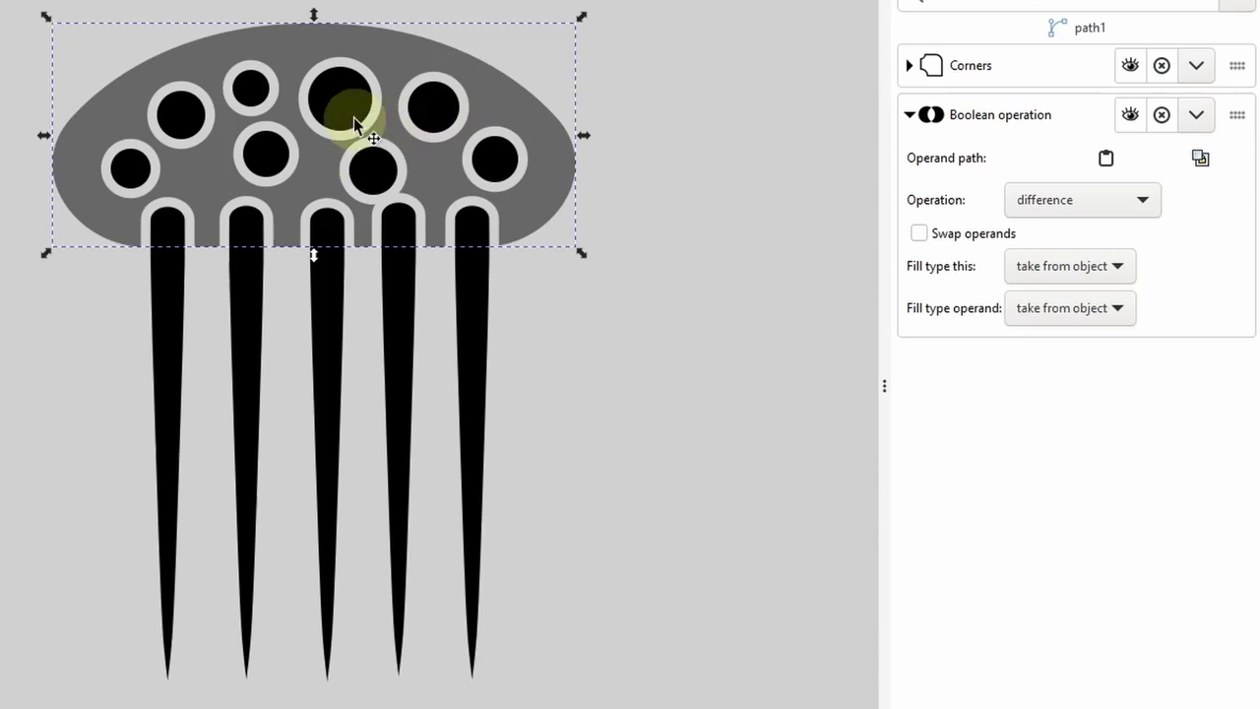
Step: Lower the hidden offset group to the bottom of the stack and select the original group of tentacles and spots
{"action": "left_click", "coordinate": [399, 294]}
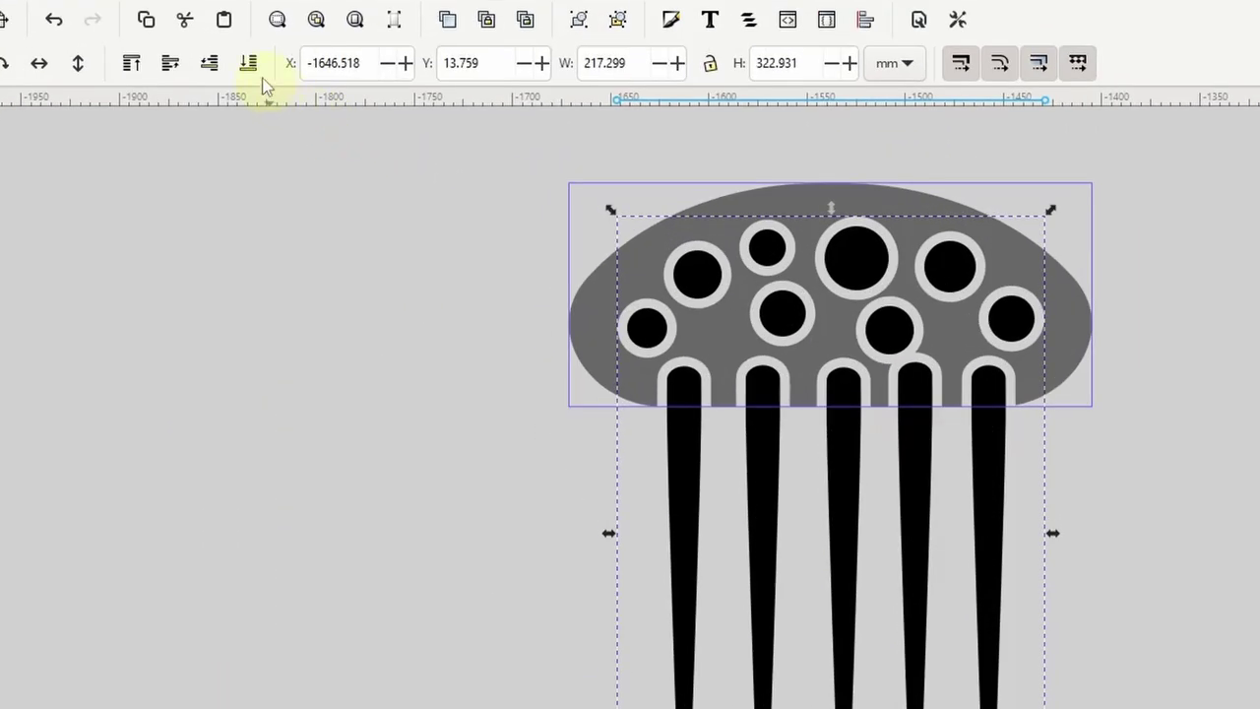
{"action": "left_click", "coordinate": [250, 65]}
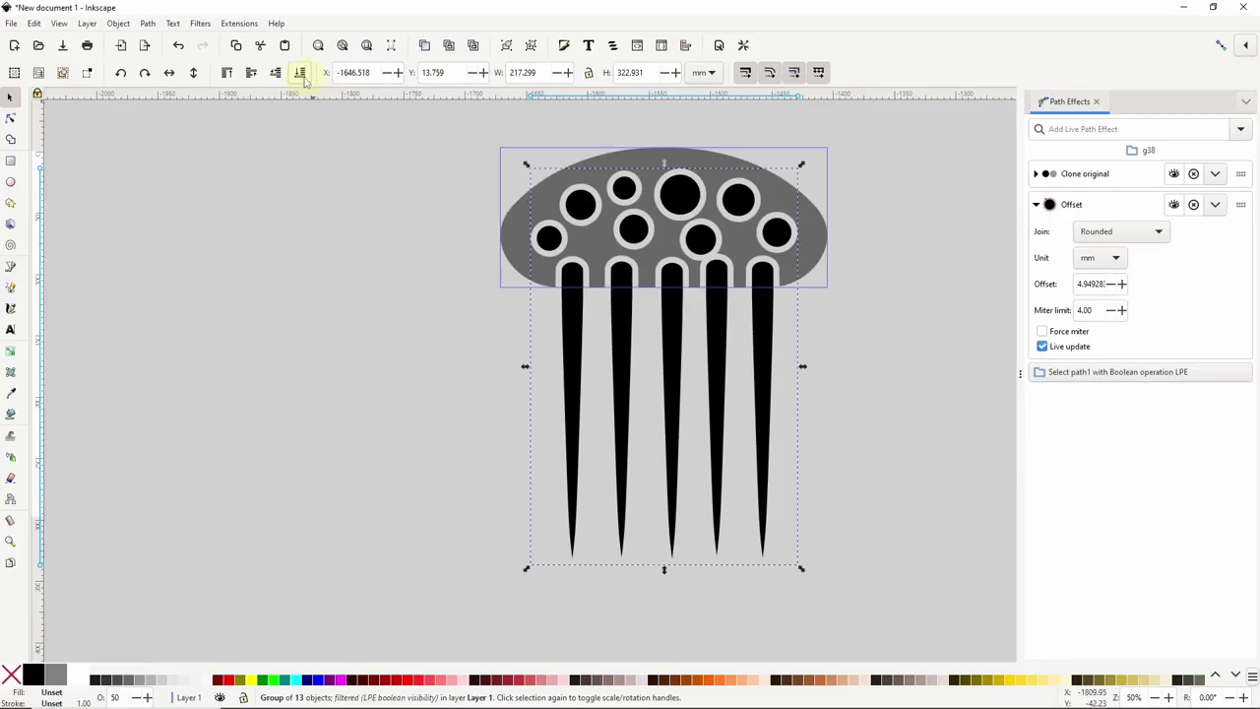
{"action": "left_click", "coordinate": [671, 291]}
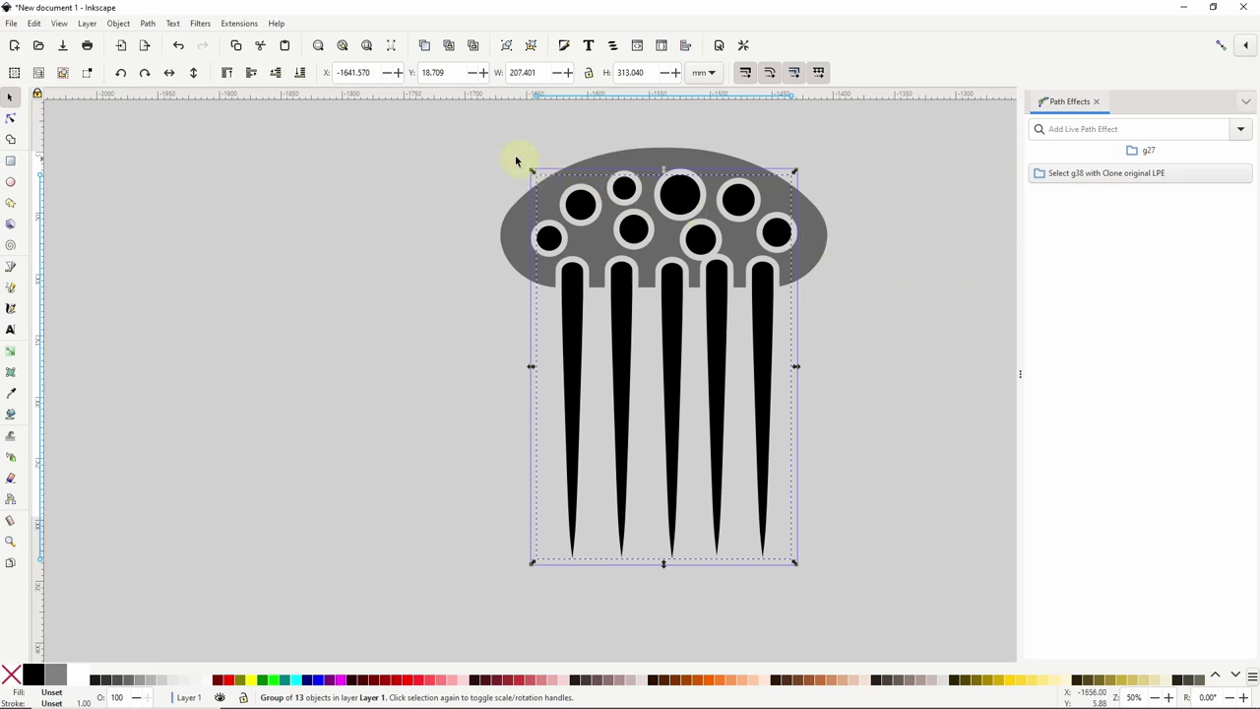
Step: Select all three jellyfish objects together, duplicate them, and place the copy about 362 mm to the right of the original
{"action": "left_click_drag", "start_coordinate": [470, 127], "coordinate": [896, 594]}
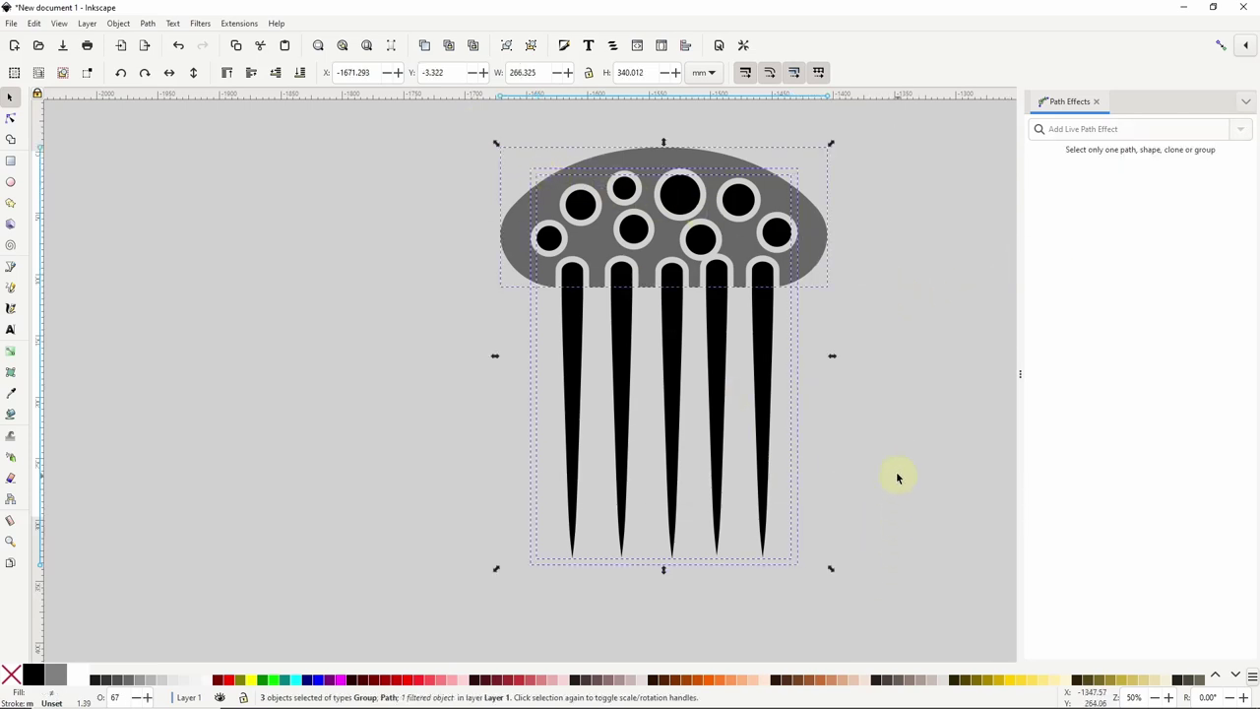
{"action": "scroll", "coordinate": [902, 448], "scroll_direction": "down", "scroll_amount": 1}
{"action": "scroll", "coordinate": [906, 444], "scroll_direction": "right", "scroll_amount": 10}
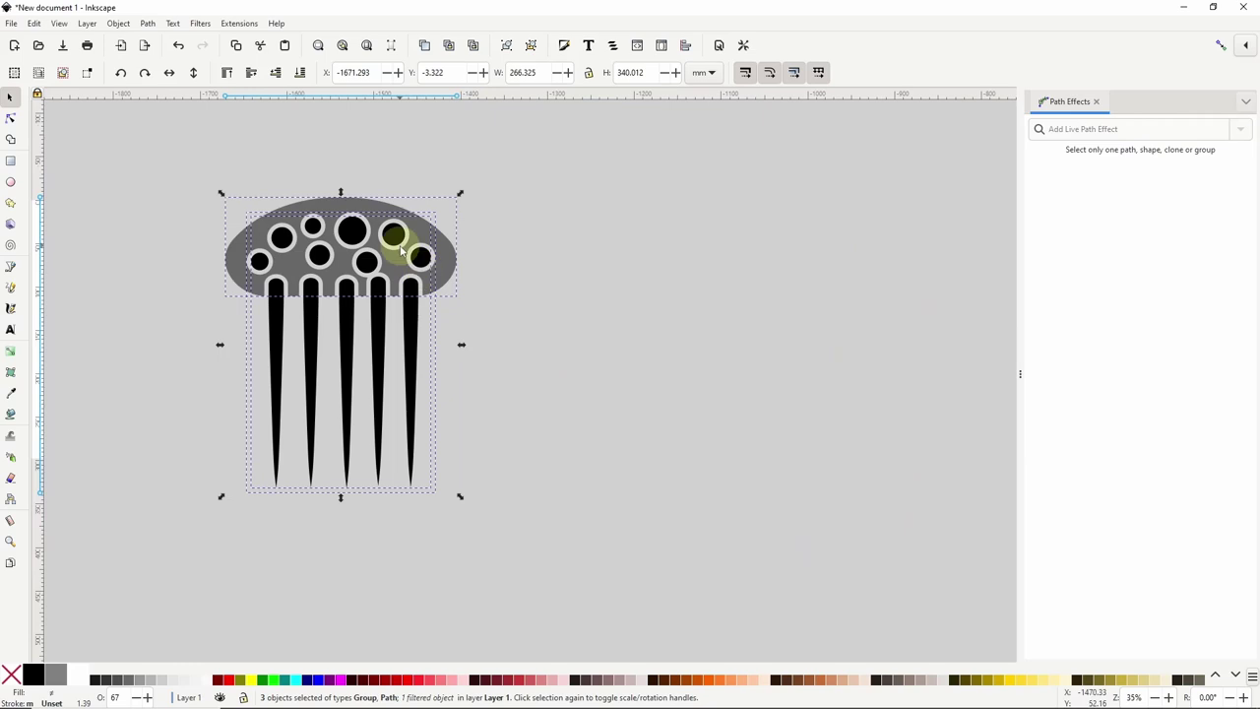
{"action": "right_click", "coordinate": [399, 246]}
{"action": "left_click", "coordinate": [436, 307]}
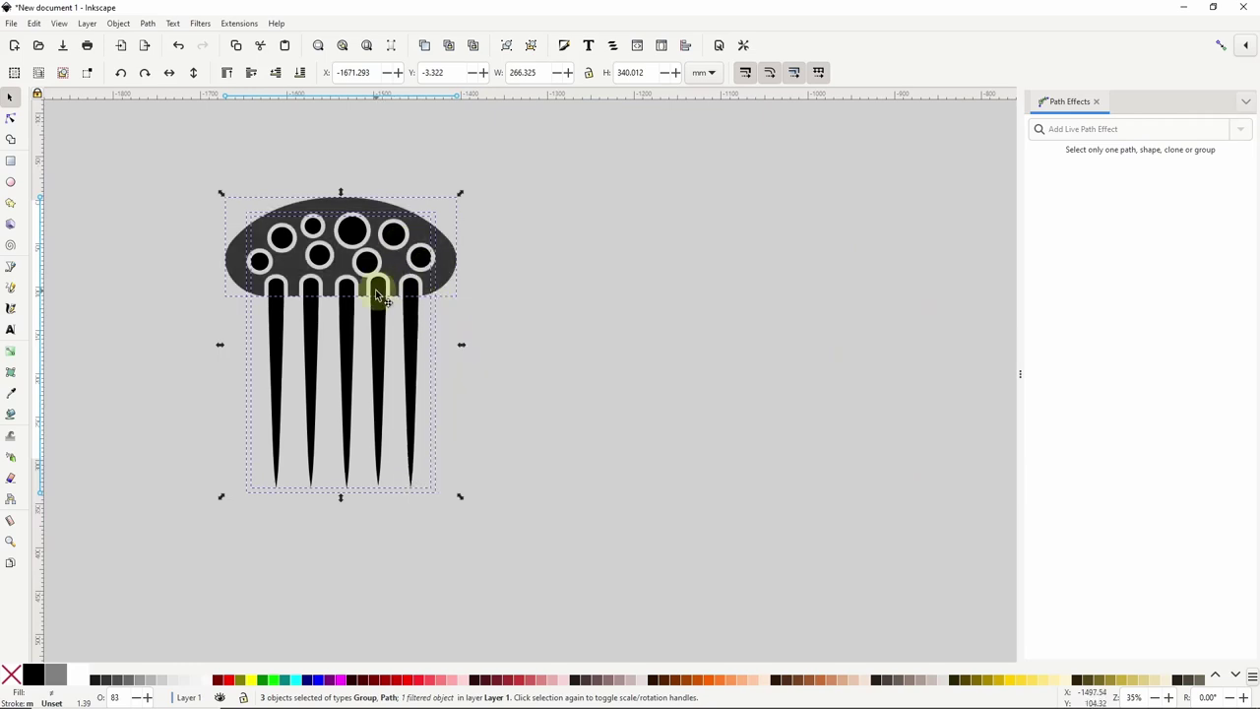
{"action": "left_click_drag", "start_coordinate": [376, 293], "coordinate": [694, 300]}
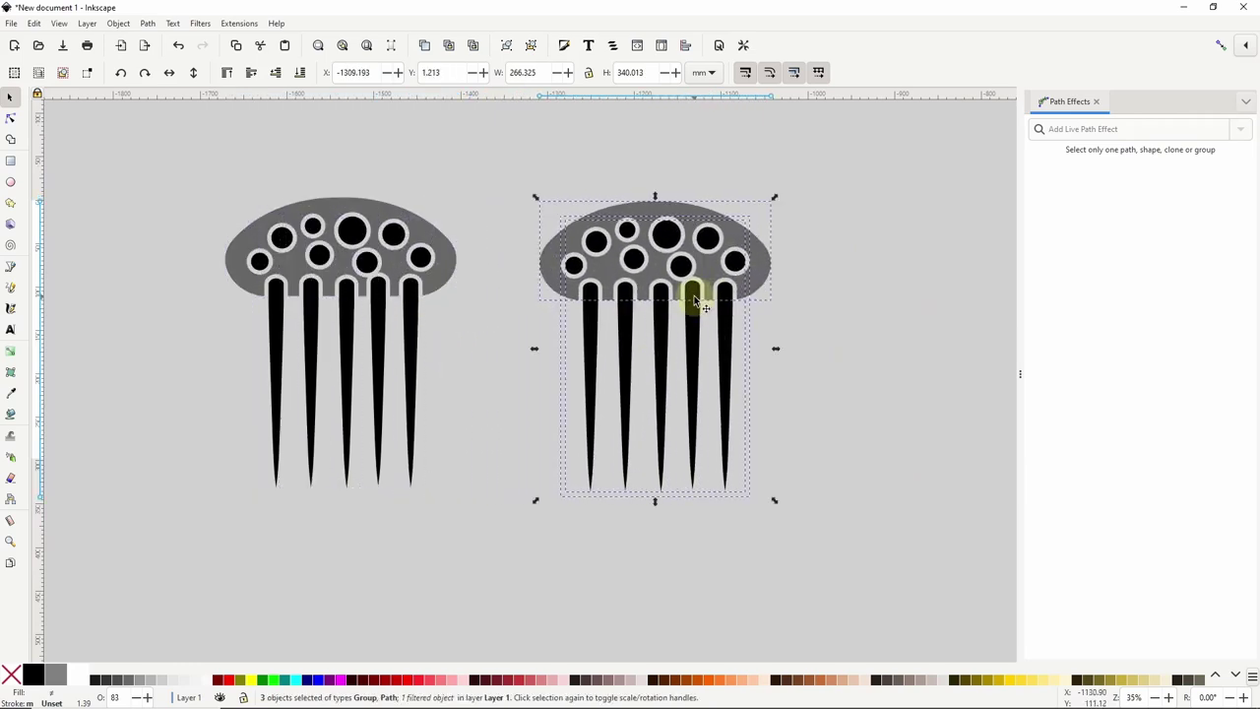
{"action": "left_click", "coordinate": [525, 175]}
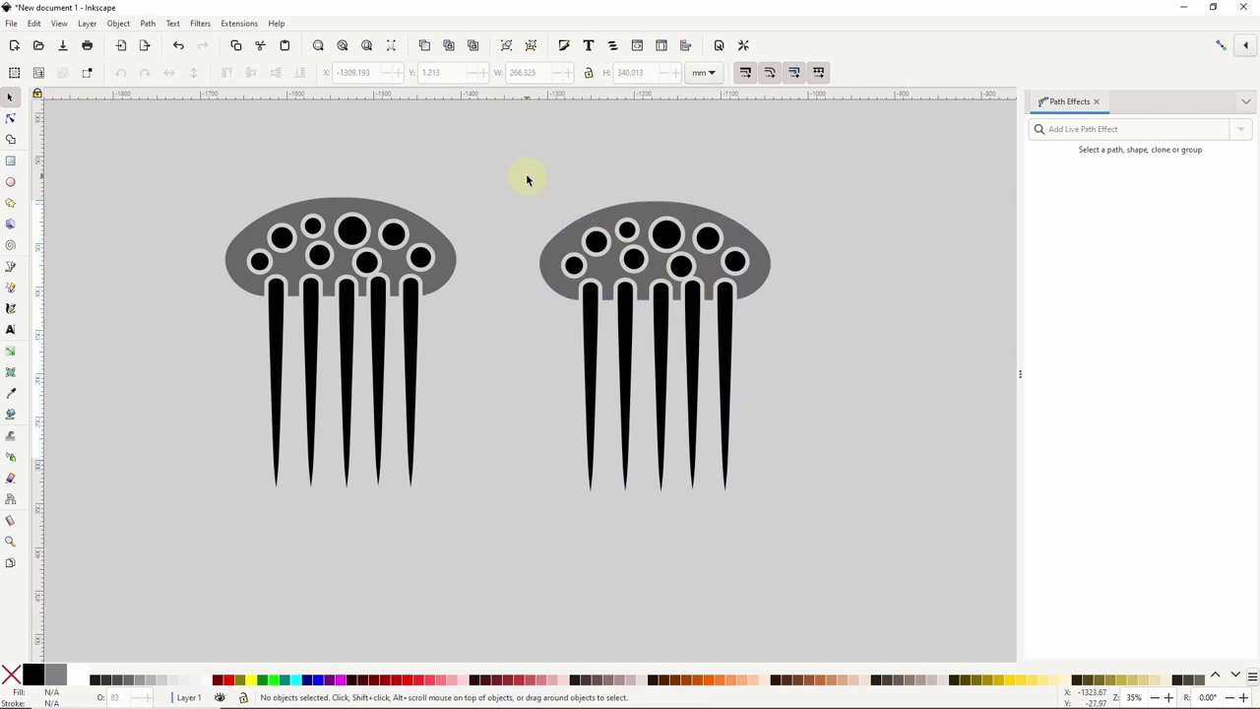
Step: Enter the copied jellyfish's group of tentacles and spots and select individual objects inside it
{"action": "right_click", "coordinate": [624, 303]}
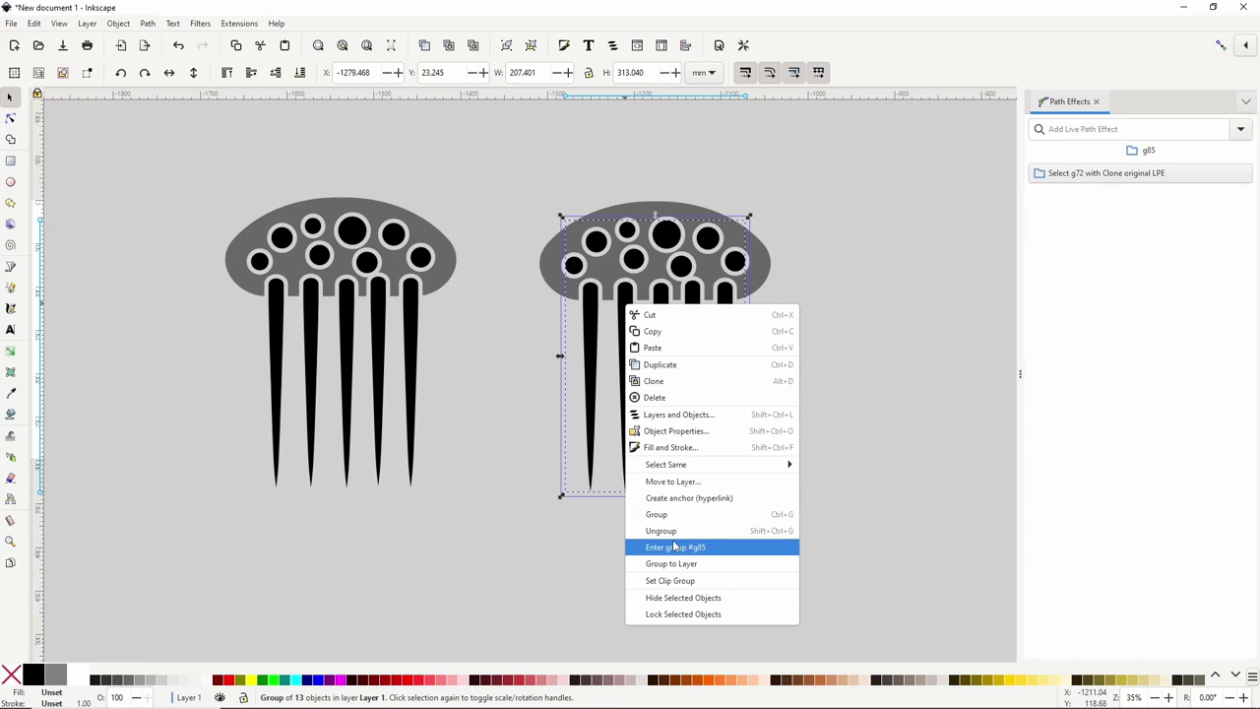
{"action": "key", "text": "Escape"}
{"action": "key", "text": "Escape"}
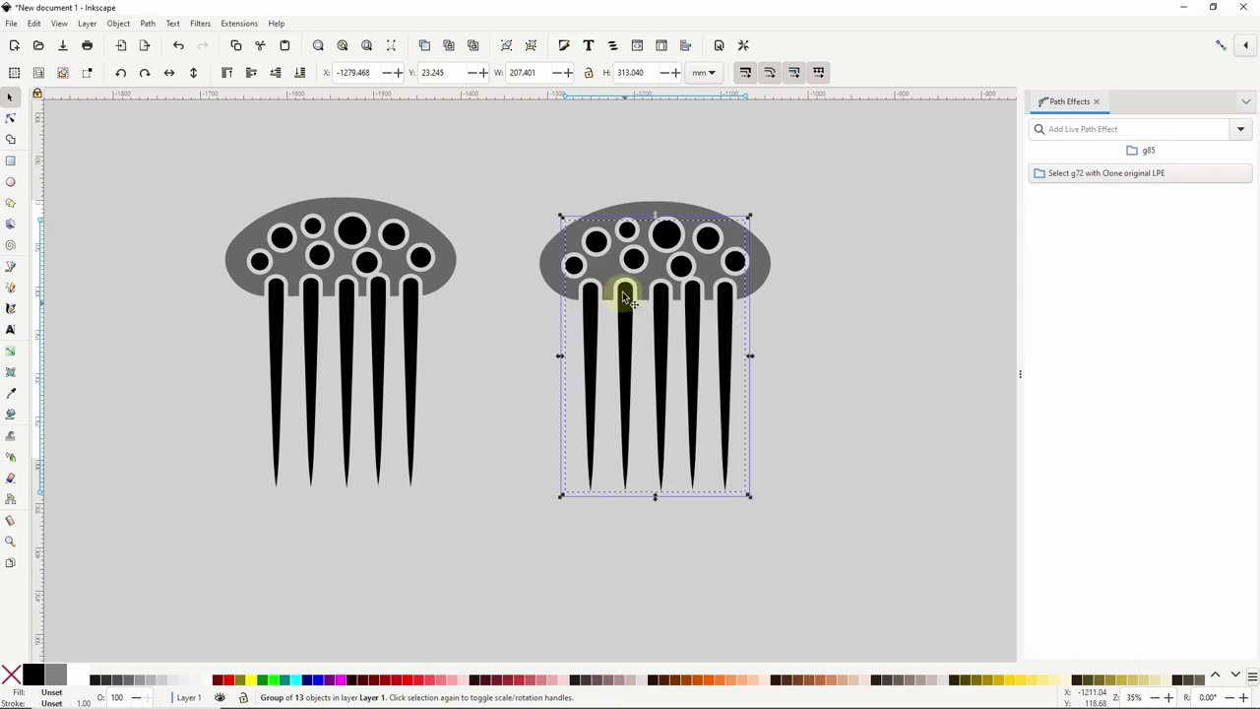
{"action": "left_click", "coordinate": [591, 309]}
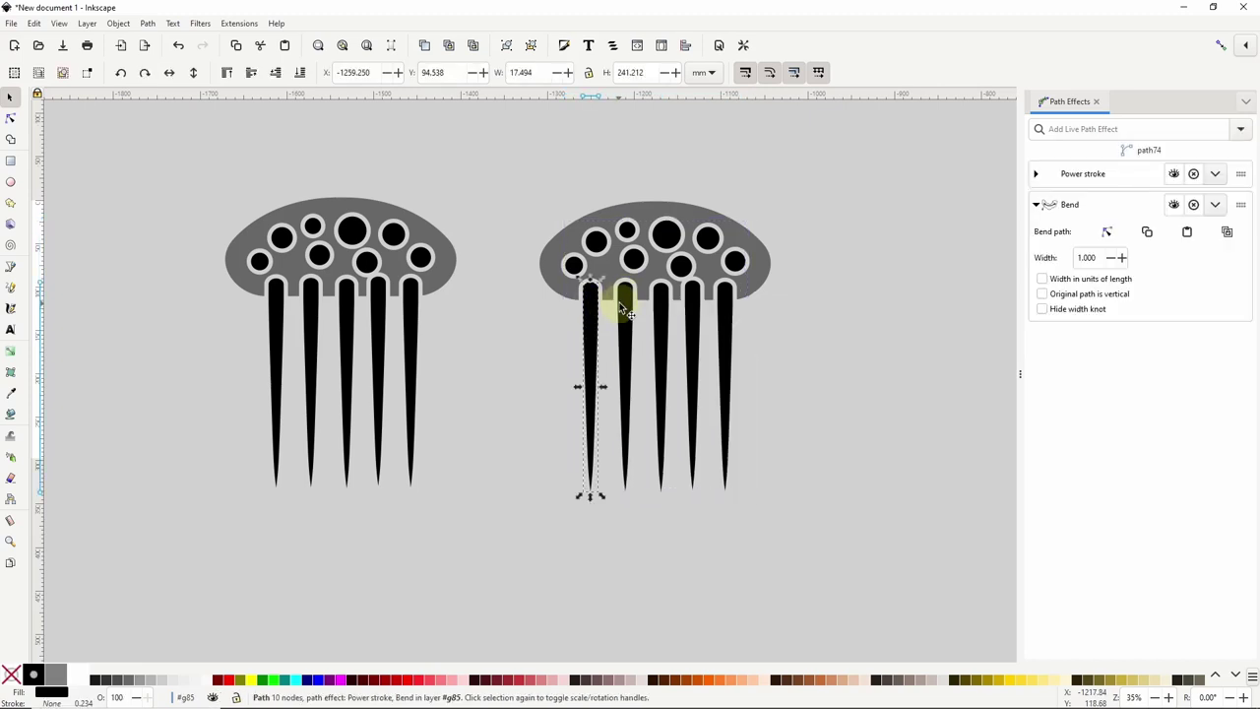
{"action": "left_click", "coordinate": [624, 286]}
{"action": "left_click", "coordinate": [633, 262]}
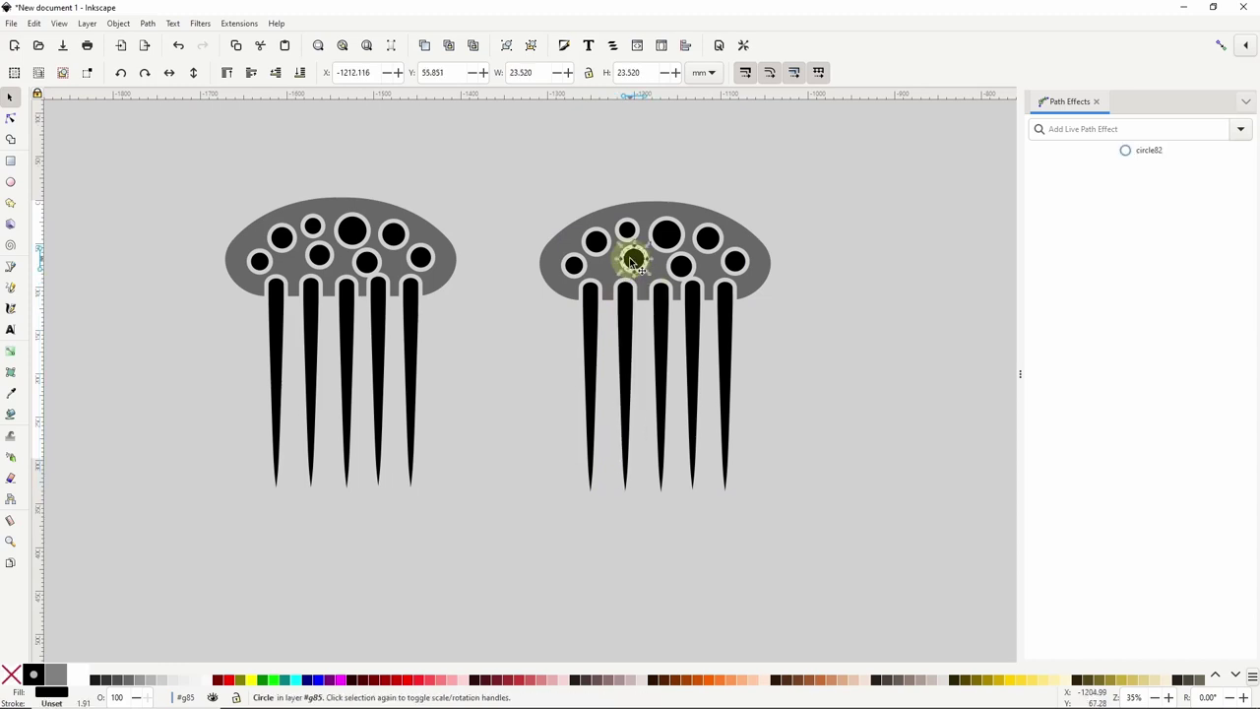
Step: Shrink the largest spot in the copied dome to about 26.6 mm and move the spot below it about 3.8 mm left and 4.5 mm up
{"action": "left_click", "coordinate": [665, 232]}
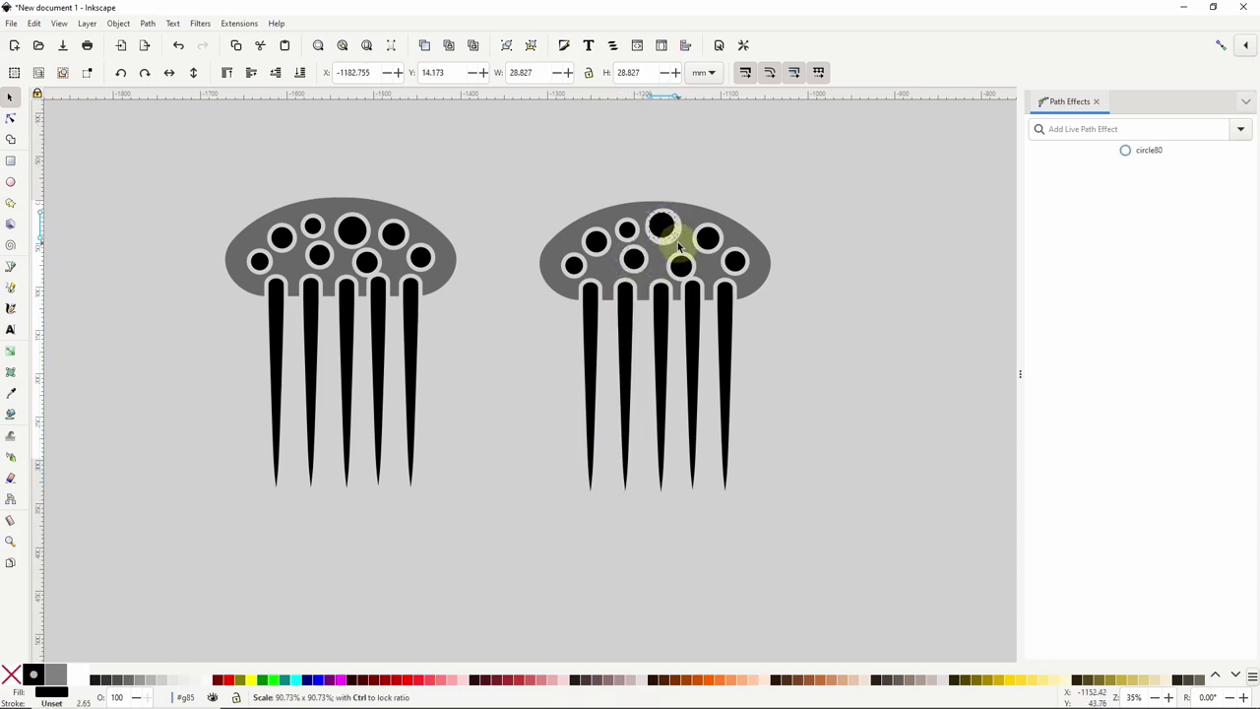
{"action": "left_click", "coordinate": [670, 233]}
{"action": "left_click_drag", "start_coordinate": [668, 231], "coordinate": [680, 246]}
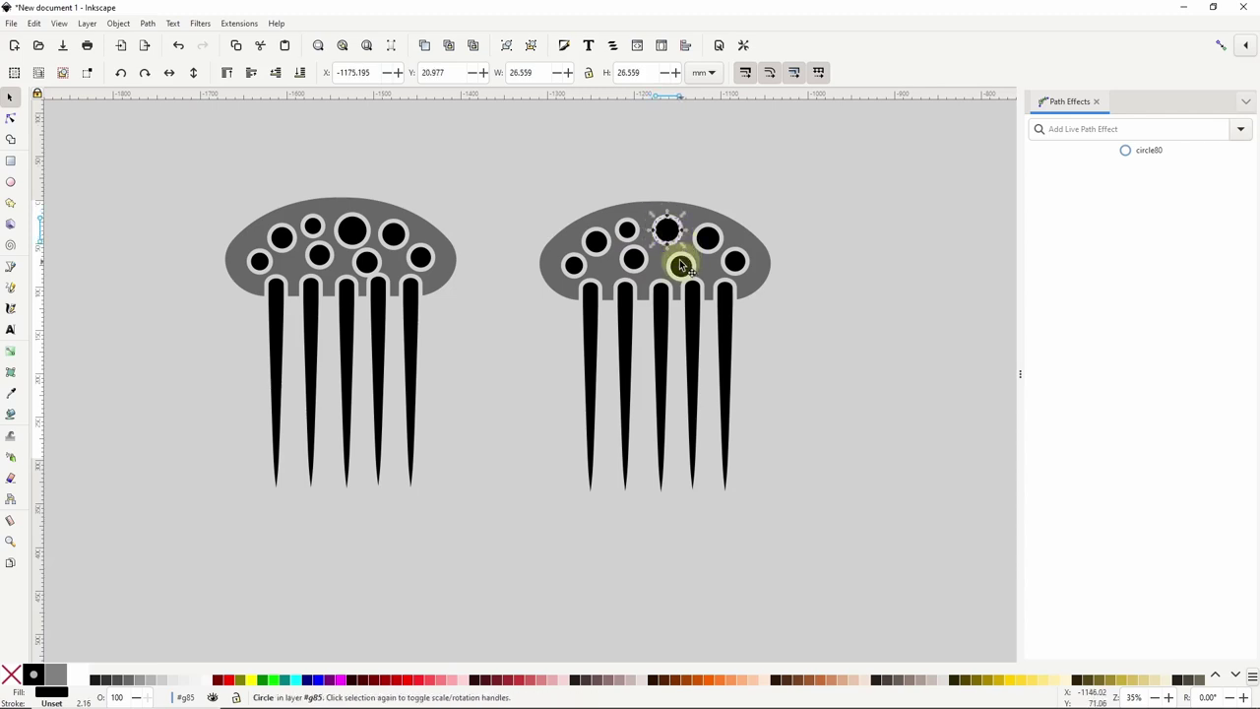
{"action": "left_click", "coordinate": [680, 262]}
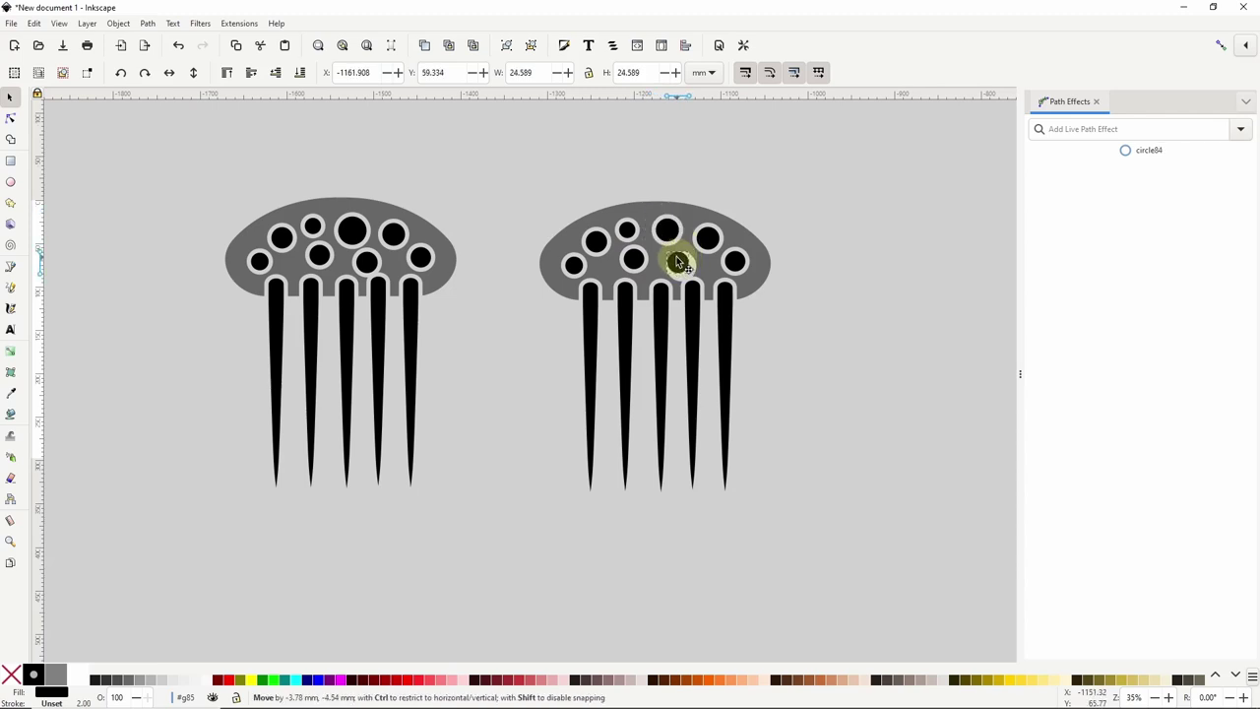
Step: Edit the Bend path of the copy's leftmost tentacle into a wavy curve with an added middle node and its tip swept outward to the left
{"action": "left_click", "coordinate": [594, 305]}
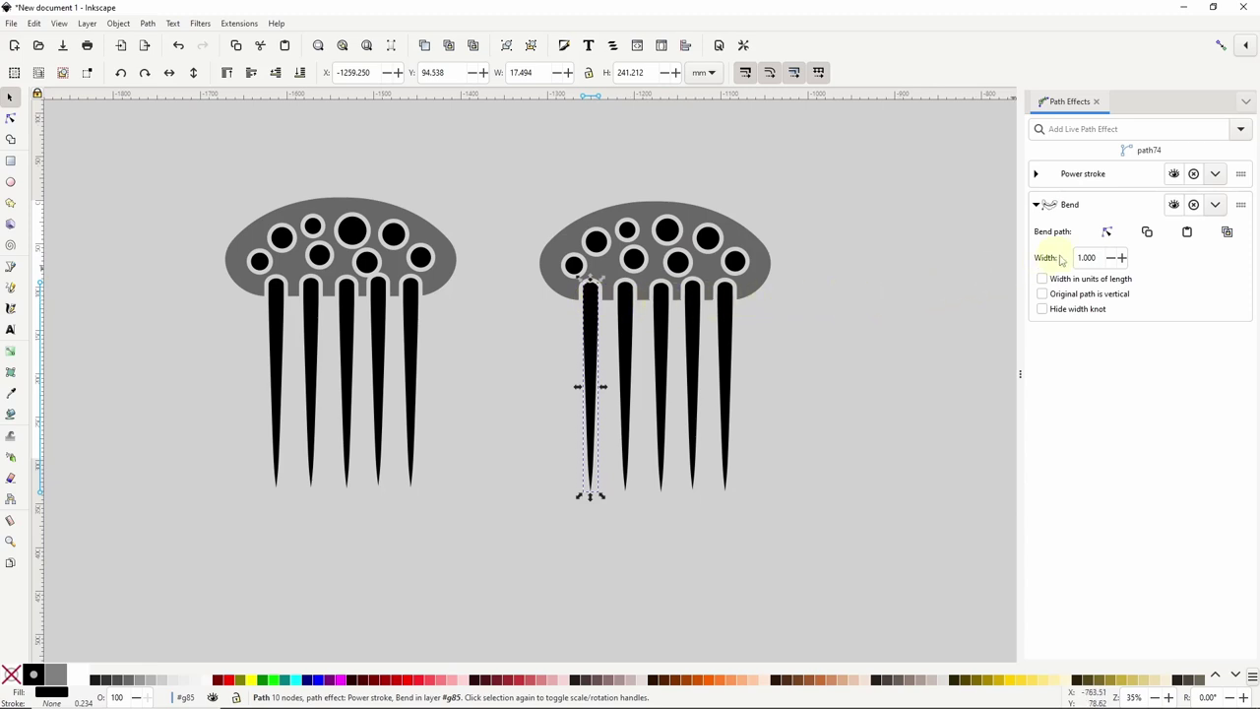
{"action": "left_click", "coordinate": [1107, 232]}
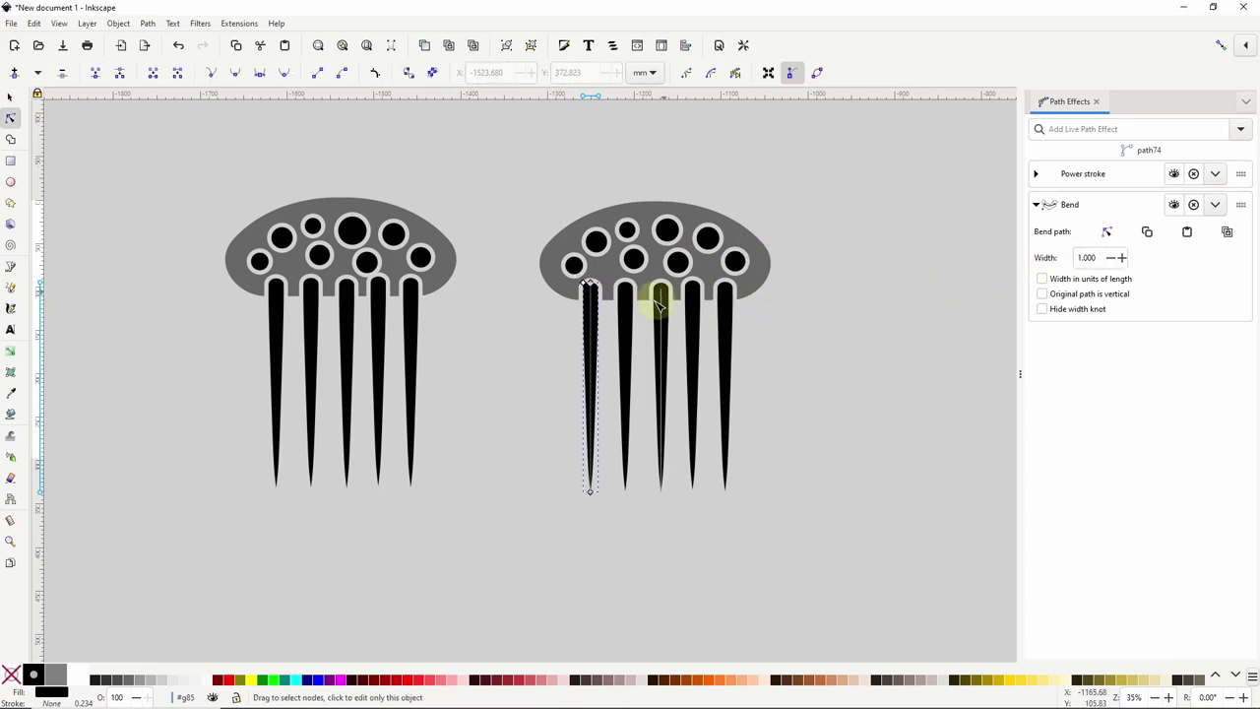
{"action": "left_click_drag", "start_coordinate": [591, 363], "coordinate": [598, 358]}
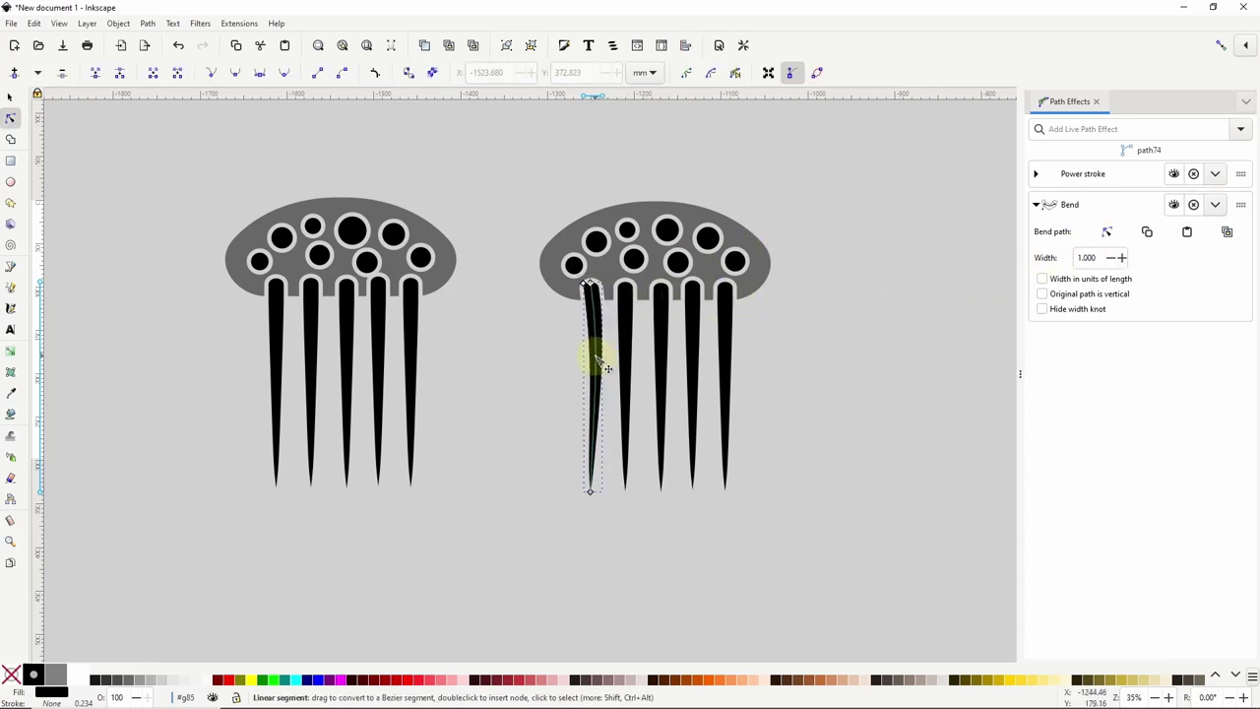
{"action": "left_click_drag", "start_coordinate": [592, 493], "coordinate": [557, 480]}
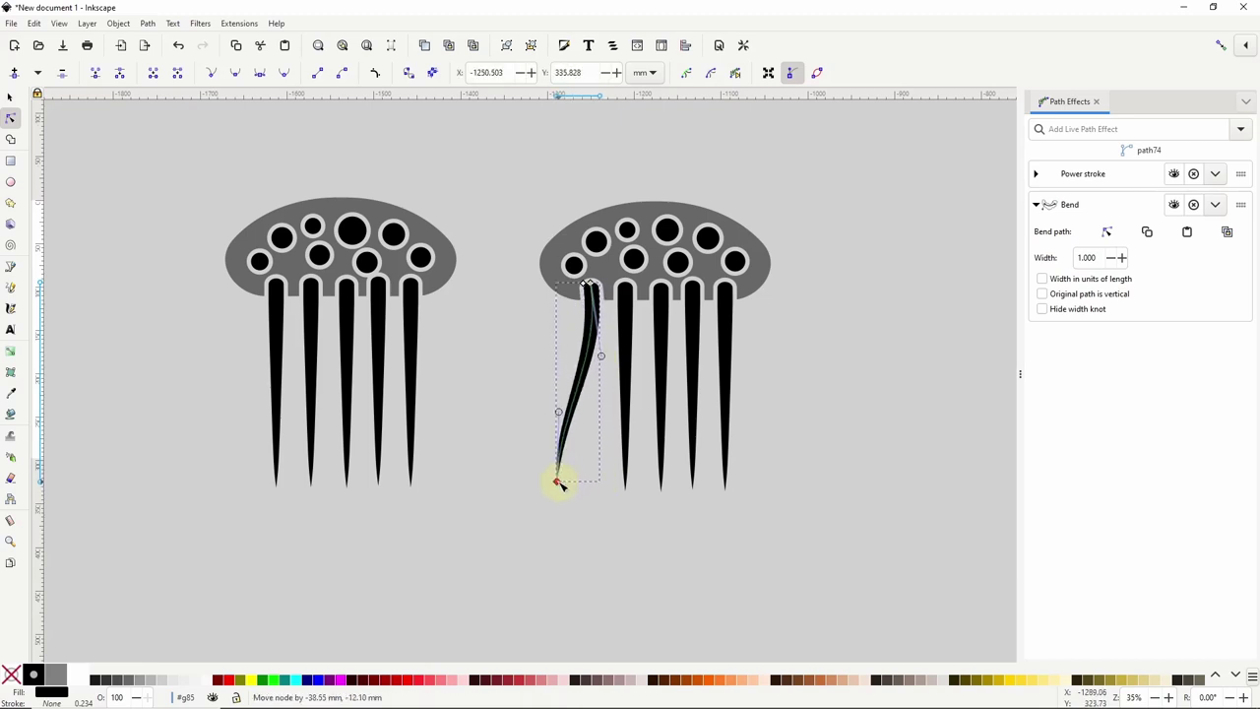
{"action": "double_click", "coordinate": [577, 396]}
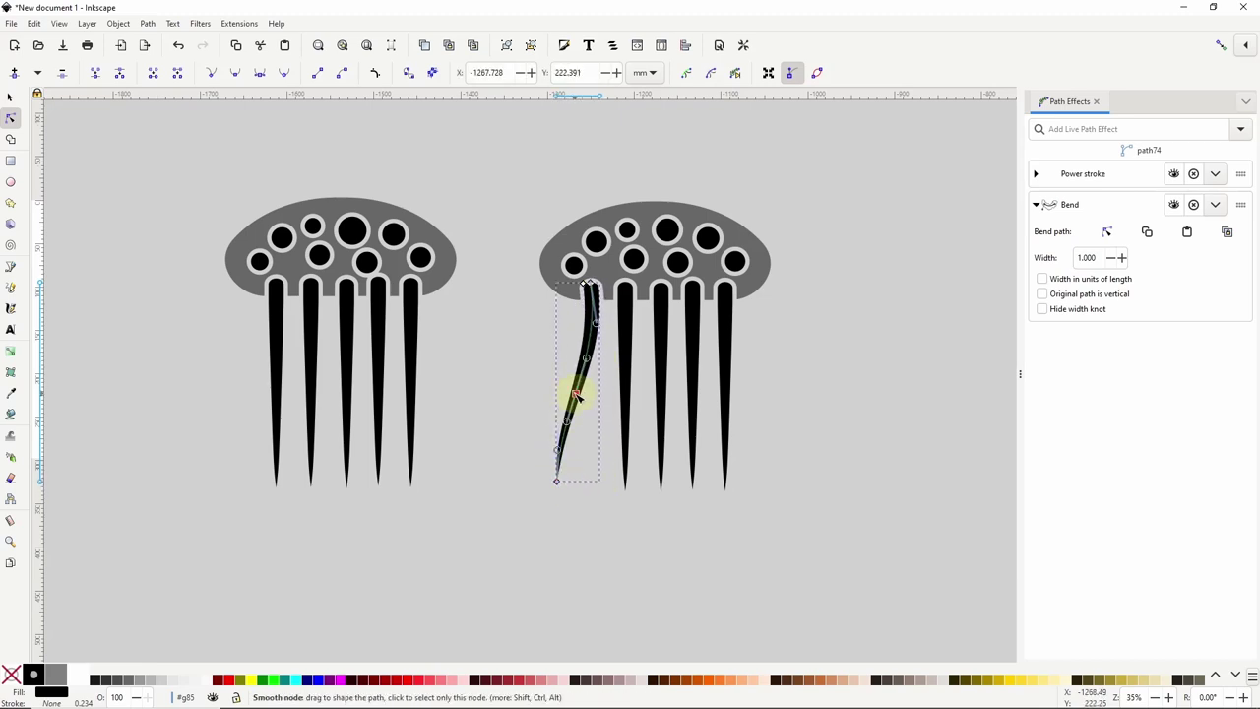
{"action": "left_click_drag", "start_coordinate": [587, 362], "coordinate": [567, 351]}
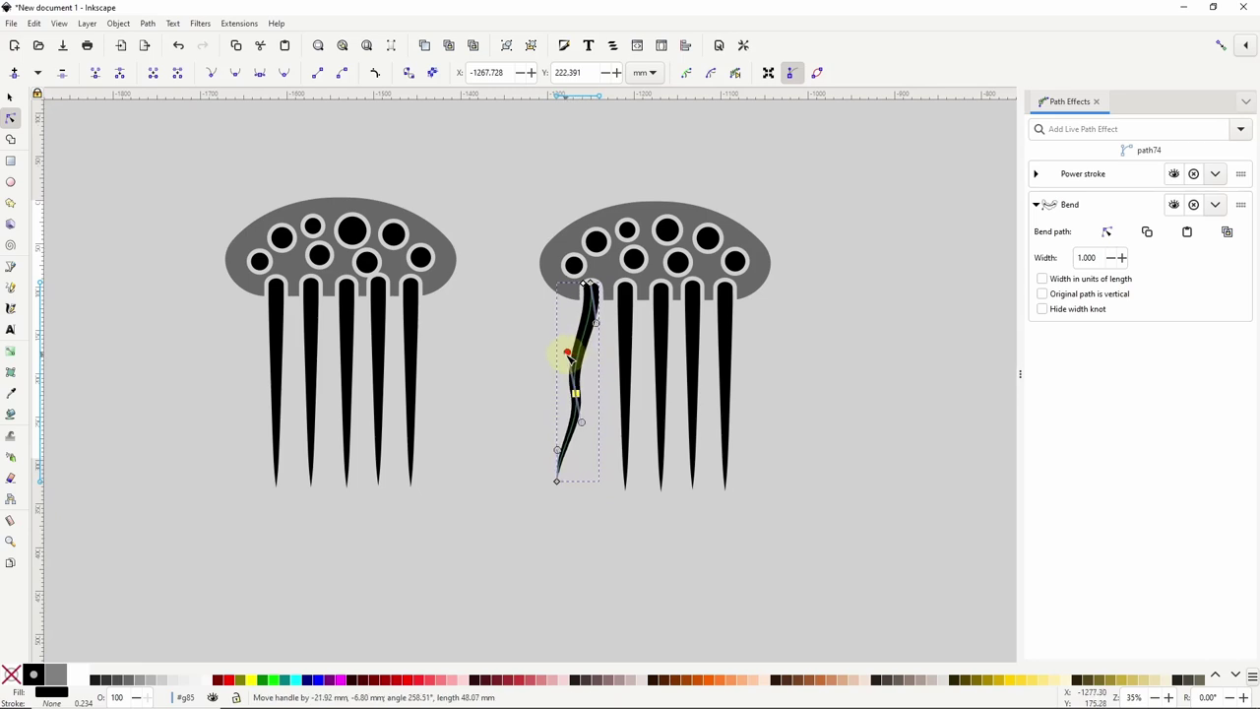
{"action": "left_click_drag", "start_coordinate": [559, 482], "coordinate": [569, 457]}
Step: Add a smooth middle node to the second tentacle's Bend path, curve its upper half to the right and move its tip left
{"action": "left_click", "coordinate": [628, 367]}
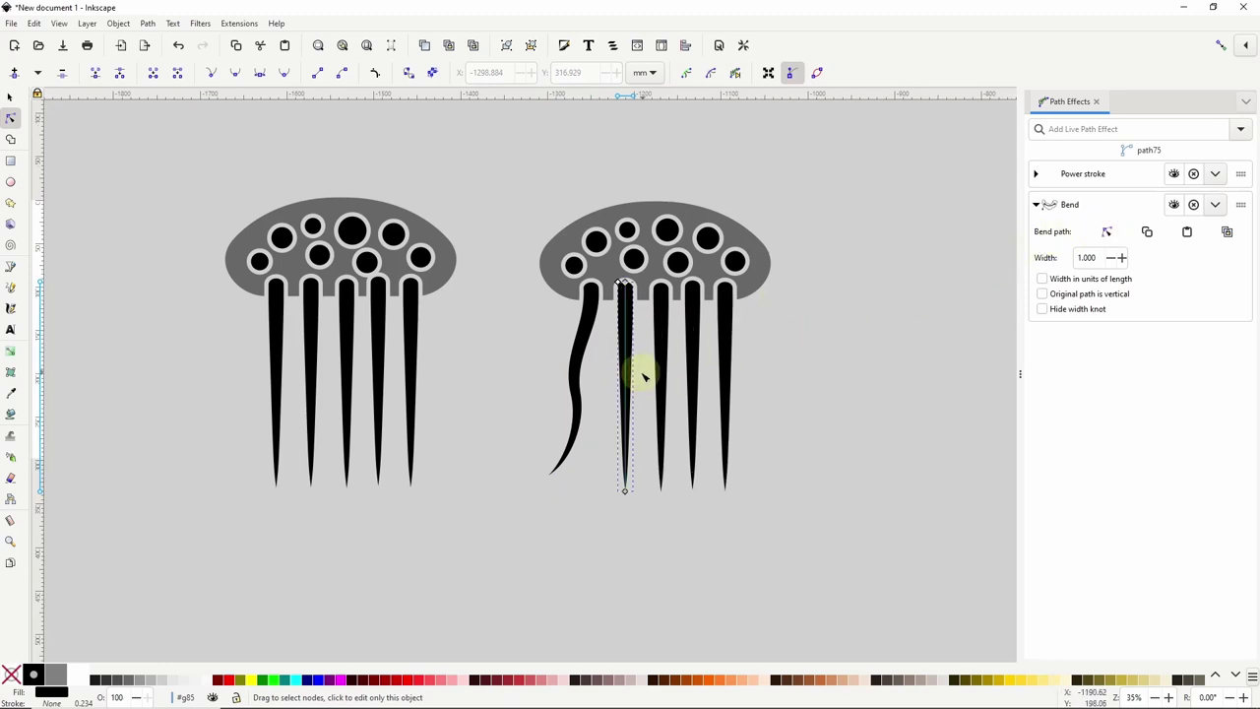
{"action": "double_click", "coordinate": [625, 371]}
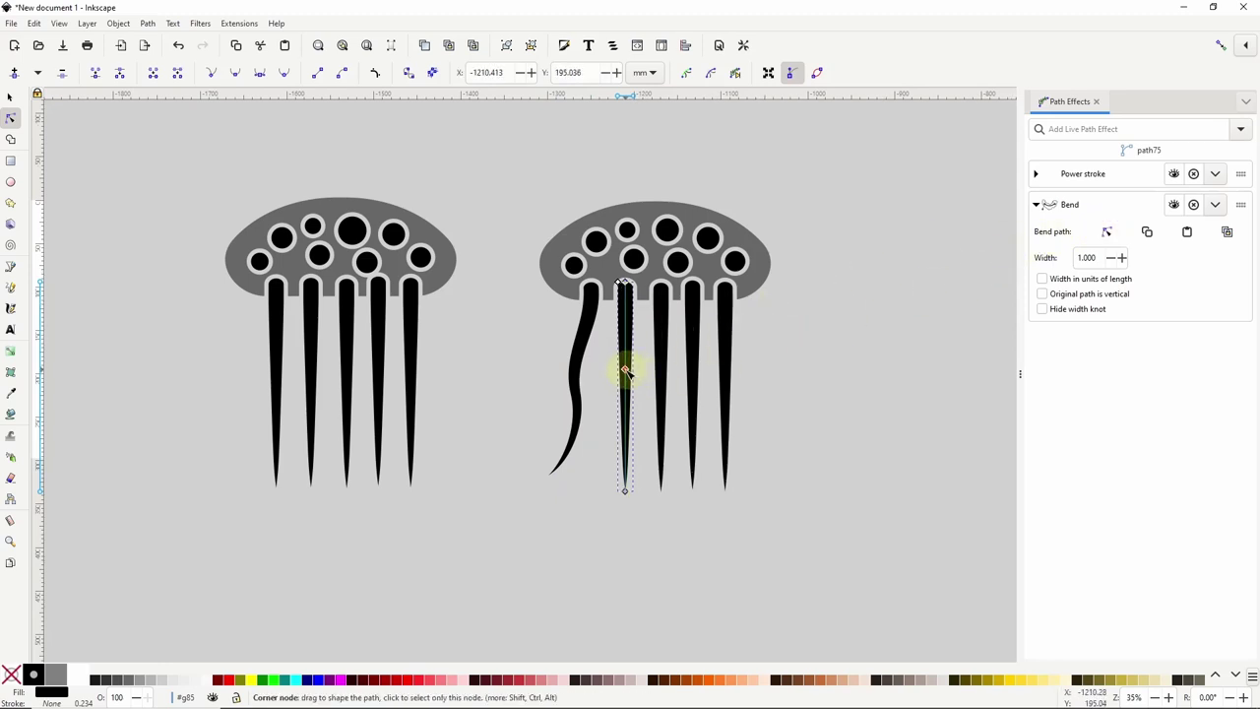
{"action": "scroll", "coordinate": [633, 375], "scroll_direction": "up", "scroll_amount": 2}
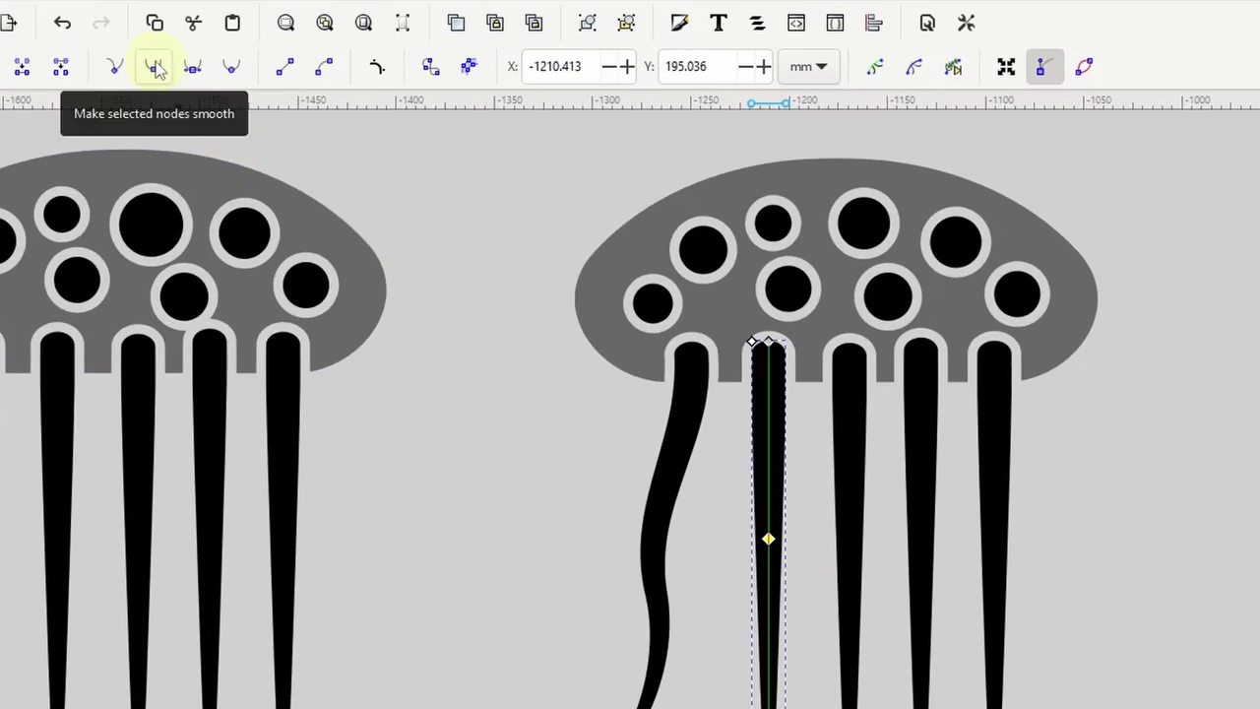
{"action": "left_click", "coordinate": [155, 69]}
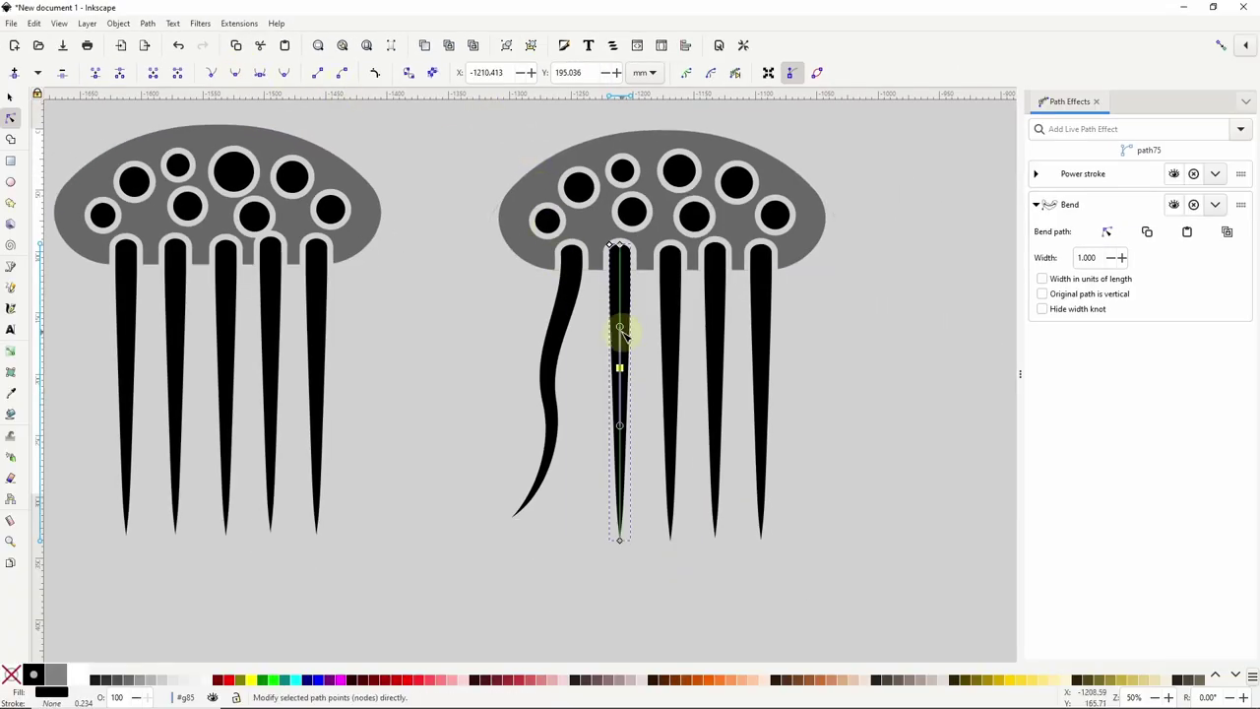
{"action": "left_click_drag", "start_coordinate": [622, 335], "coordinate": [639, 329]}
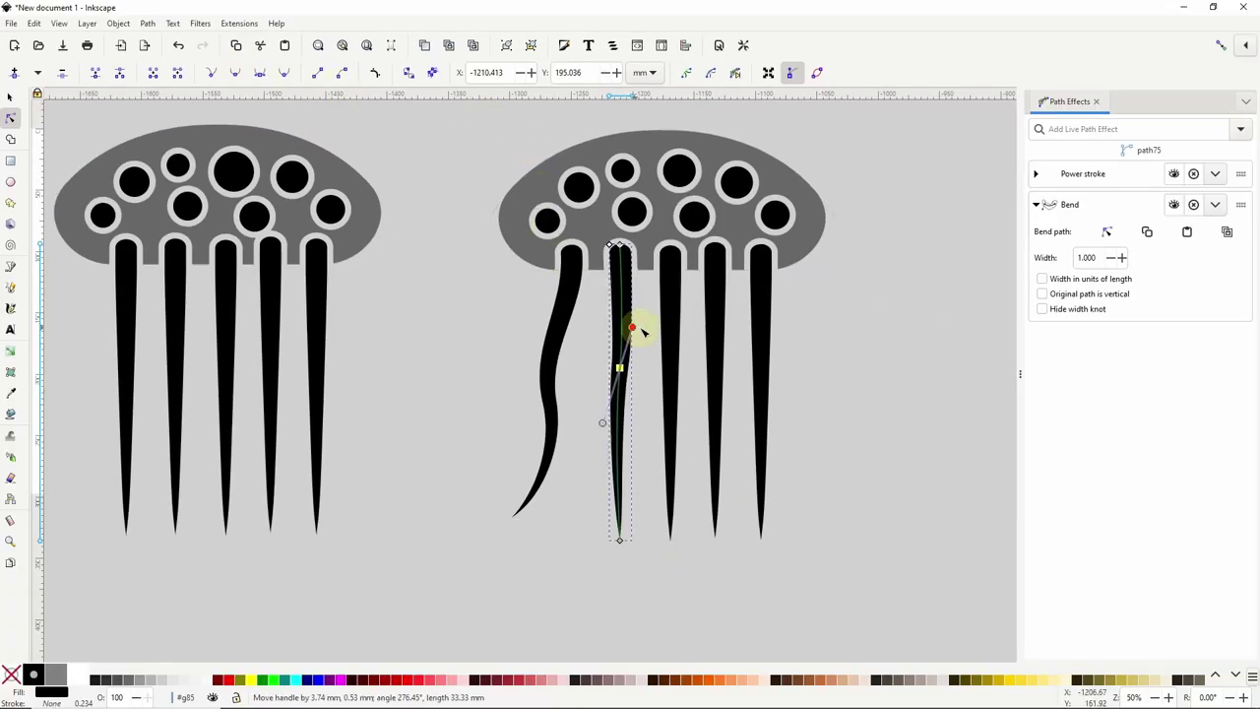
{"action": "left_click_drag", "start_coordinate": [619, 539], "coordinate": [571, 536]}
Step: Bow the copy's third tentacle slightly to the left and curve the fourth one around an added node below its middle
{"action": "left_click", "coordinate": [669, 414]}
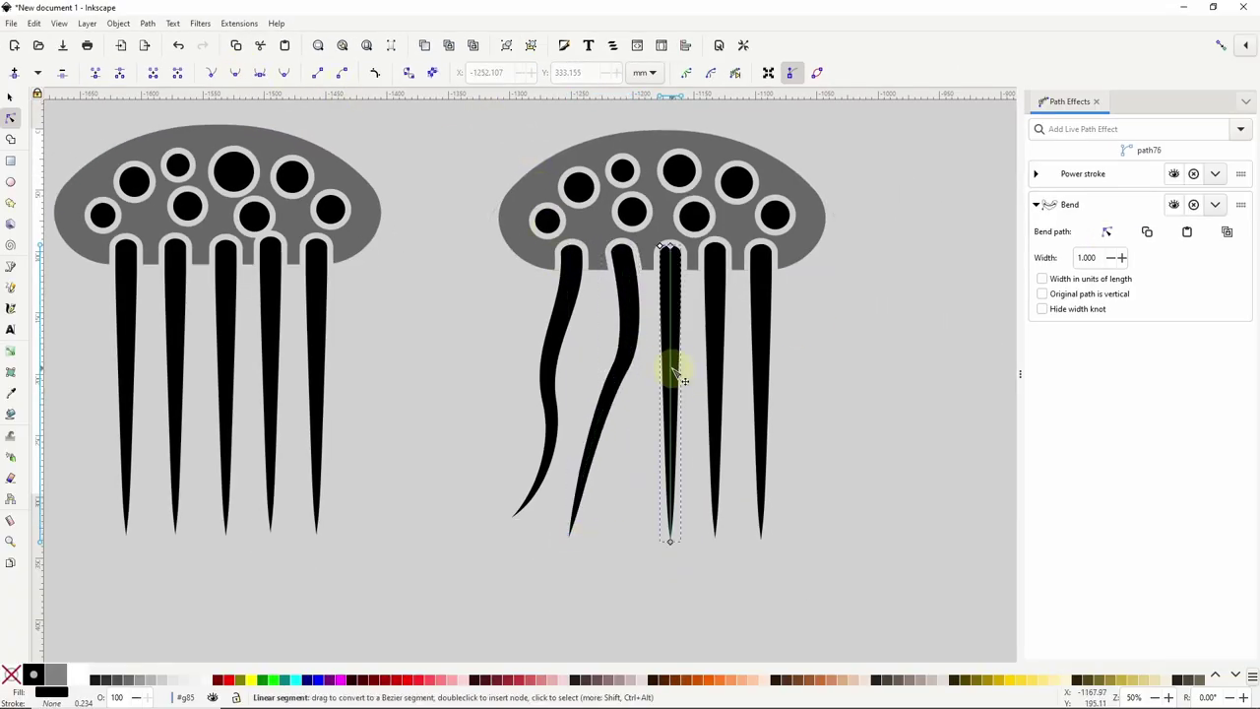
{"action": "left_click_drag", "start_coordinate": [675, 365], "coordinate": [661, 375]}
{"action": "left_click", "coordinate": [713, 492]}
{"action": "double_click", "coordinate": [717, 434]}
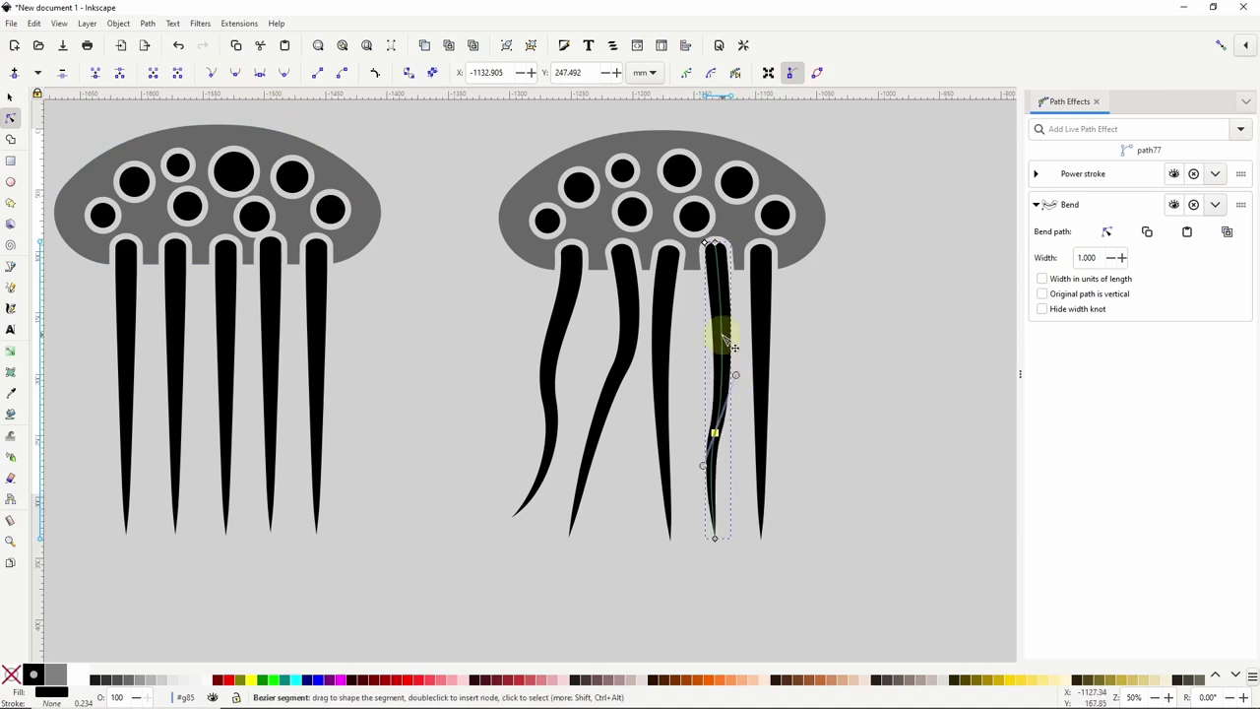
{"action": "left_click_drag", "start_coordinate": [719, 332], "coordinate": [778, 343]}
Step: Add a node to the fifth tentacle's Bend path and move its tip outward to the right and slightly up
{"action": "left_click", "coordinate": [760, 413]}
{"action": "double_click", "coordinate": [763, 339]}
{"action": "left_click_drag", "start_coordinate": [760, 539], "coordinate": [825, 516]}
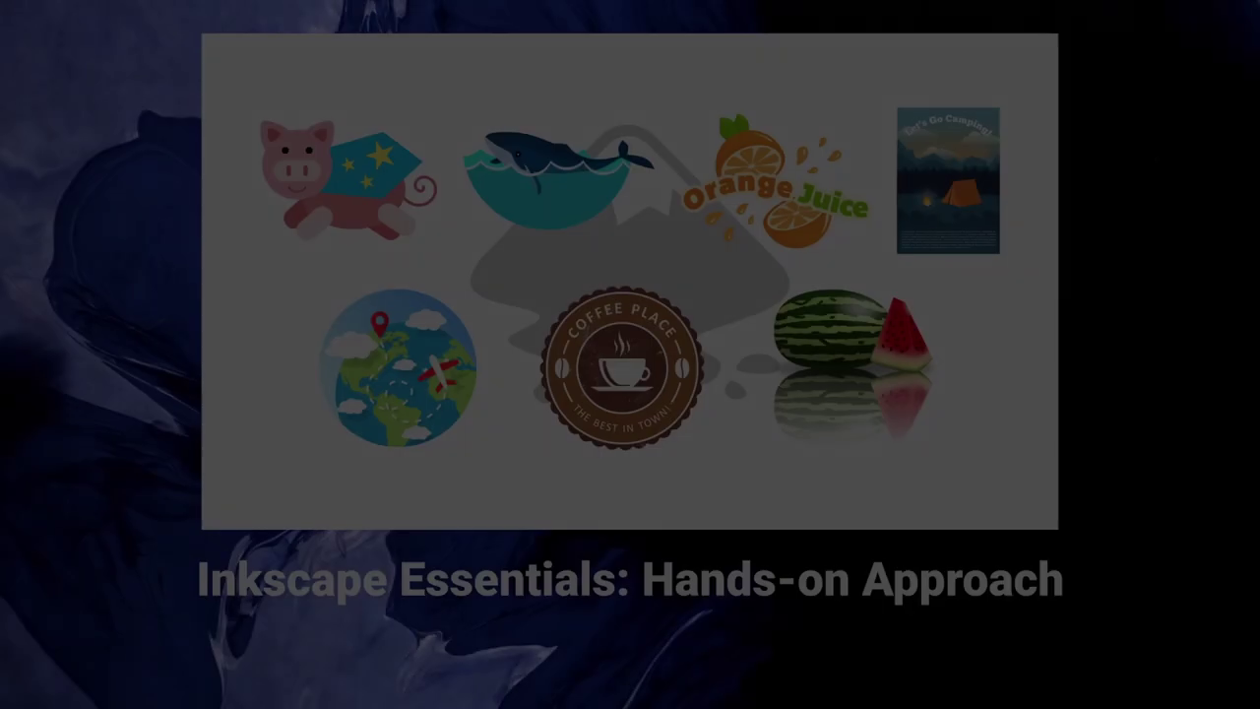